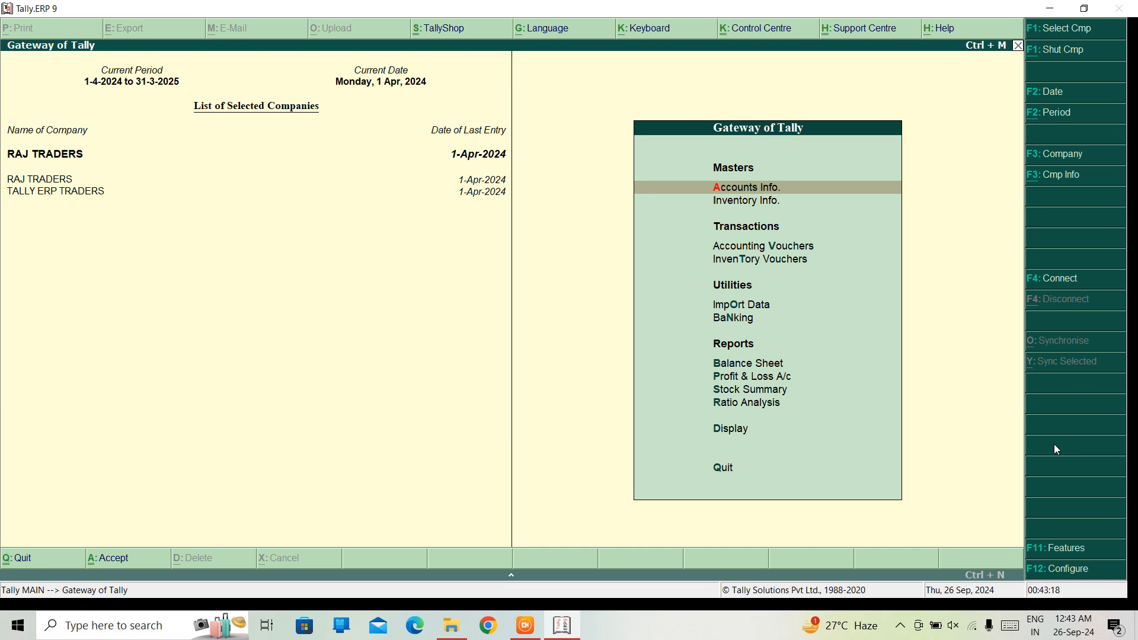
pyautogui.press('Down')
pyautogui.press('Down')
pyautogui.press('Down')
pyautogui.press('Down')
pyautogui.press('Down')
pyautogui.press('Down')
pyautogui.press('Down')
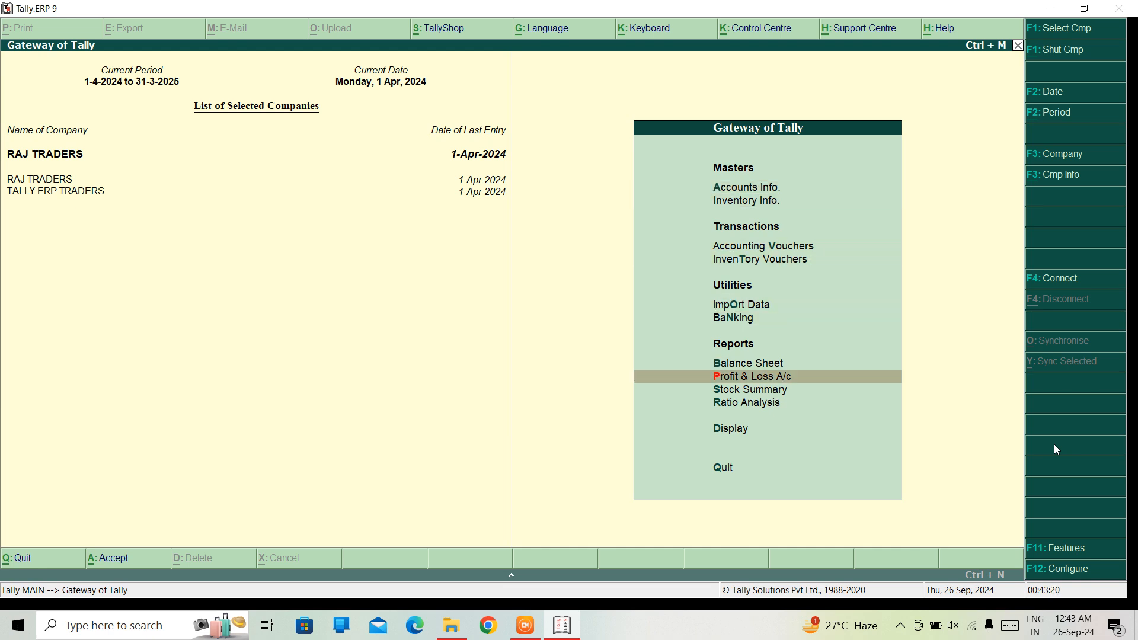
pyautogui.press('Down')
pyautogui.press('Down')
pyautogui.press('Down')
pyautogui.press('Return')
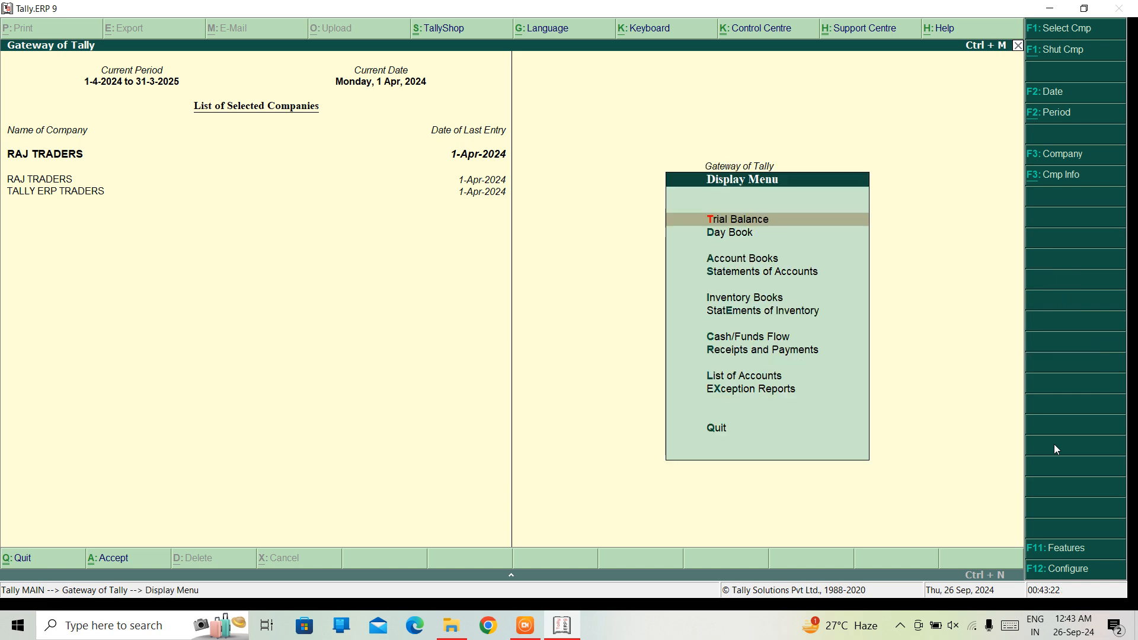
pyautogui.press('Escape')
# View the Profit & Loss A/c report for RAJ TRADERS and close it
pyautogui.press('Up')
pyautogui.press('Up')
pyautogui.press('Up')
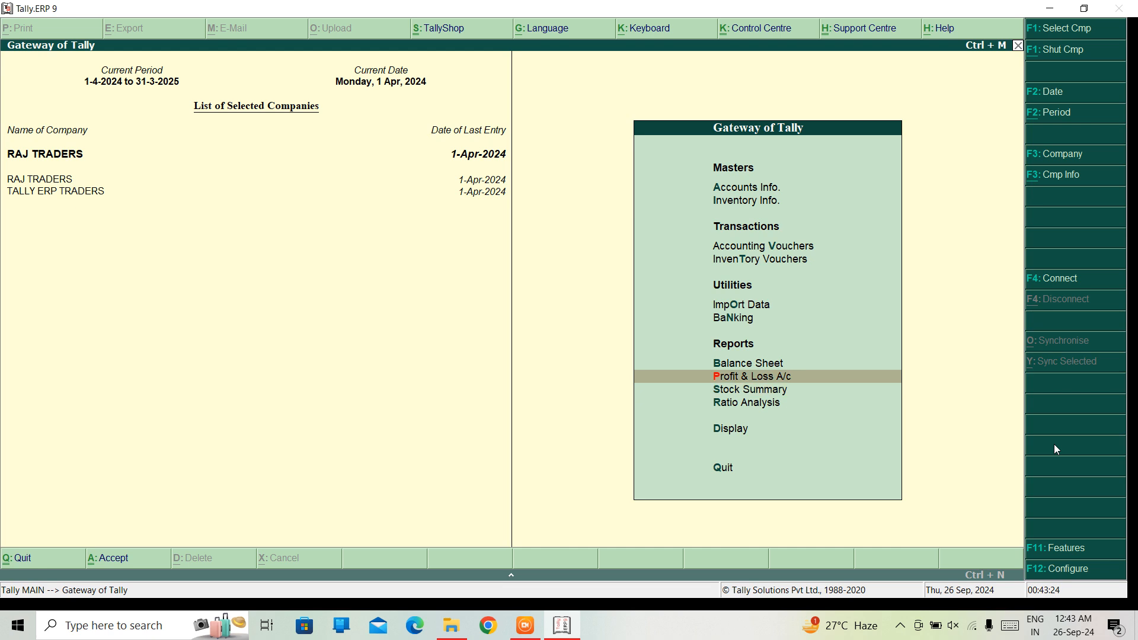
pyautogui.press('Return')
pyautogui.press('Right')
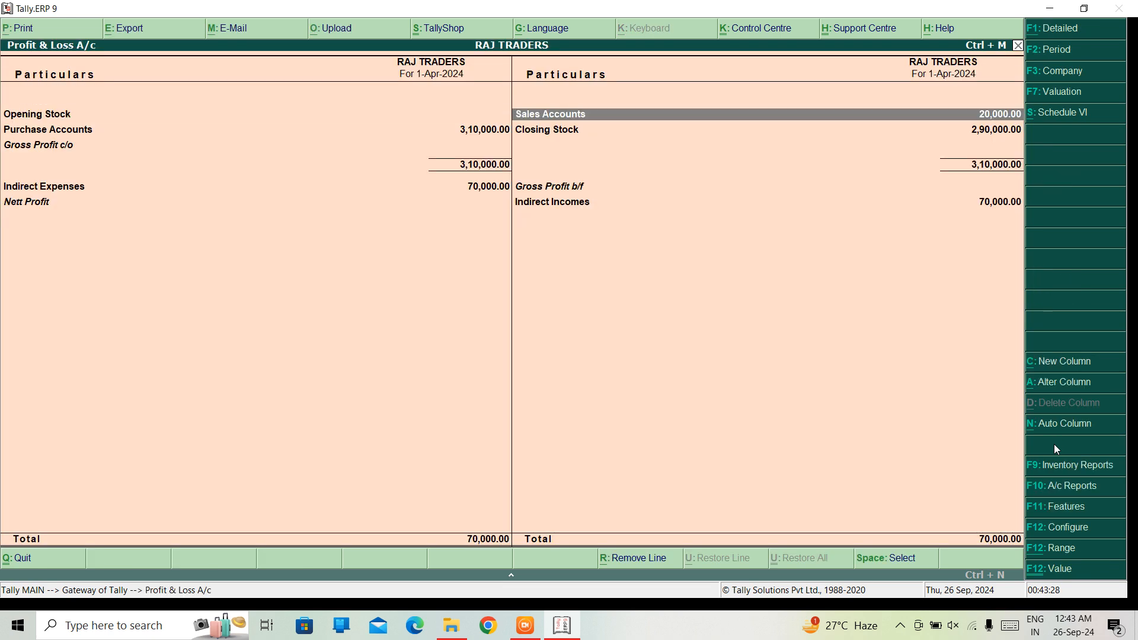
pyautogui.press('Escape')
# Open the RAJ TRADERS Balance Sheet and go to the Current Assets entry
pyautogui.press('Up')
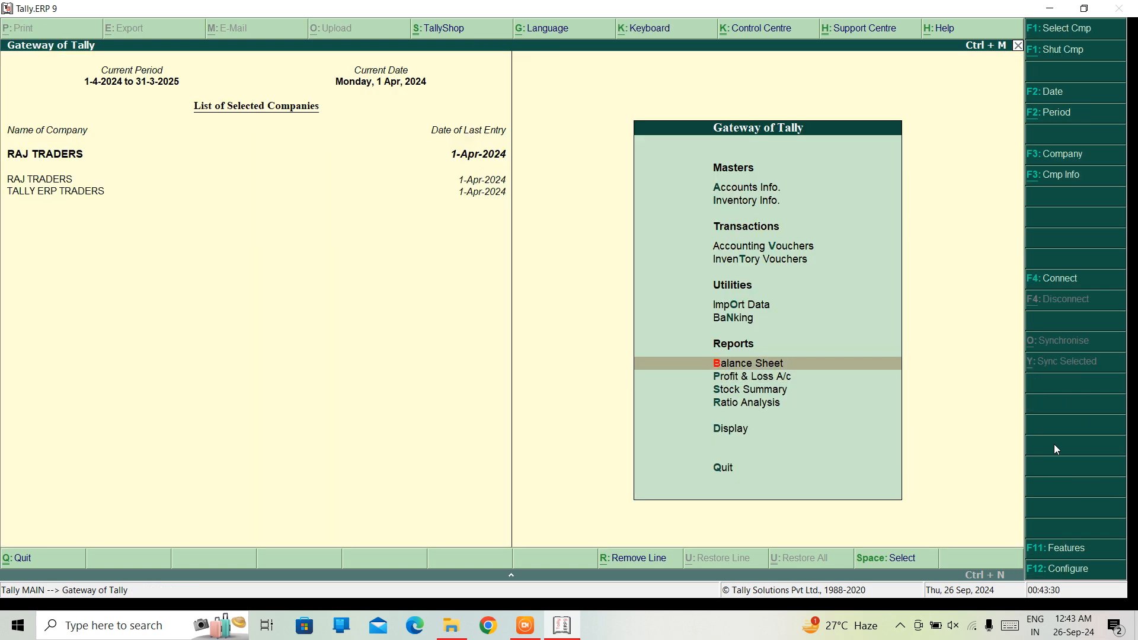
pyautogui.press('Up')
pyautogui.press('Down')
pyautogui.press('Return')
pyautogui.press('Right')
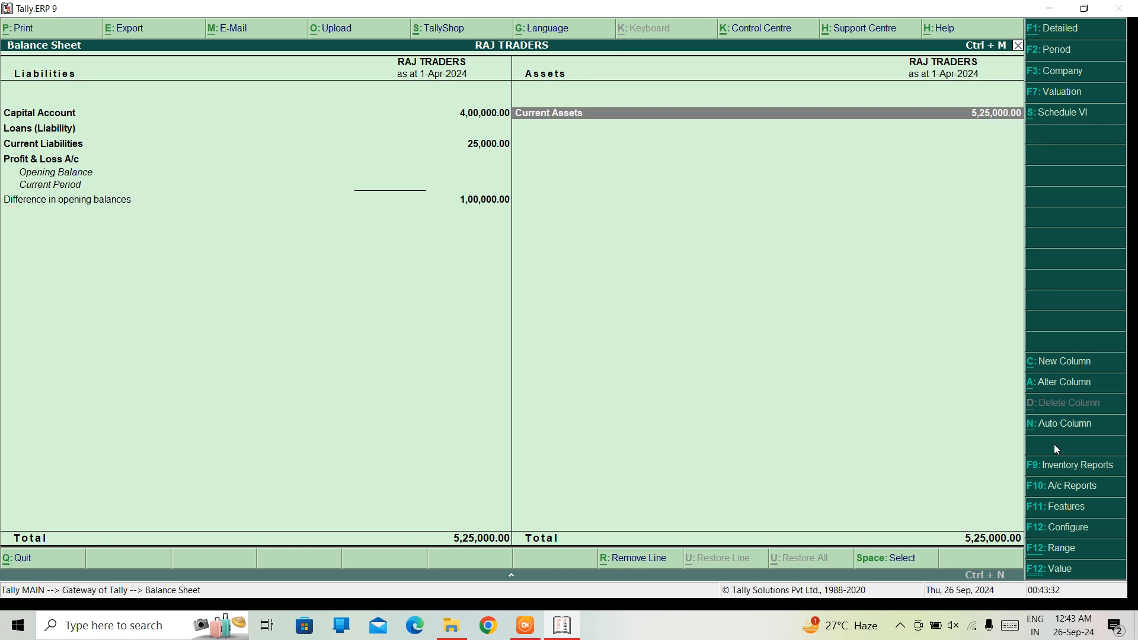
# Examine the Current Assets group summary, including the ledgers under Bank Accounts, and leave the Balance Sheet
pyautogui.press('Return')
pyautogui.press('Down')
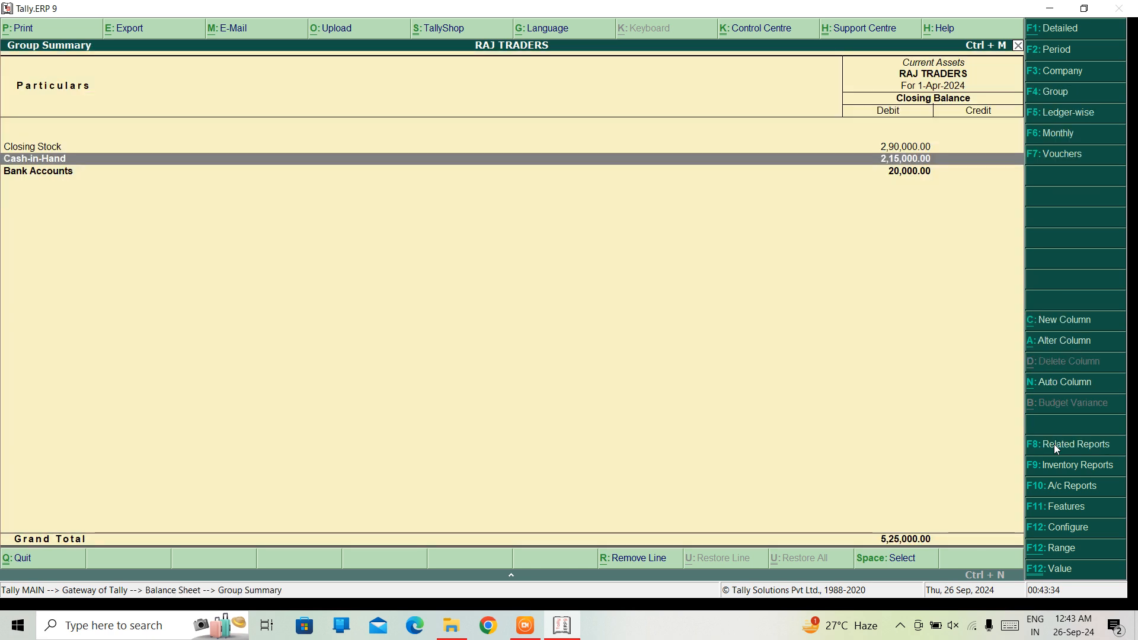
pyautogui.press('Down')
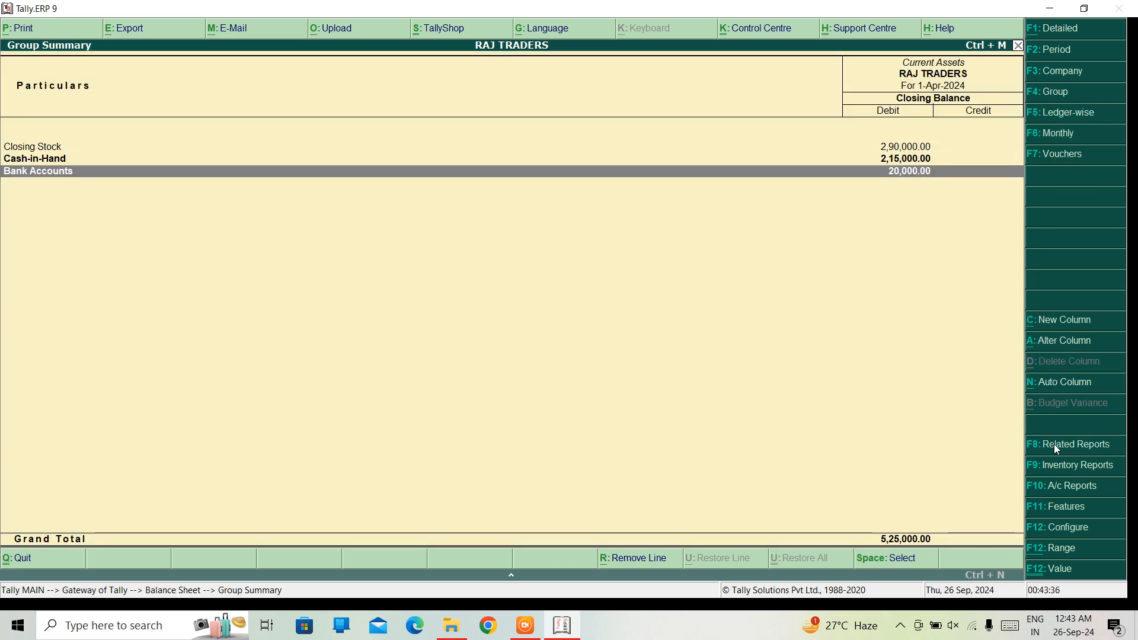
pyautogui.press('Return')
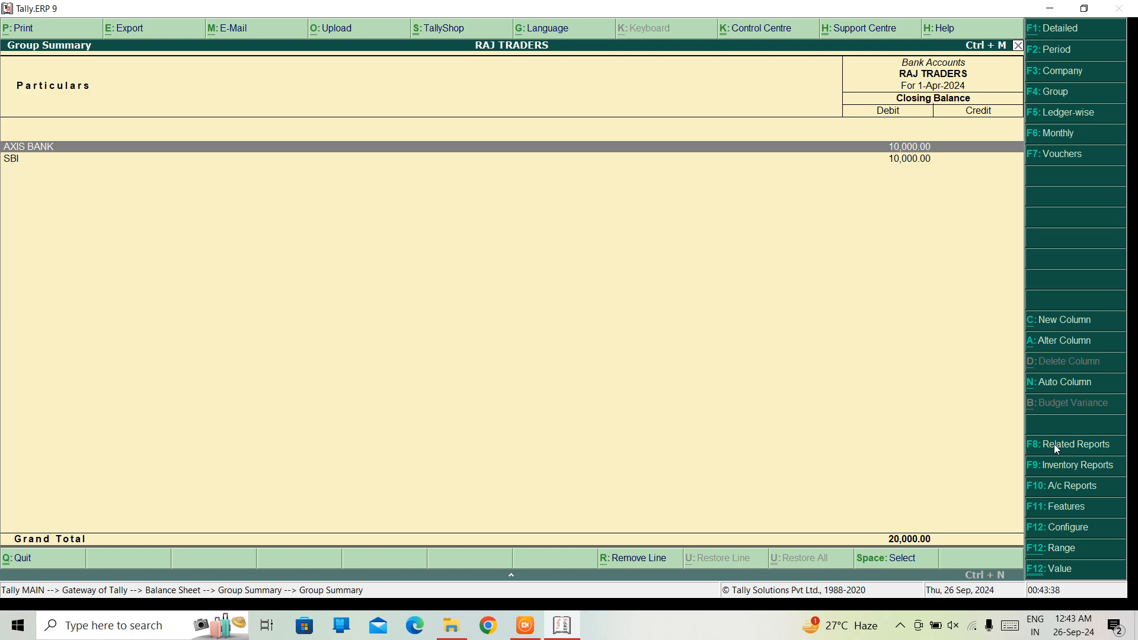
pyautogui.press('Escape')
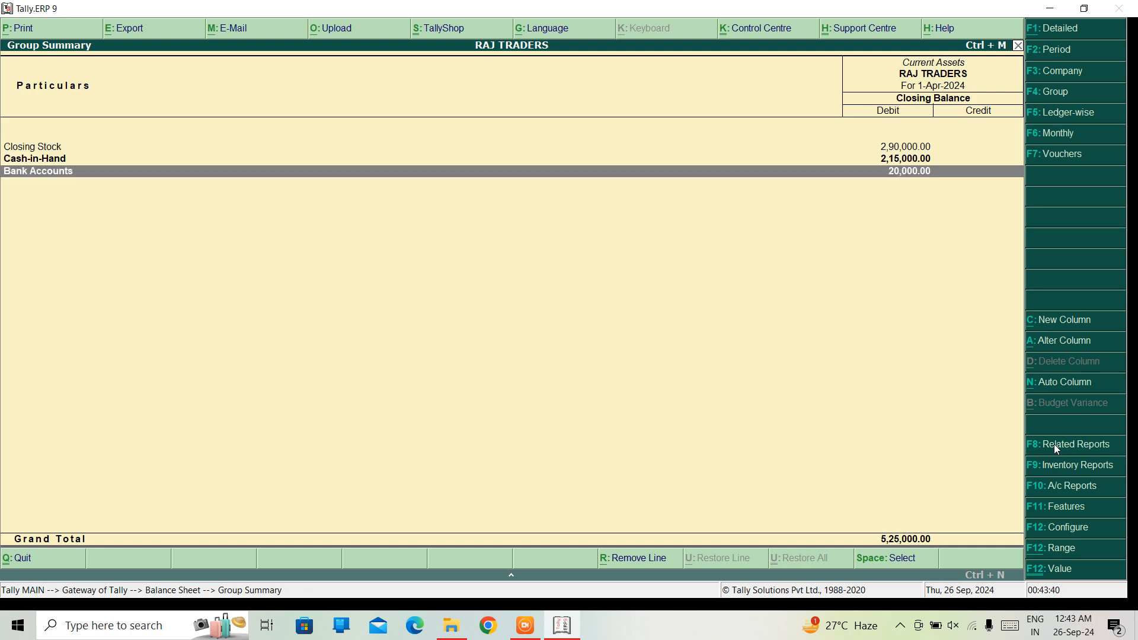
pyautogui.press('Up')
pyautogui.press('Up')
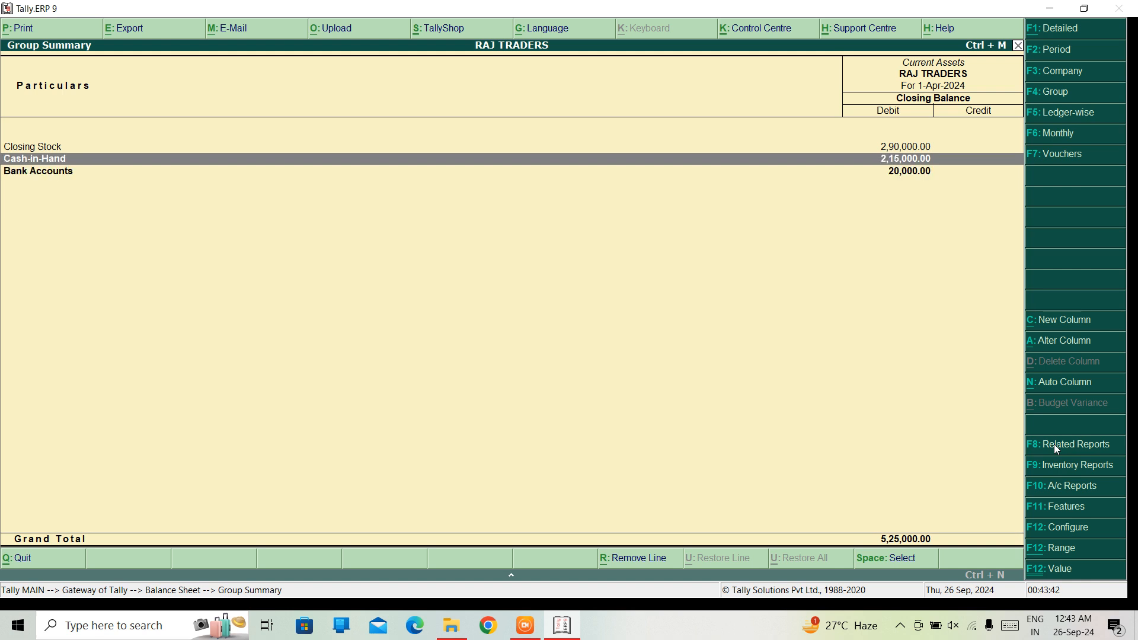
pyautogui.press('Escape')
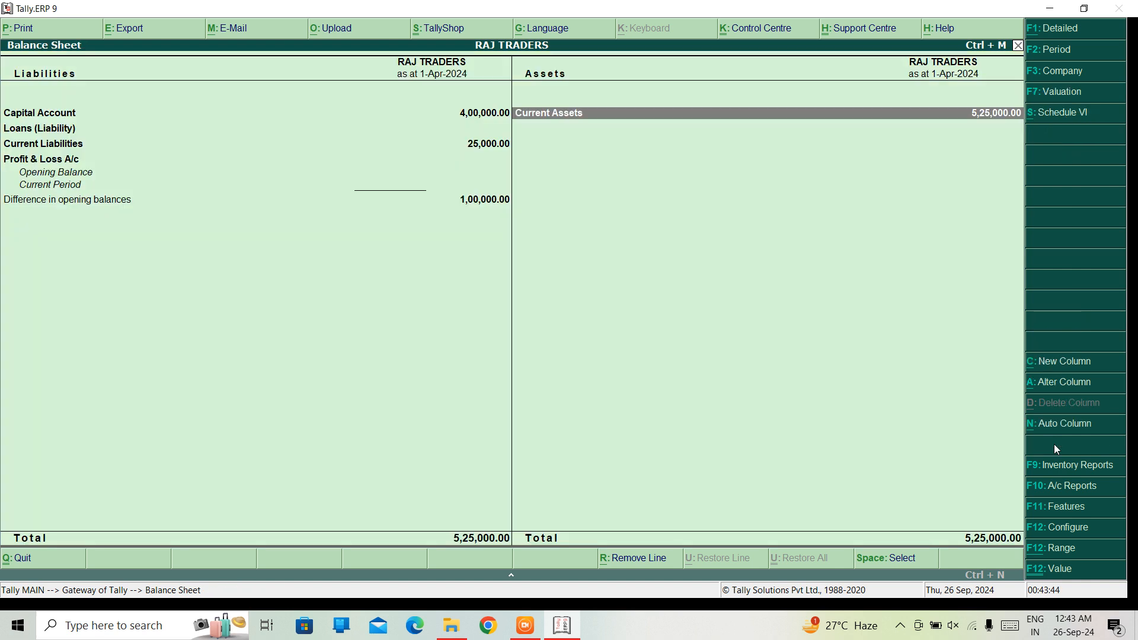
pyautogui.press('Escape')
# Start a new Sales voucher in accounting invoice mode
pyautogui.press('Up')
pyautogui.press('Up')
pyautogui.press('Up')
pyautogui.press('Up')
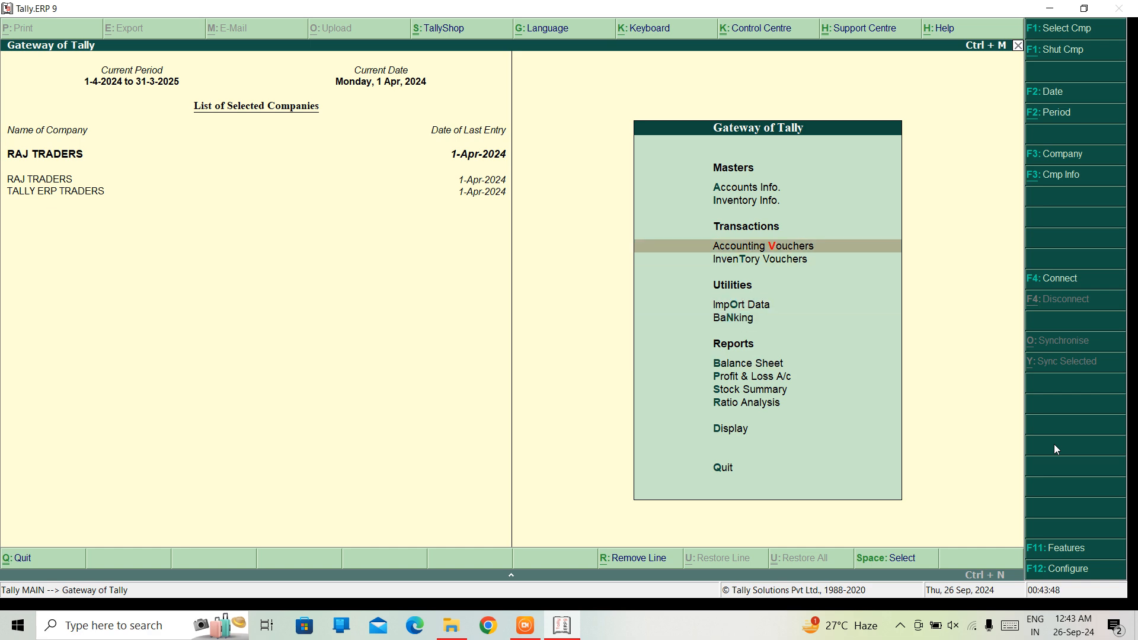
pyautogui.press('Return')
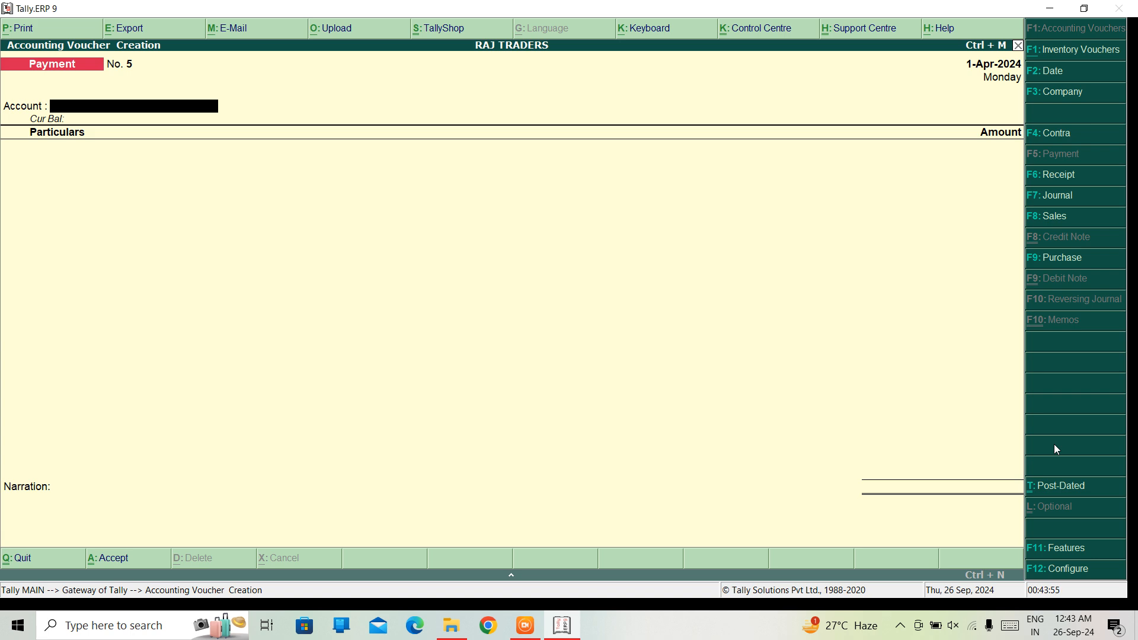
pyautogui.press('F8')
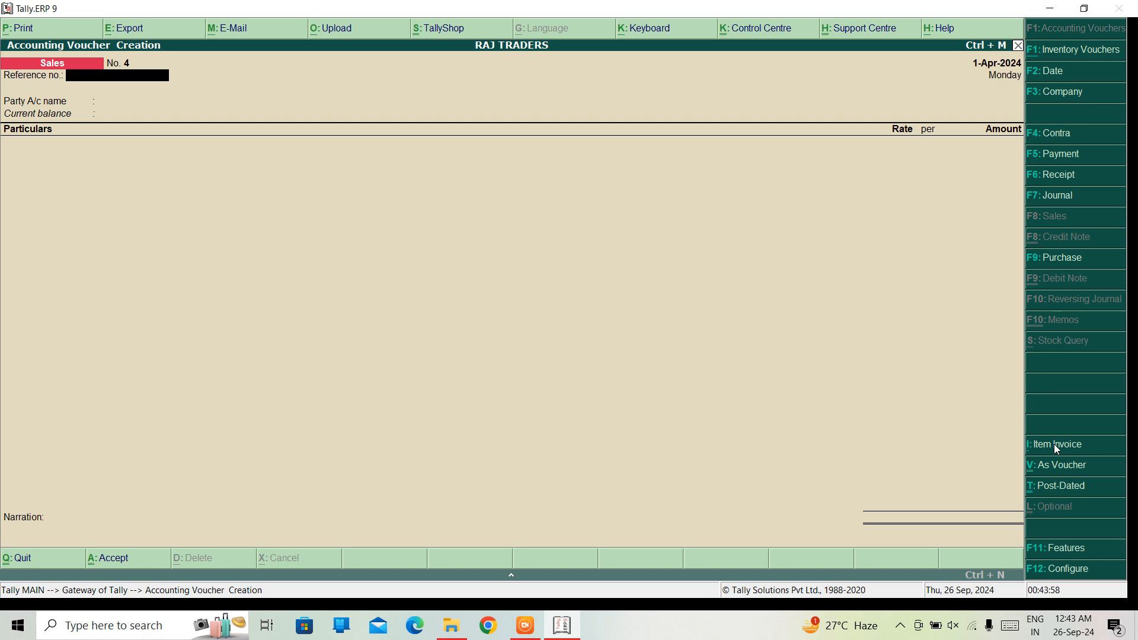
pyautogui.click(1054, 443)
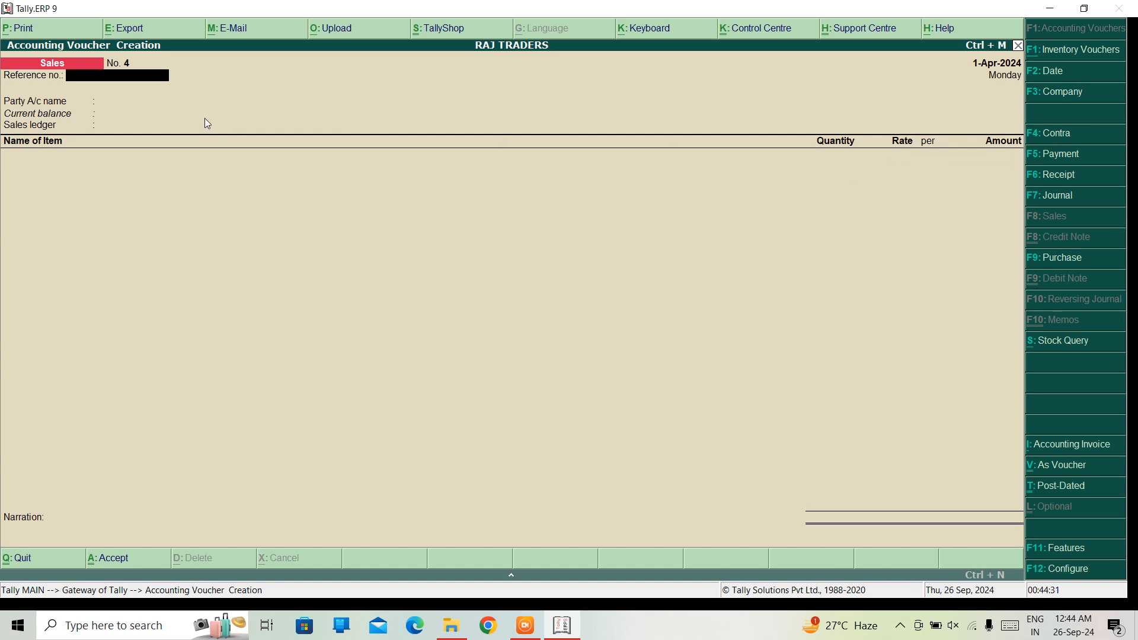
pyautogui.hotkey('alt', 'i')
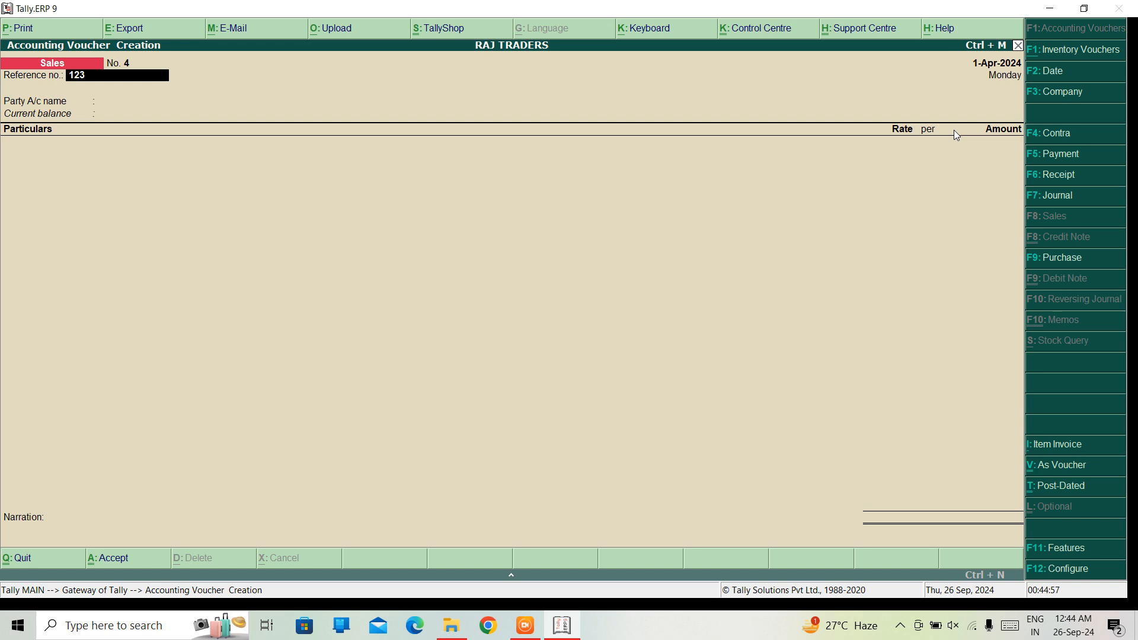
# Set the reference number to 123 and the party account to Cash, keeping the default party details
pyautogui.press('Return')
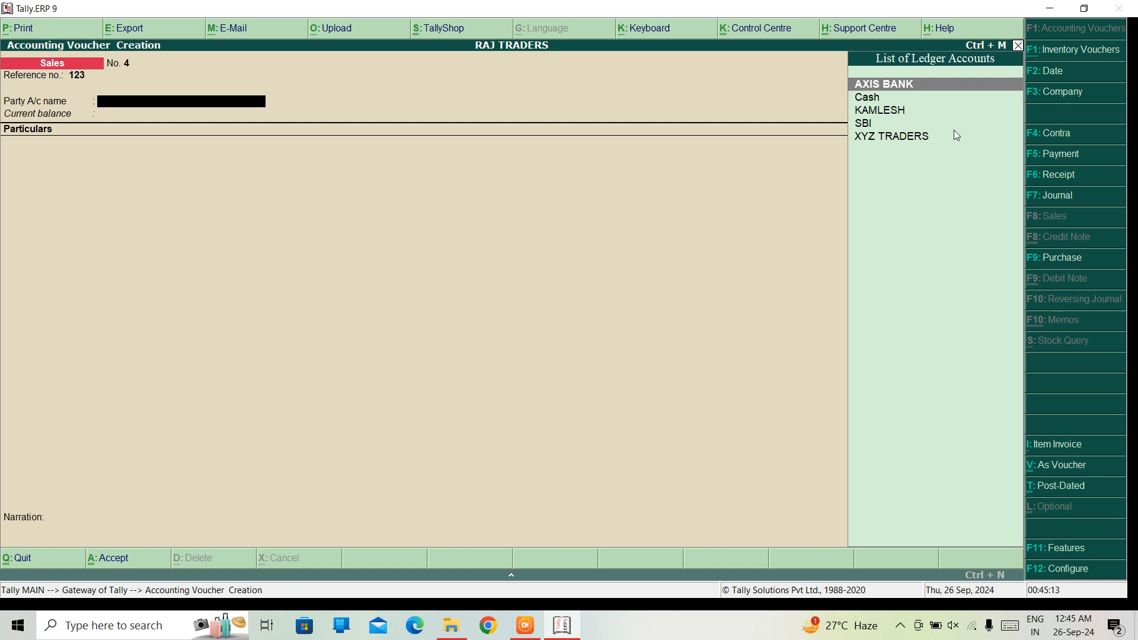
pyautogui.press('Down')
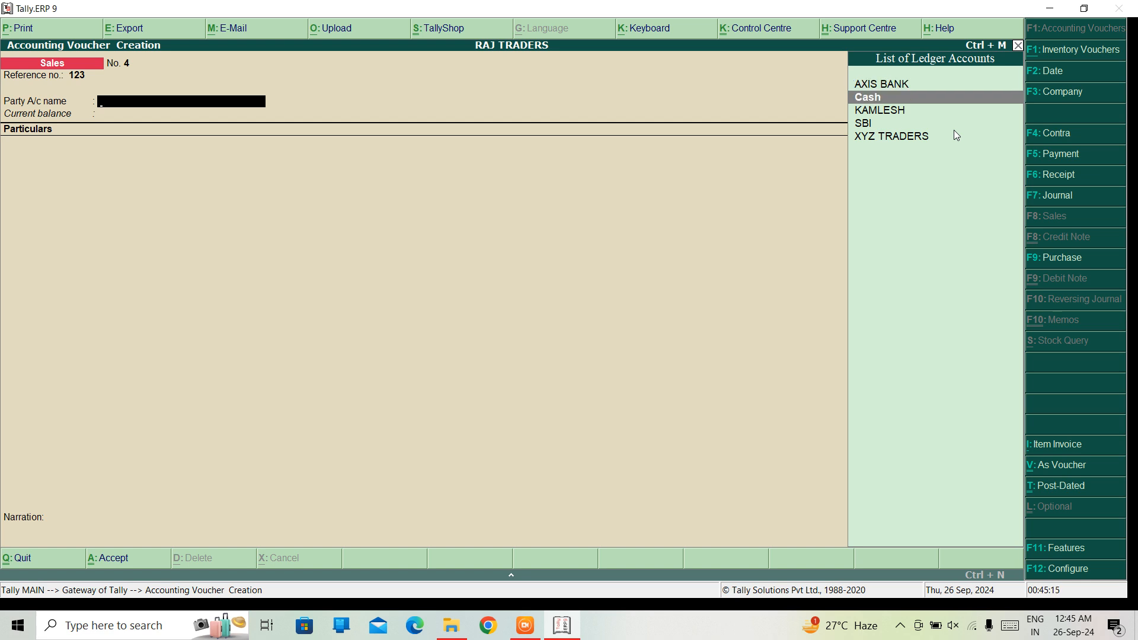
pyautogui.press('Return')
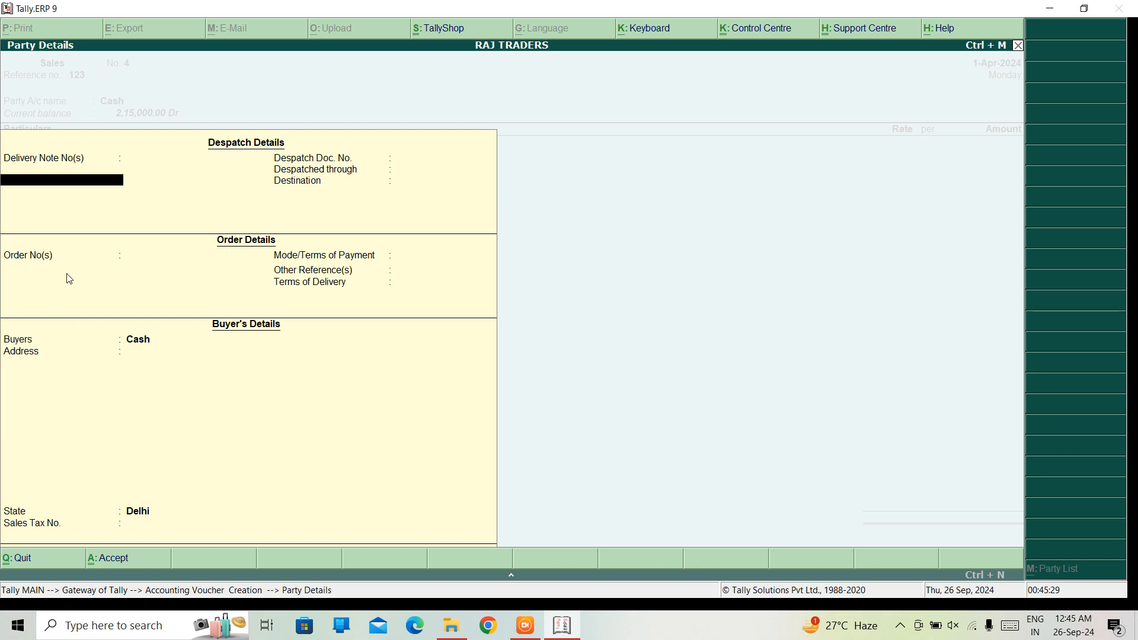
pyautogui.press('Return')
pyautogui.press('Return')
pyautogui.press('Return')
pyautogui.press('Return')
pyautogui.press('Return')
pyautogui.press('Return')
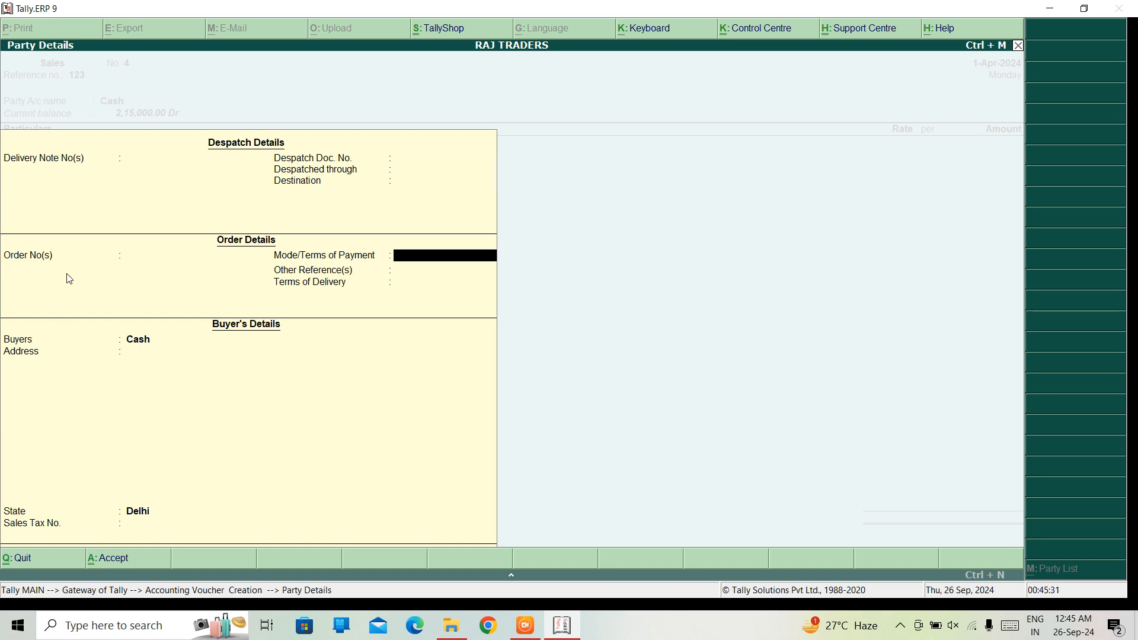
pyautogui.press('Return')
pyautogui.press('Return')
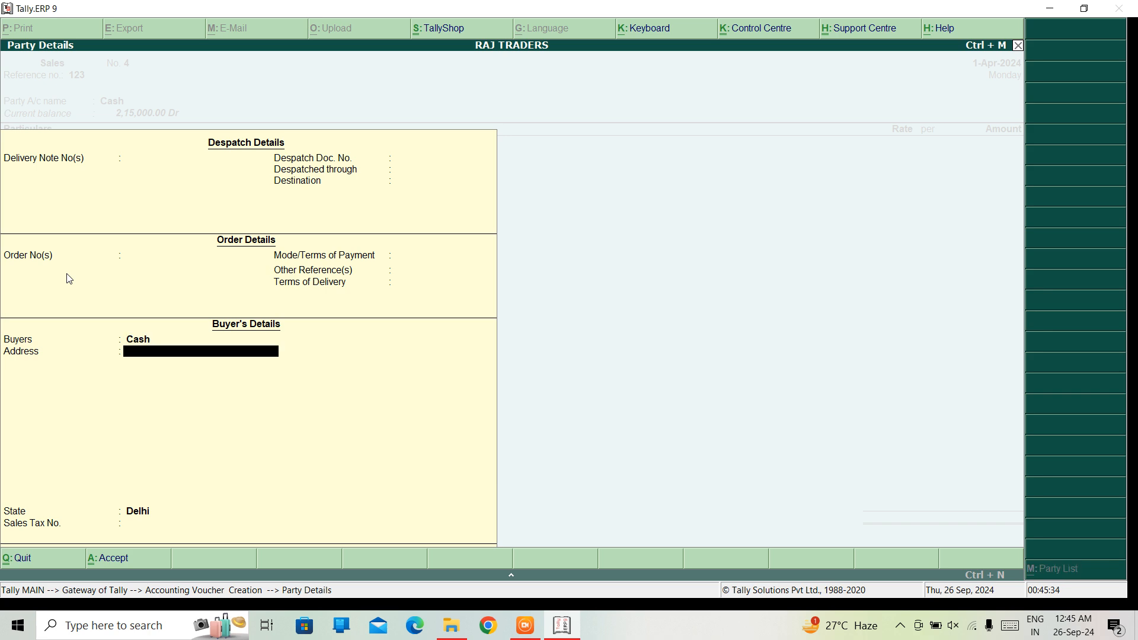
pyautogui.press('Return')
pyautogui.press('Return')
pyautogui.press('Return')
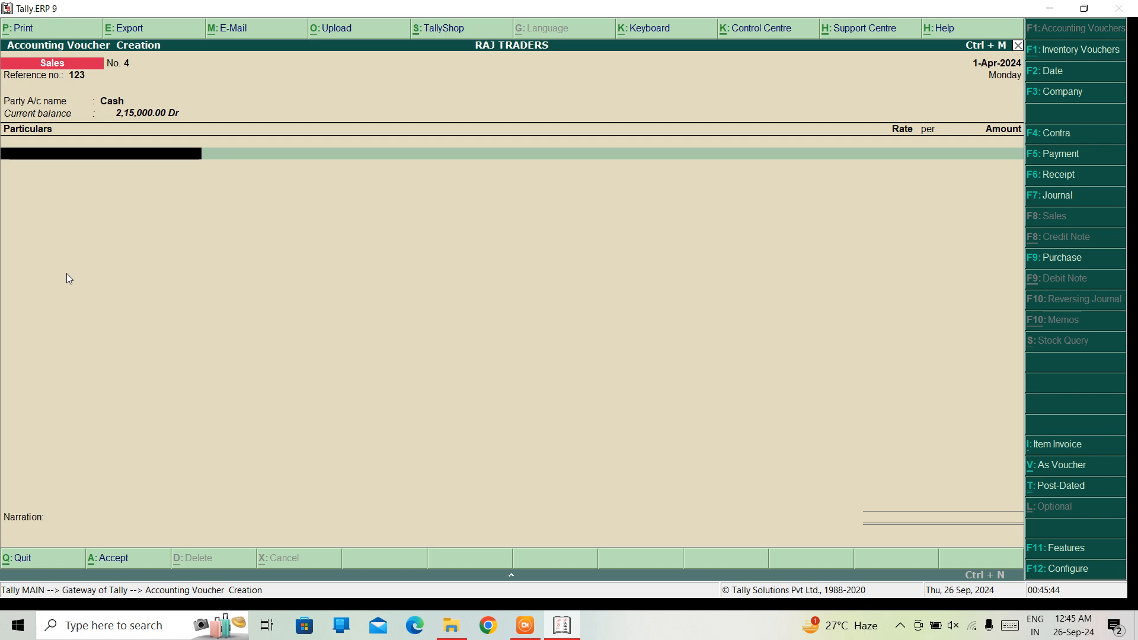
# Choose SALES as the ledger for the first particulars line and return to that ledger field
pyautogui.press('Return')
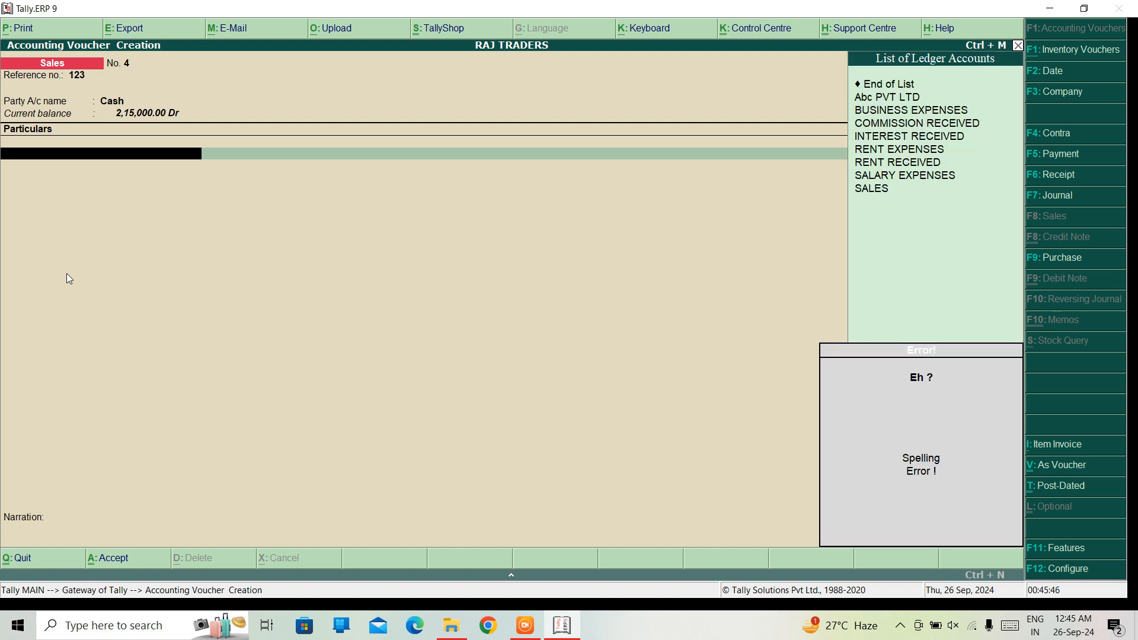
pyautogui.press('BackSpace')
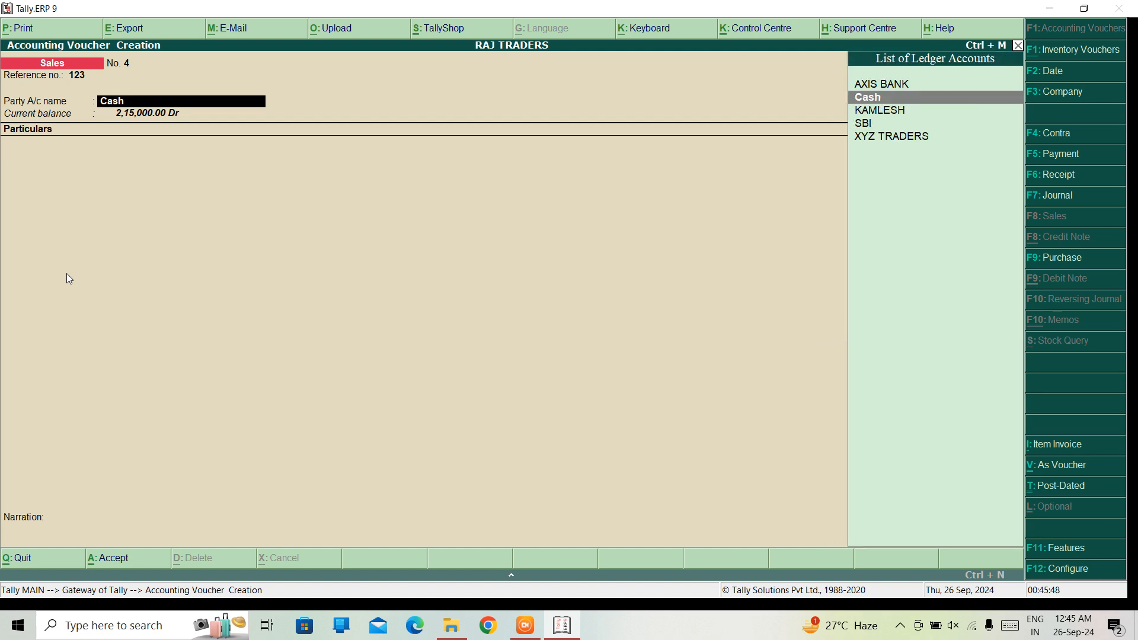
pyautogui.press('Return')
pyautogui.hotkey('ctrl', 'a')
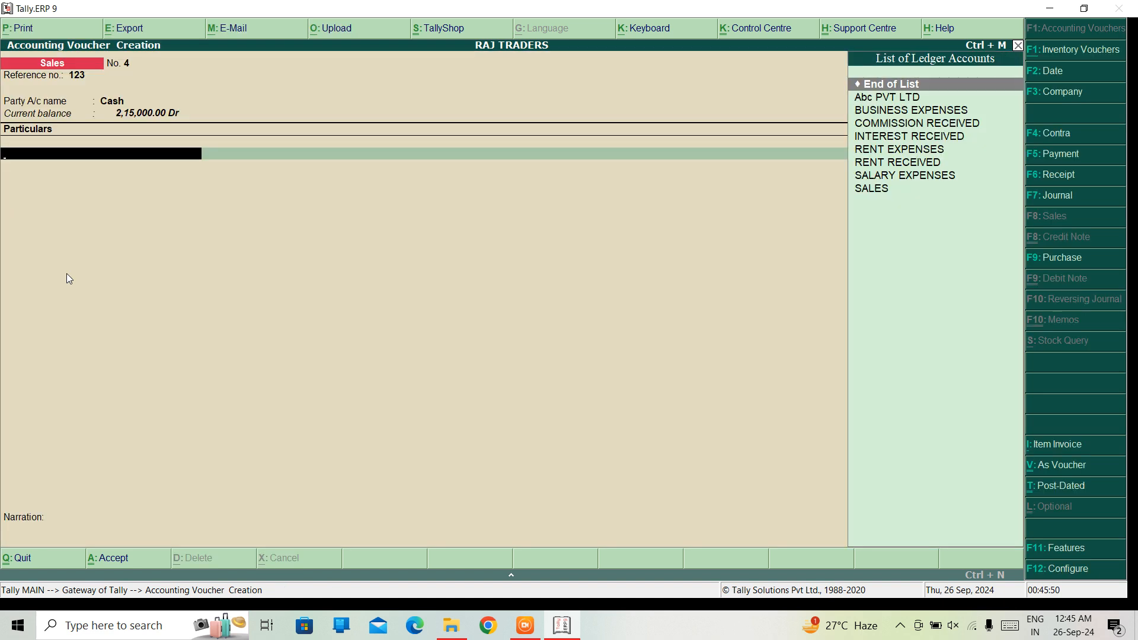
pyautogui.press('Down')
pyautogui.press('Down')
pyautogui.press('Down')
pyautogui.press('Down')
pyautogui.press('Down')
pyautogui.press('Down')
pyautogui.press('Down')
pyautogui.press('Down')
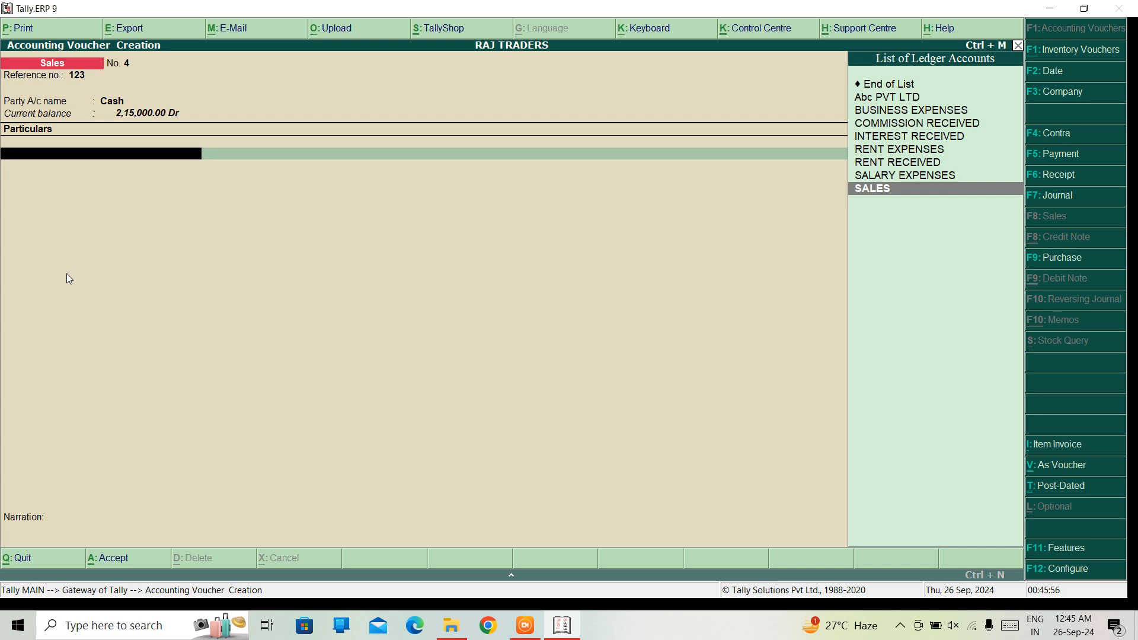
pyautogui.press('Return')
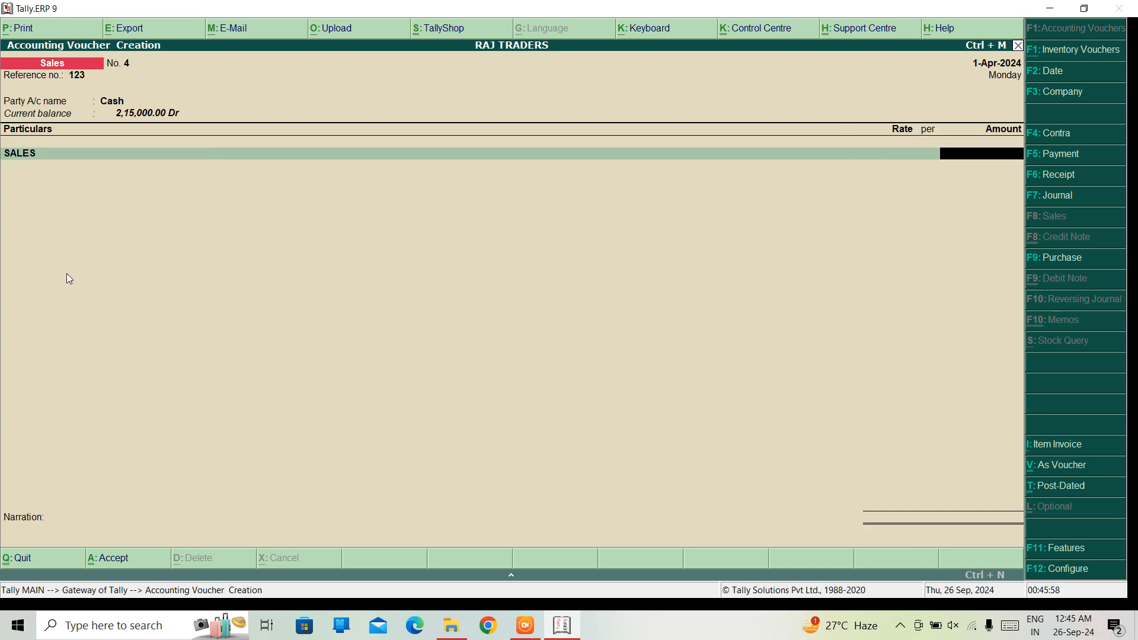
pyautogui.press('BackSpace')
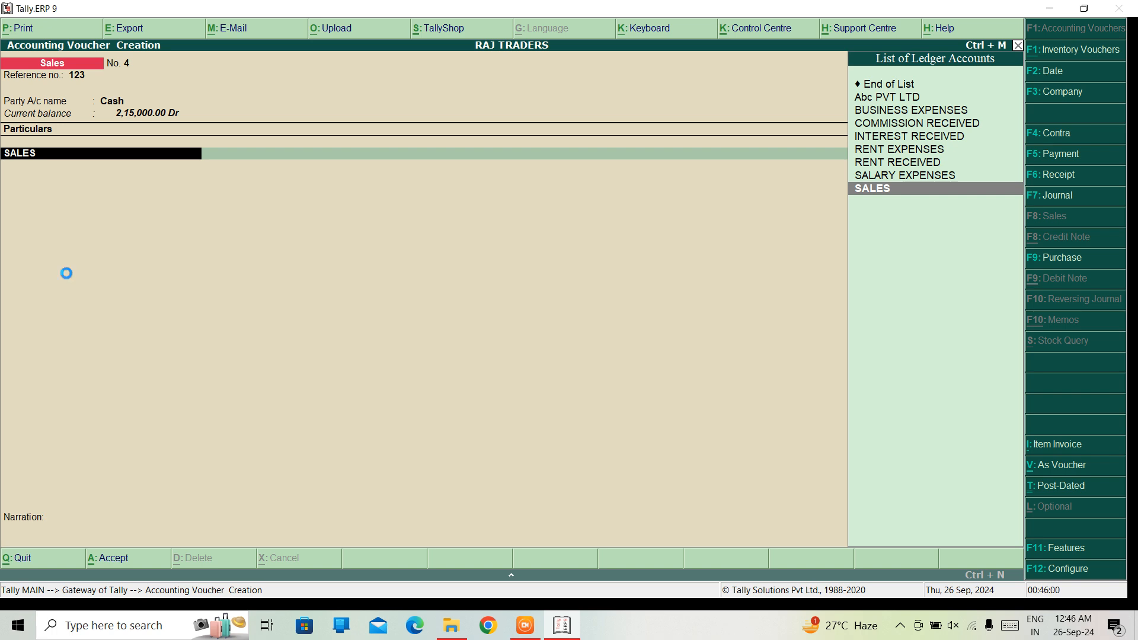
# Create a ledger named Legal Fee under Sales Accounts, with inventory values affected set to Yes and type Not Applicable
pyautogui.hotkey('alt', 'c')
pyautogui.write('Le')
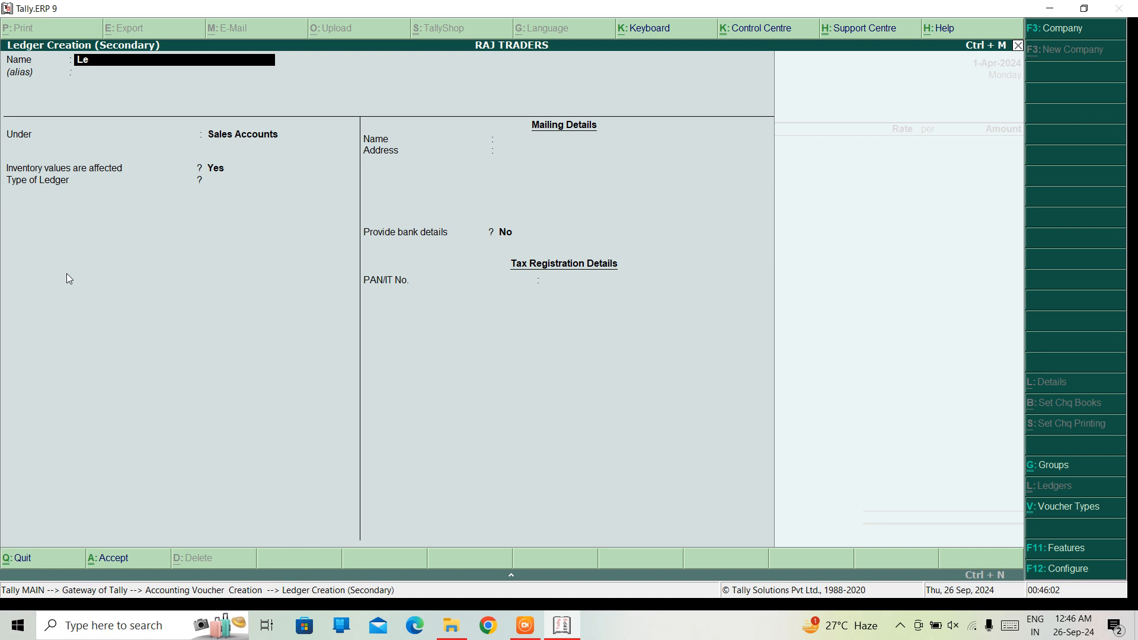
pyautogui.write('gal')
pyautogui.press('BackSpace')
pyautogui.write('Fee')
pyautogui.press('Return')
pyautogui.press('Return')
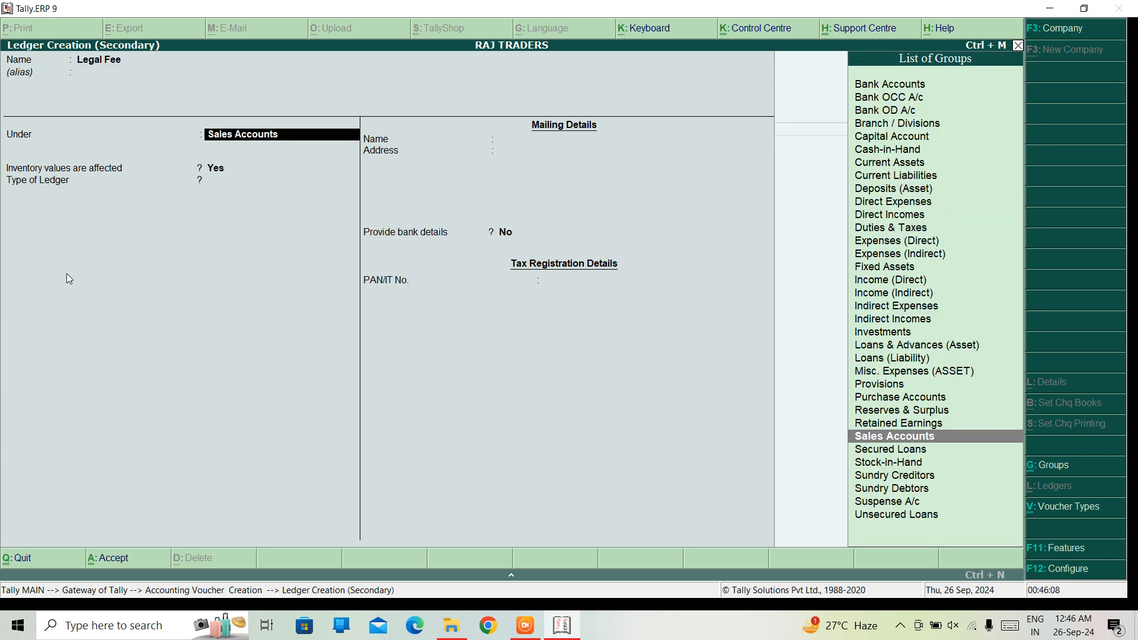
pyautogui.press('Return')
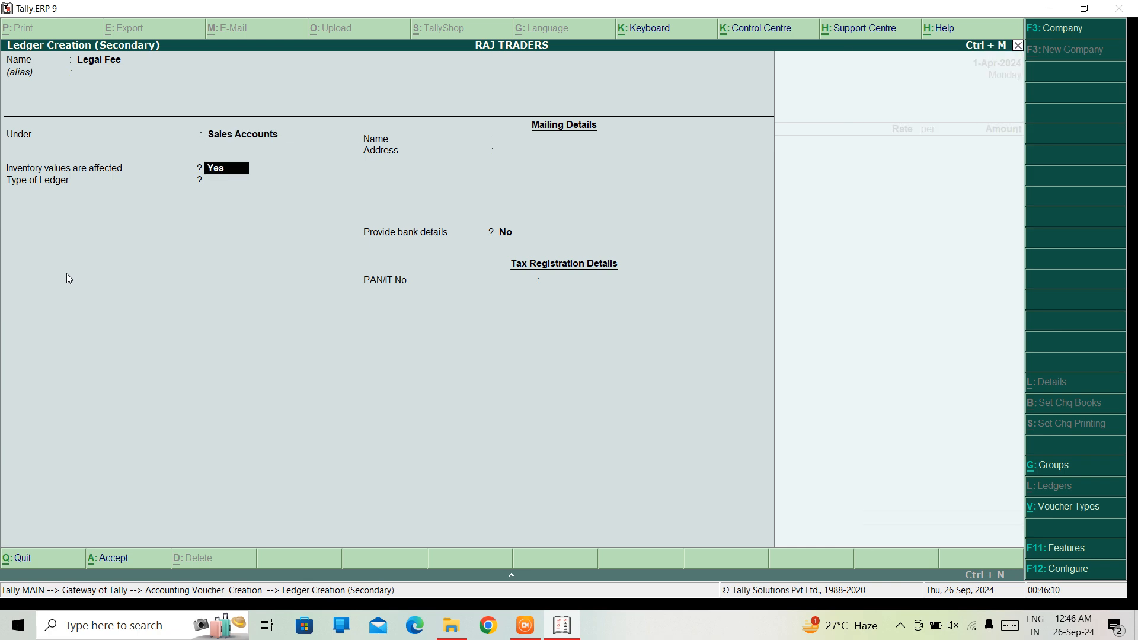
pyautogui.press('Return')
pyautogui.press('Return')
pyautogui.press('Return')
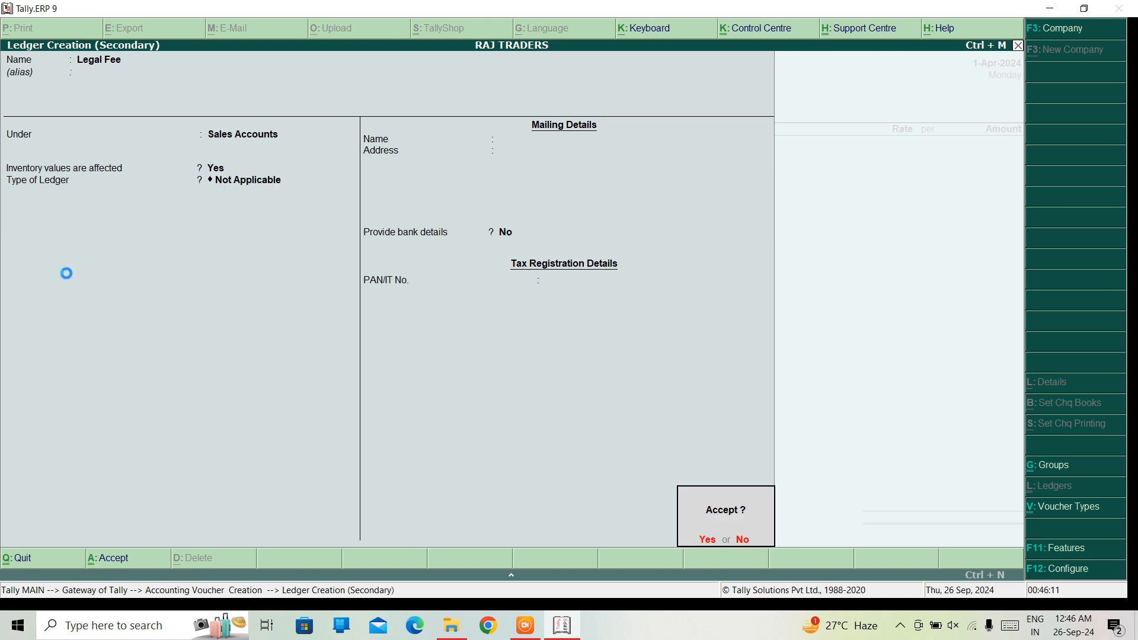
pyautogui.press('Return')
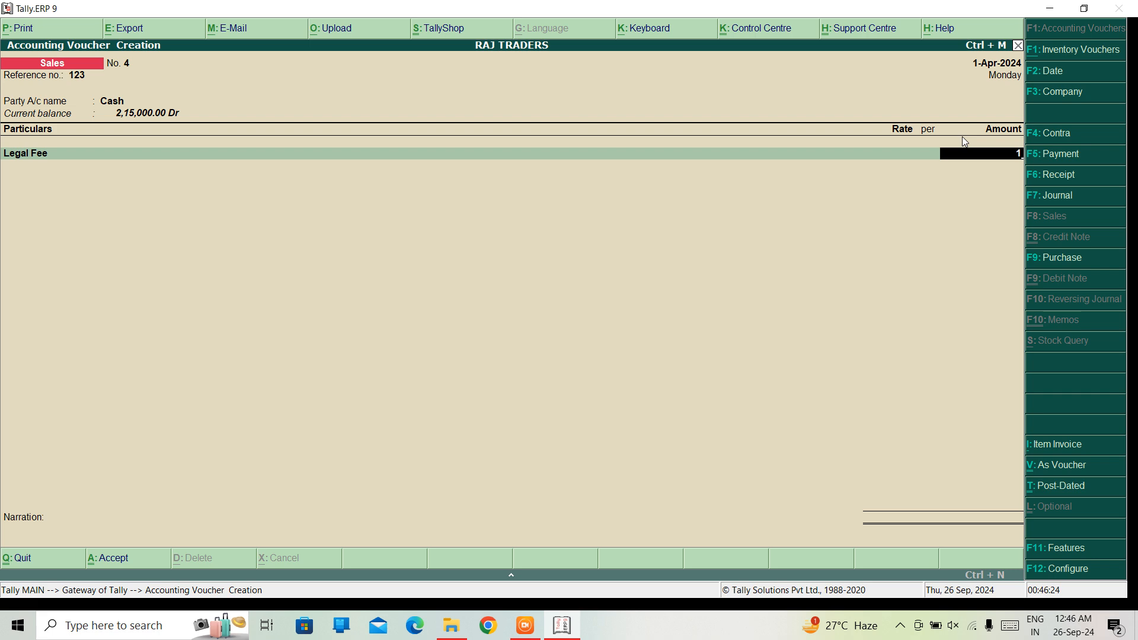
# Enter an amount of 10,000 for the Legal Fee line
pyautogui.write('0000')
pyautogui.press('Return')
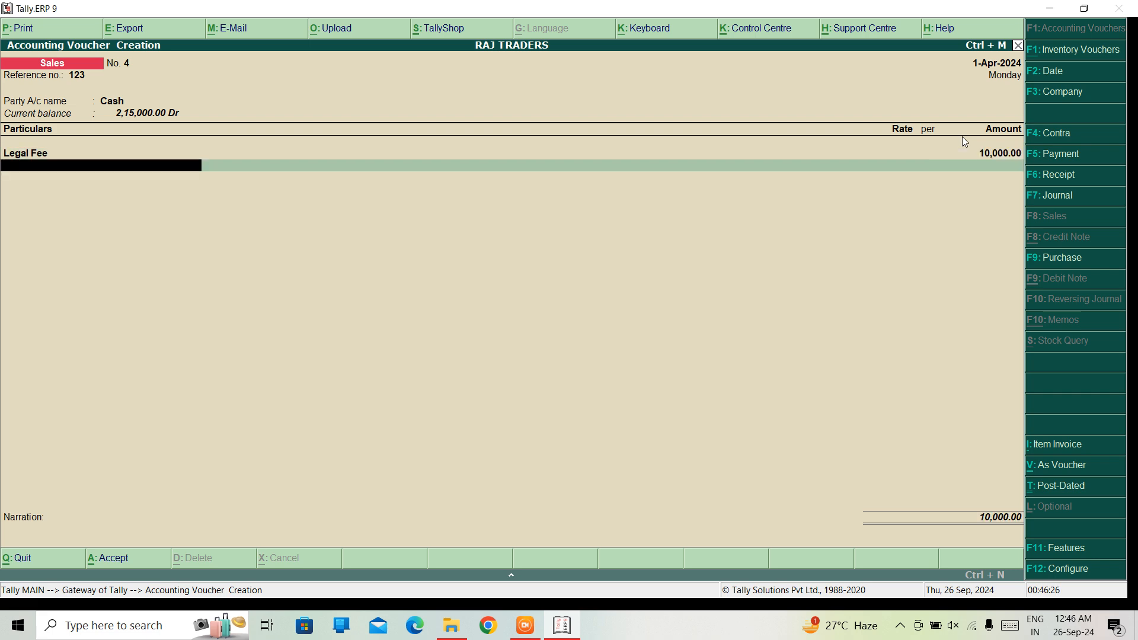
# Save the Legal Fee sales voucher without a narration and leave voucher creation
pyautogui.press('Return')
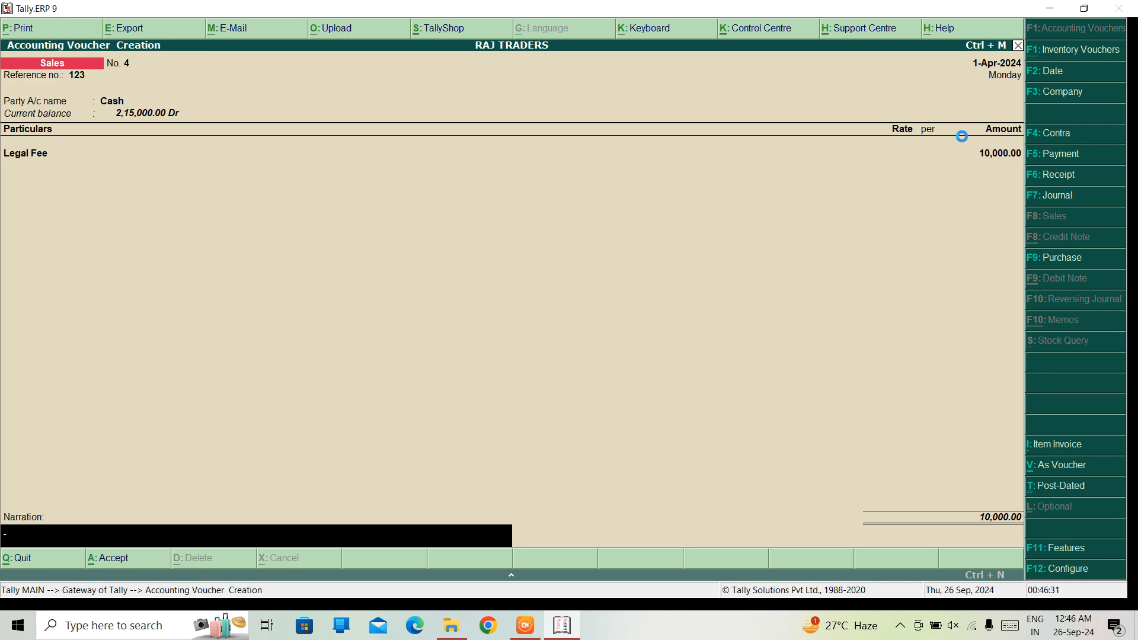
pyautogui.press('Return')
pyautogui.press('Escape')
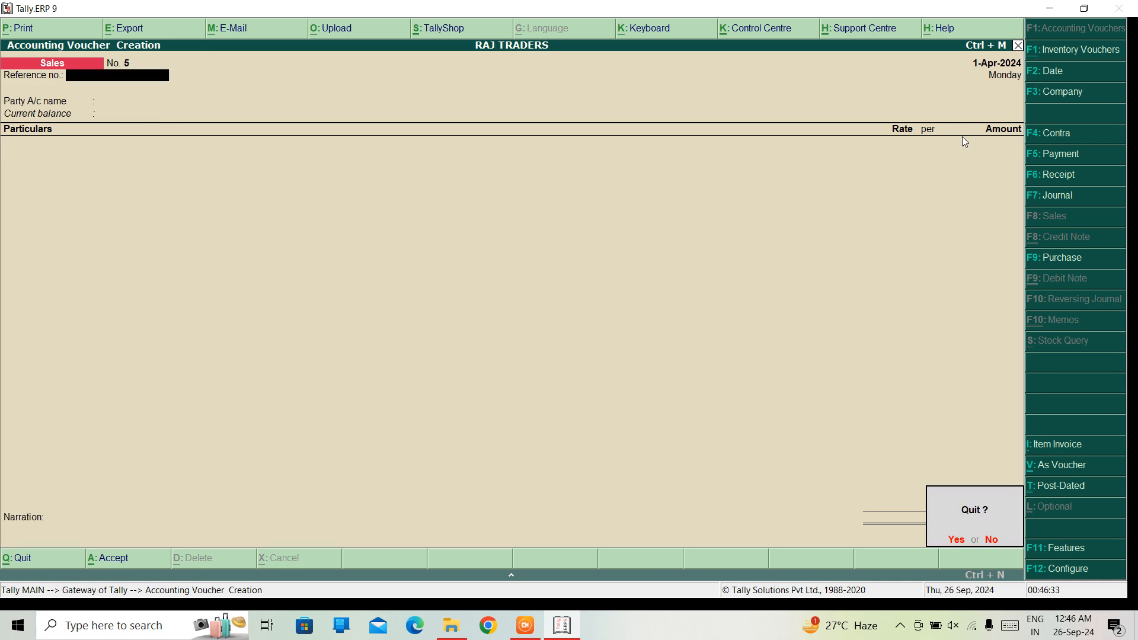
pyautogui.press('y')
# Open the Profit & Loss A/c and drill down into the Sales Accounts group summary
pyautogui.press('Down')
pyautogui.press('Down')
pyautogui.press('Down')
pyautogui.press('Down')
pyautogui.press('Down')
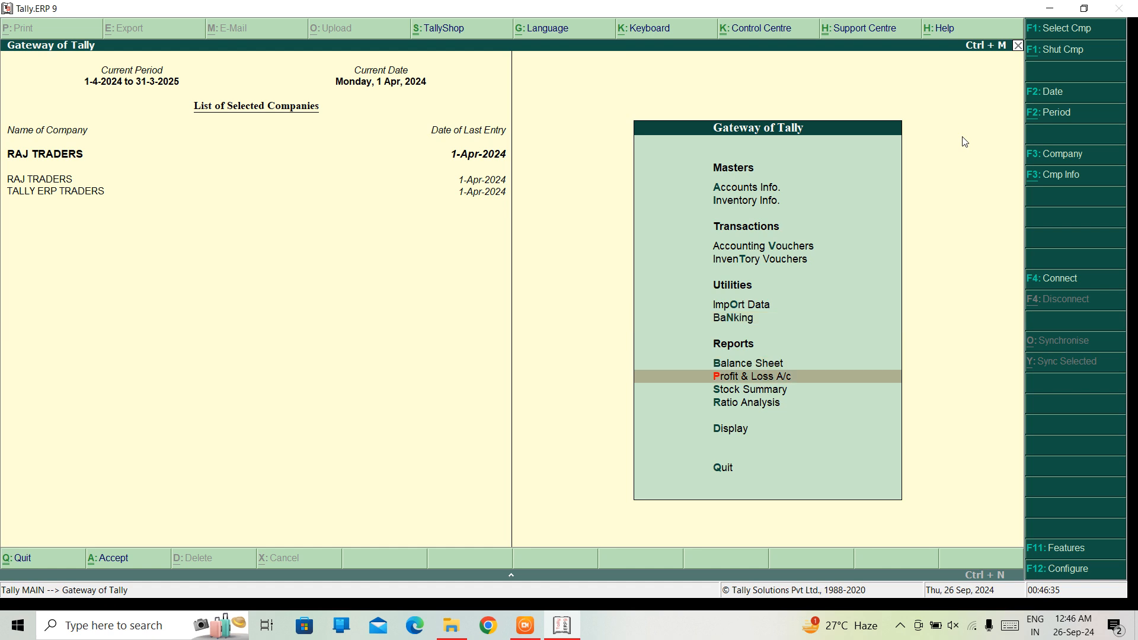
pyautogui.press('Return')
pyautogui.press('Right')
pyautogui.press('Return')
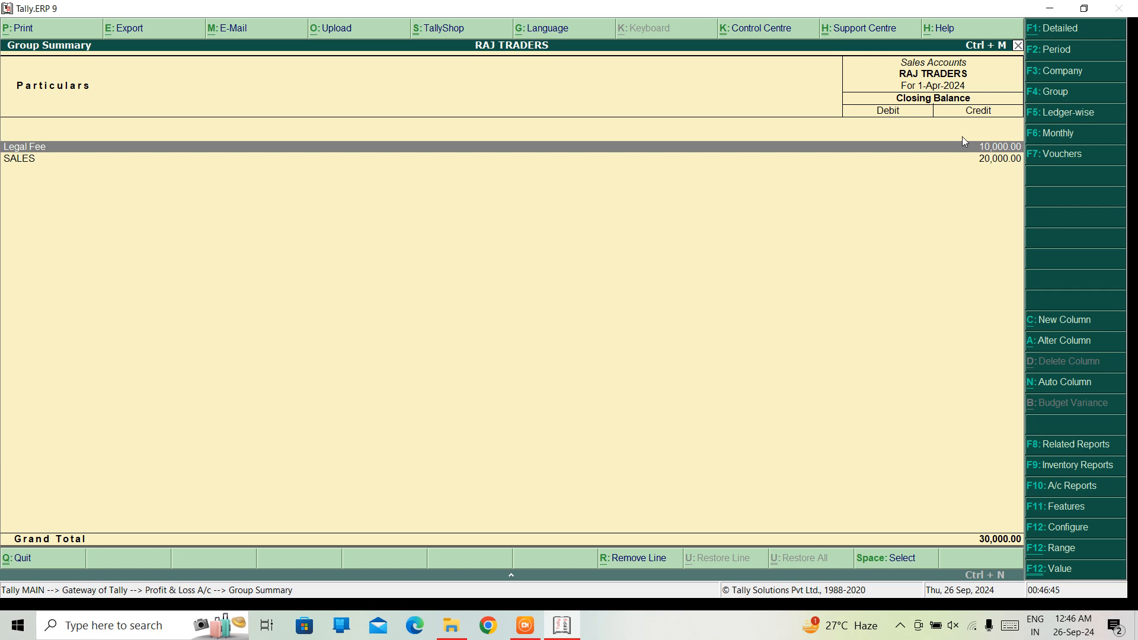
# Open the Legal Fee ledger's April sales voucher, replace its particulars ledger with SALES and save it
pyautogui.press('Return')
pyautogui.press('Return')
pyautogui.press('Return')
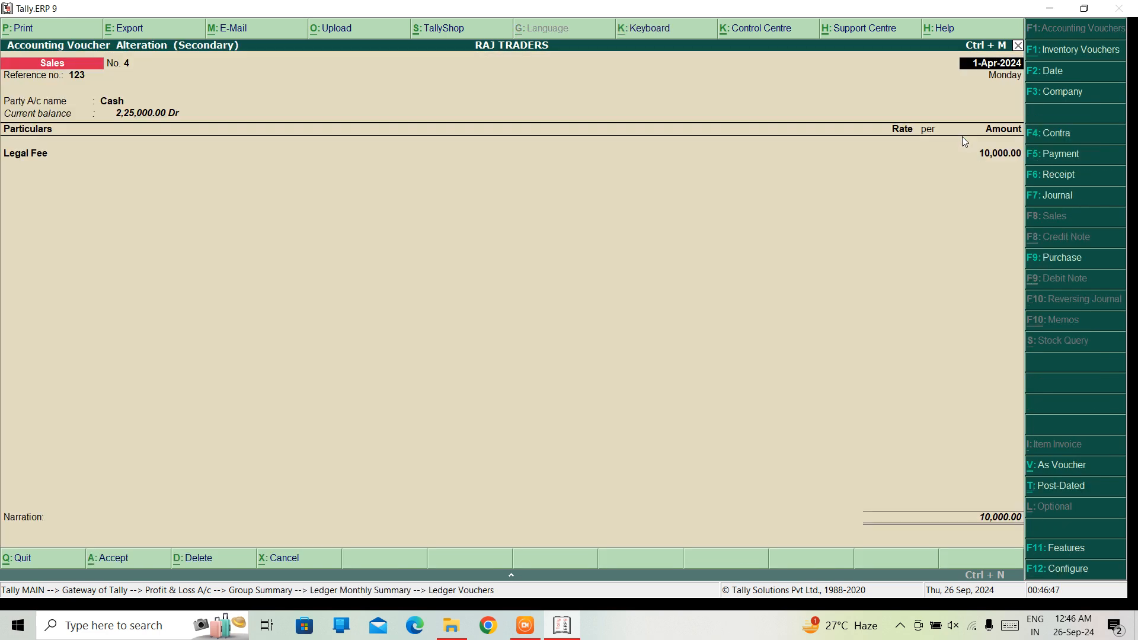
pyautogui.press('Return')
pyautogui.press('Return')
pyautogui.press('Return')
pyautogui.press('Return')
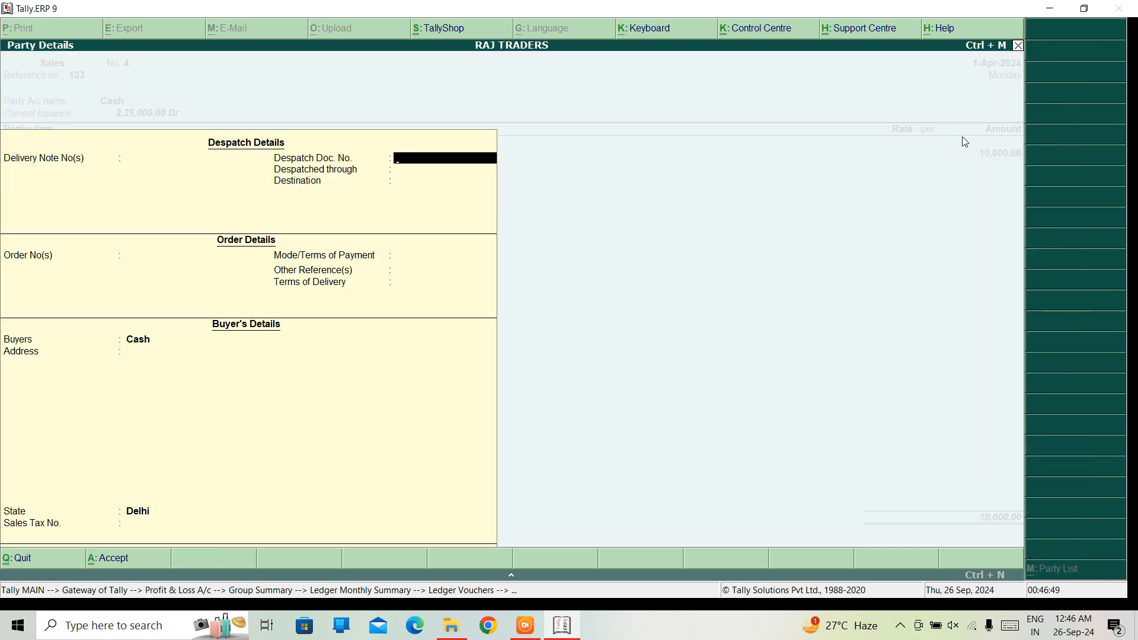
pyautogui.hotkey('ctrl', 'a')
pyautogui.write('Sa')
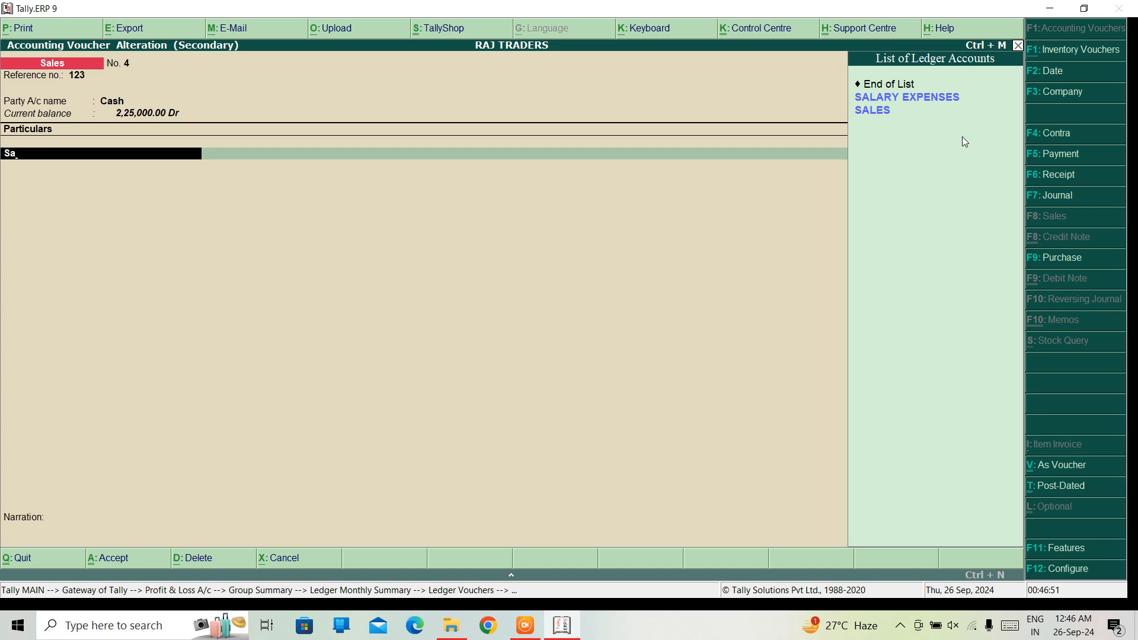
pyautogui.press('Down')
pyautogui.press('Return')
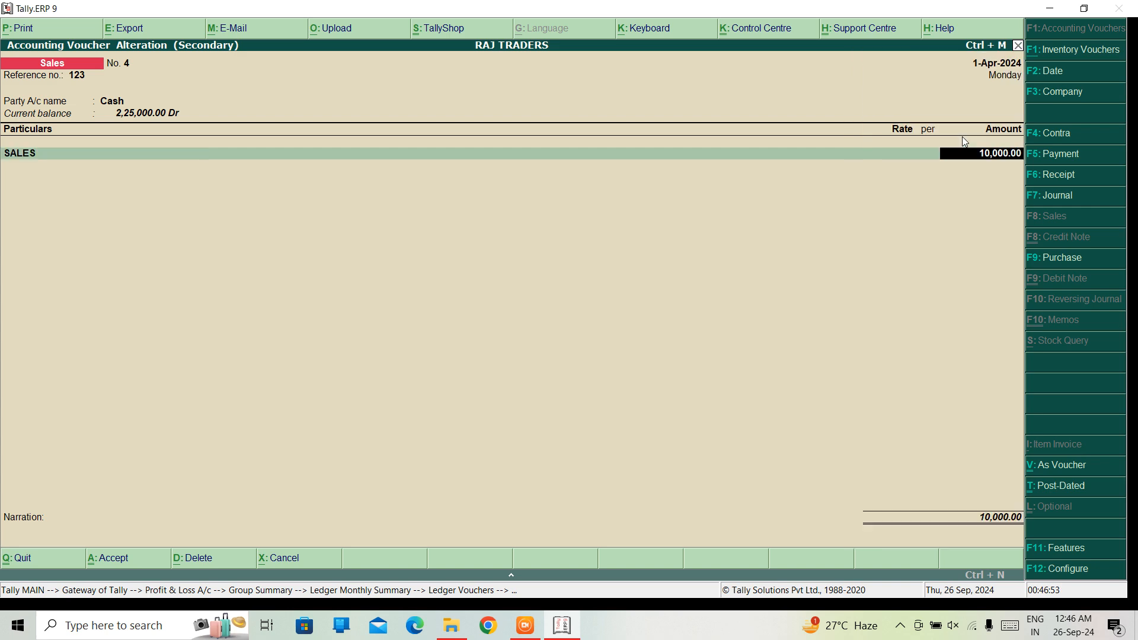
pyautogui.hotkey('ctrl', 'a')
pyautogui.press('Escape')
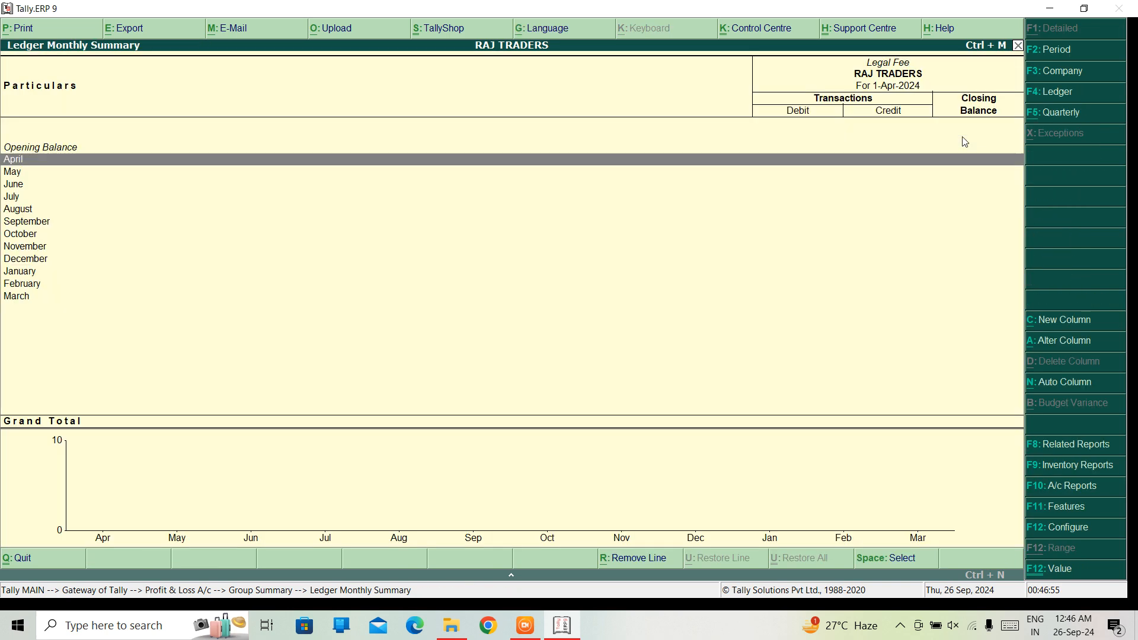
# Return to the Sales Accounts summary and go through the April vouchers of the SALES ledger
pyautogui.press('Return')
pyautogui.press('Escape')
pyautogui.press('Escape')
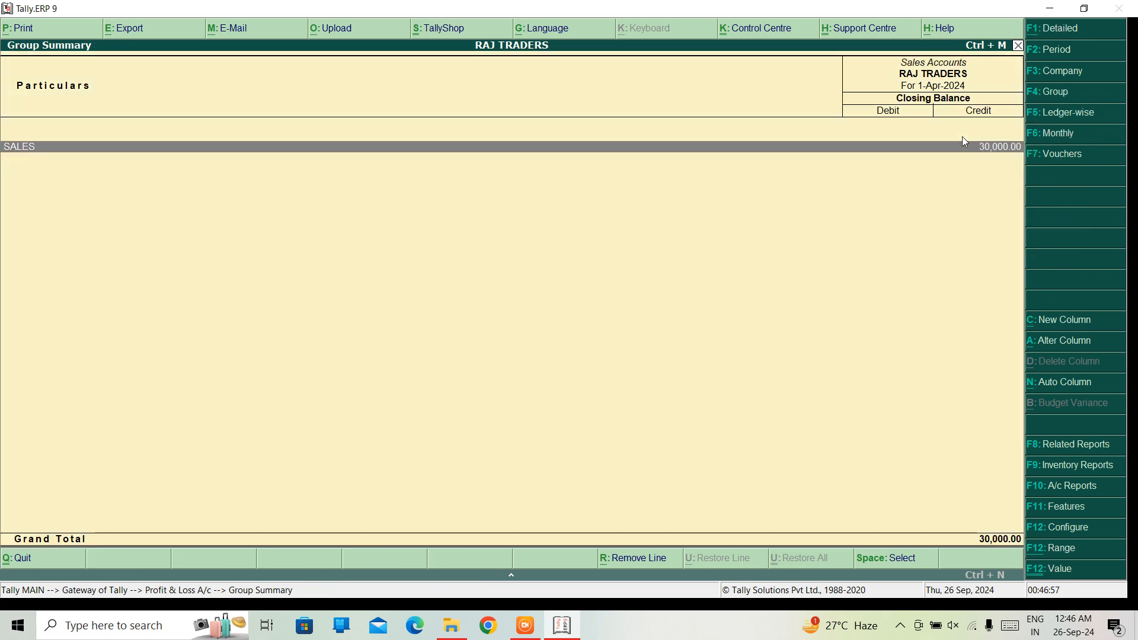
pyautogui.press('Return')
pyautogui.press('Return')
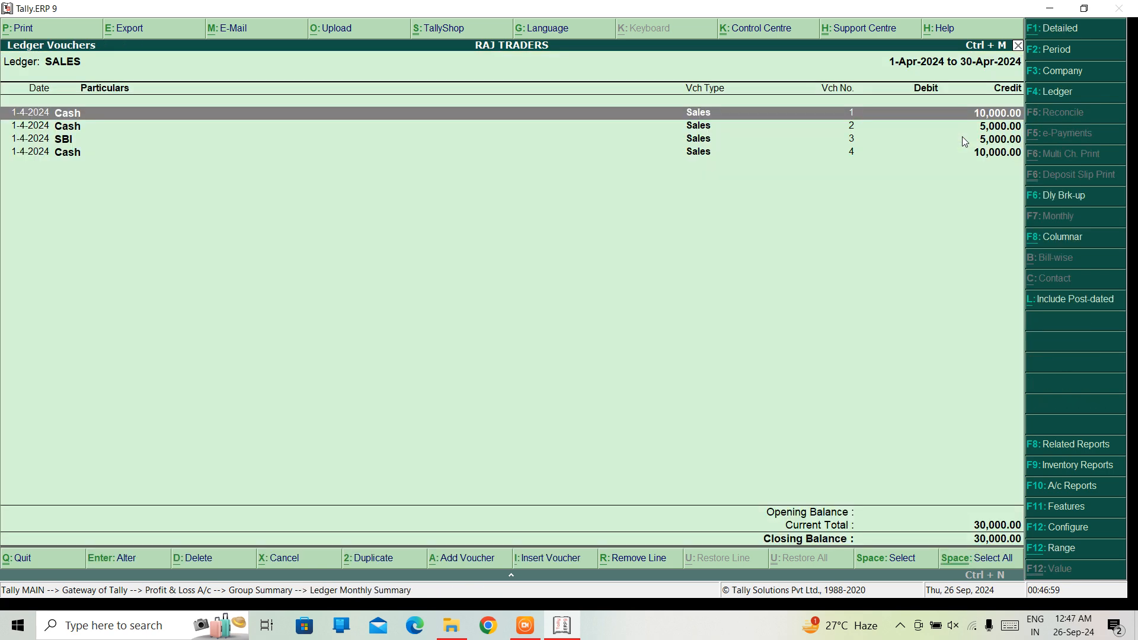
pyautogui.press('Down')
pyautogui.press('Down')
pyautogui.press('Down')
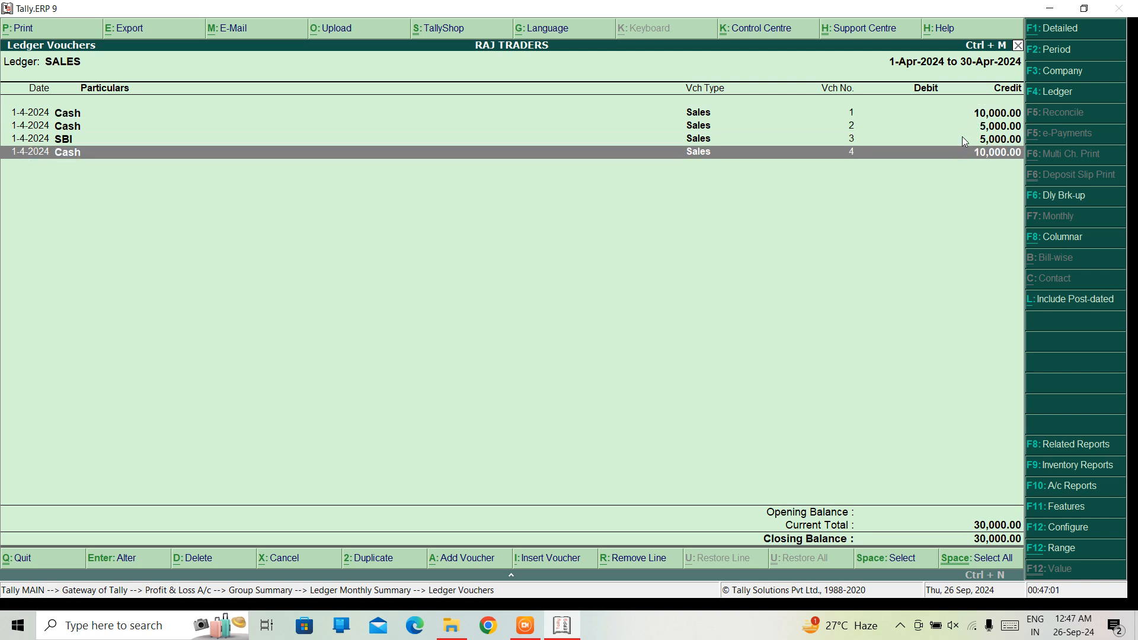
# View sales voucher no. 1 from the SALES ledger and close it without changes
pyautogui.press('Up')
pyautogui.press('Up')
pyautogui.press('Up')
pyautogui.press('Return')
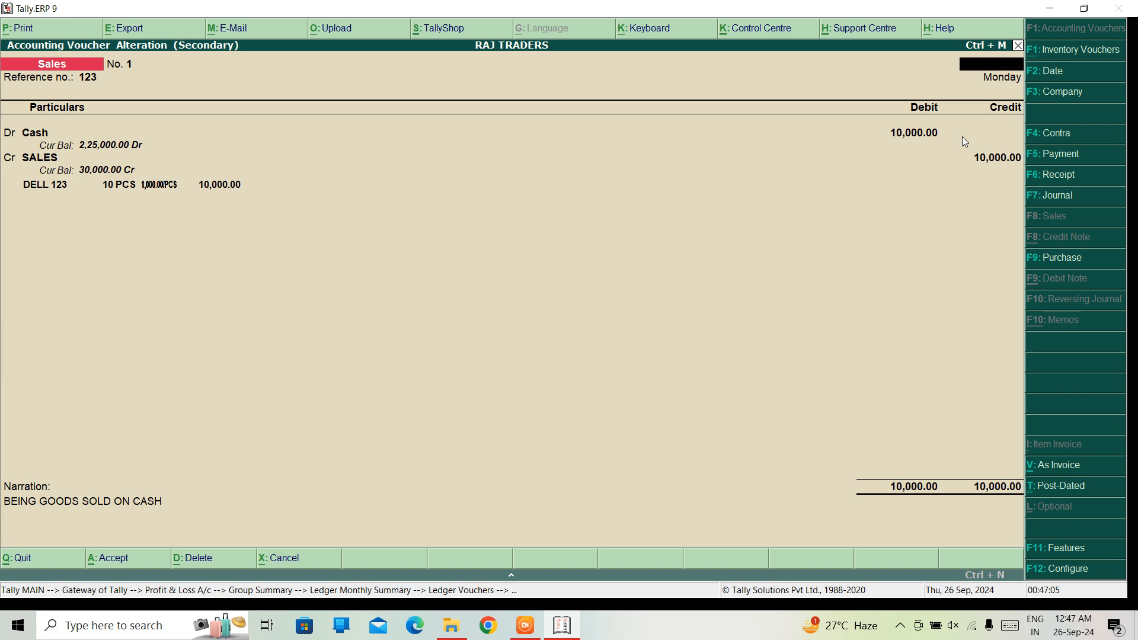
pyautogui.press('Escape')
pyautogui.press('y')
# Set the particulars ledger of sales voucher no. 4 back to Legal Fee and save the voucher
pyautogui.press('Down')
pyautogui.press('Down')
pyautogui.press('Down')
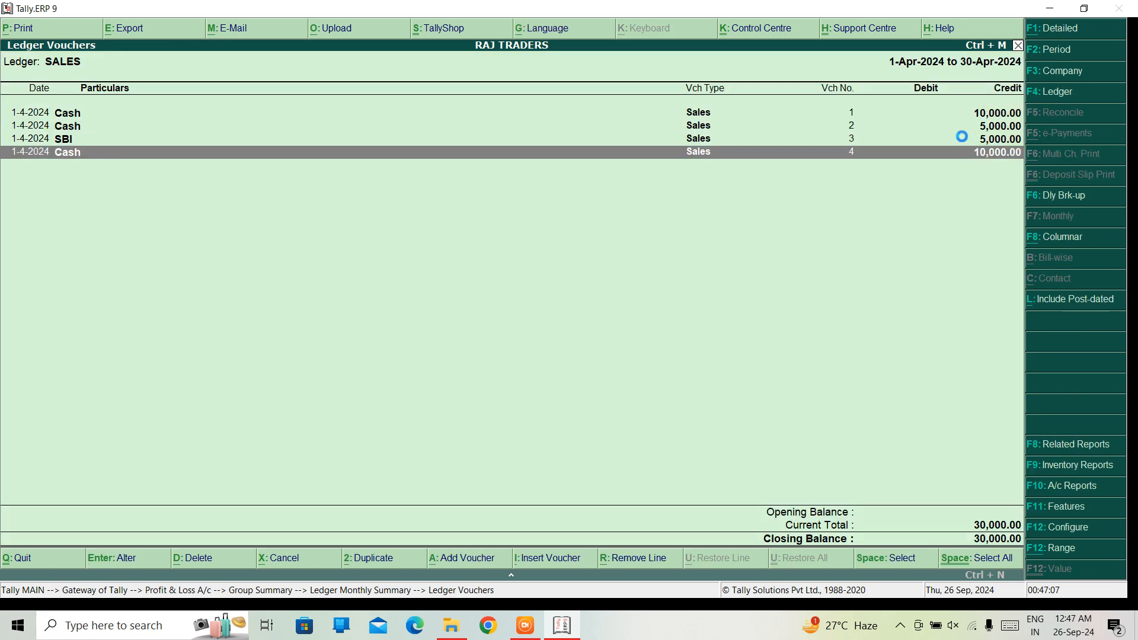
pyautogui.press('Return')
pyautogui.press('Return')
pyautogui.press('Return')
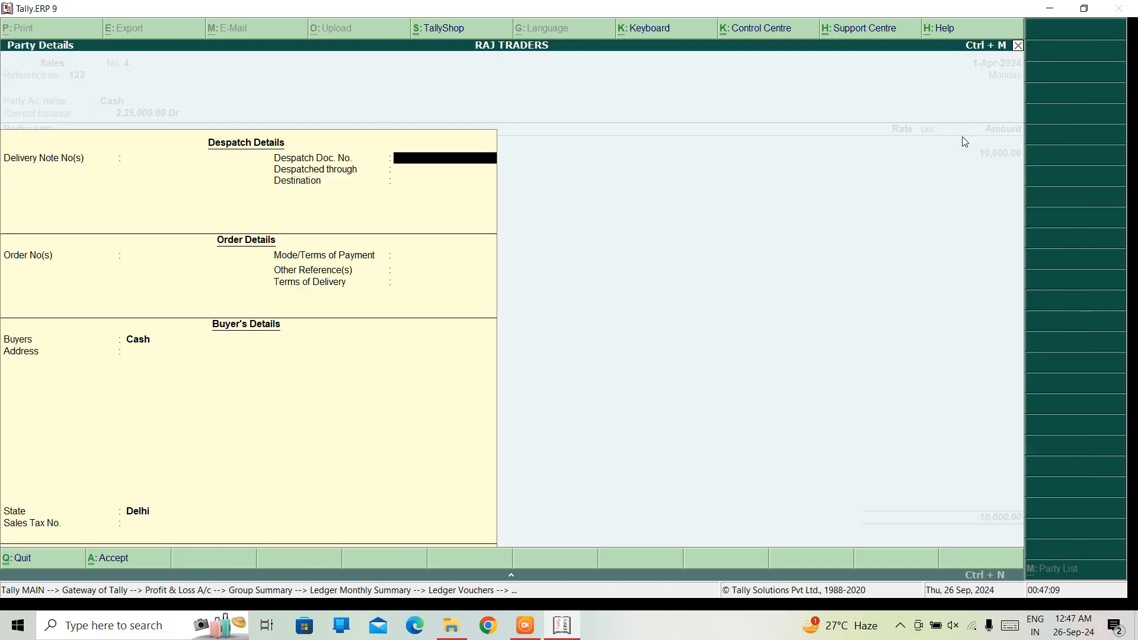
pyautogui.hotkey('ctrl', 'a')
pyautogui.write('L')
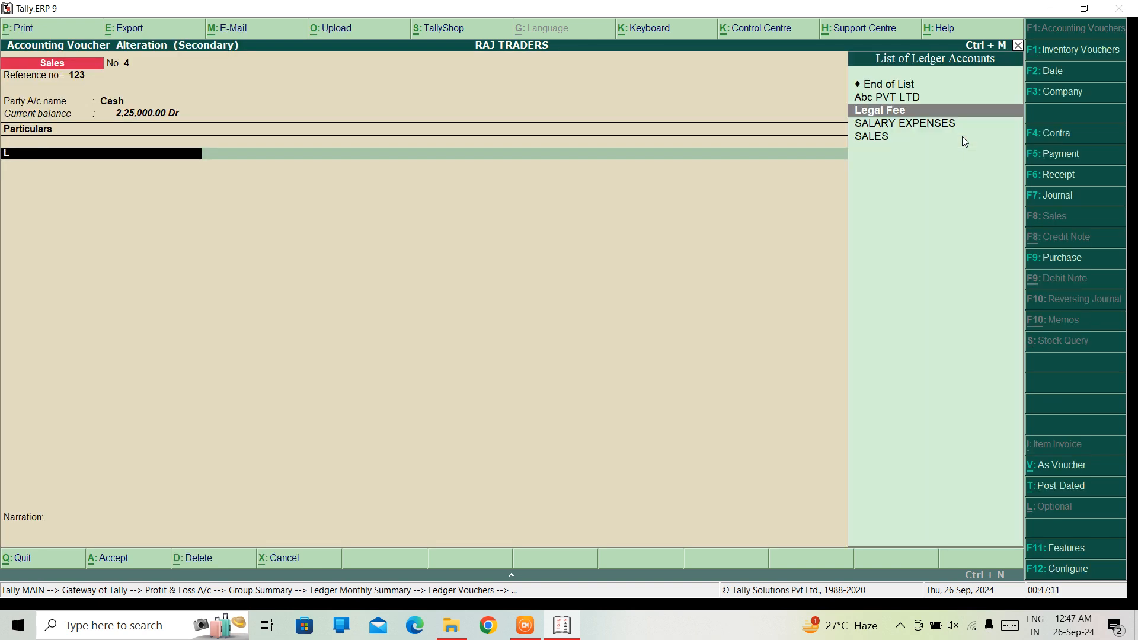
pyautogui.press('Return')
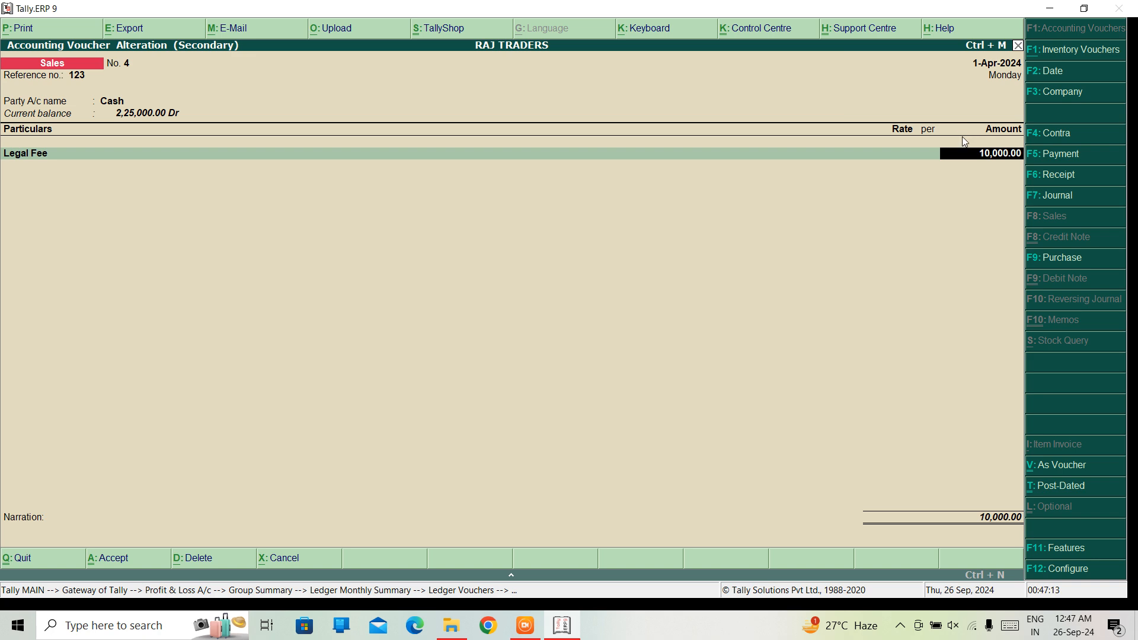
pyautogui.hotkey('ctrl', 'a')
# Leave the Profit & Loss reports and open a new sales voucher from the Gateway of Tally
pyautogui.press('Escape')
pyautogui.press('Escape')
pyautogui.press('Escape')
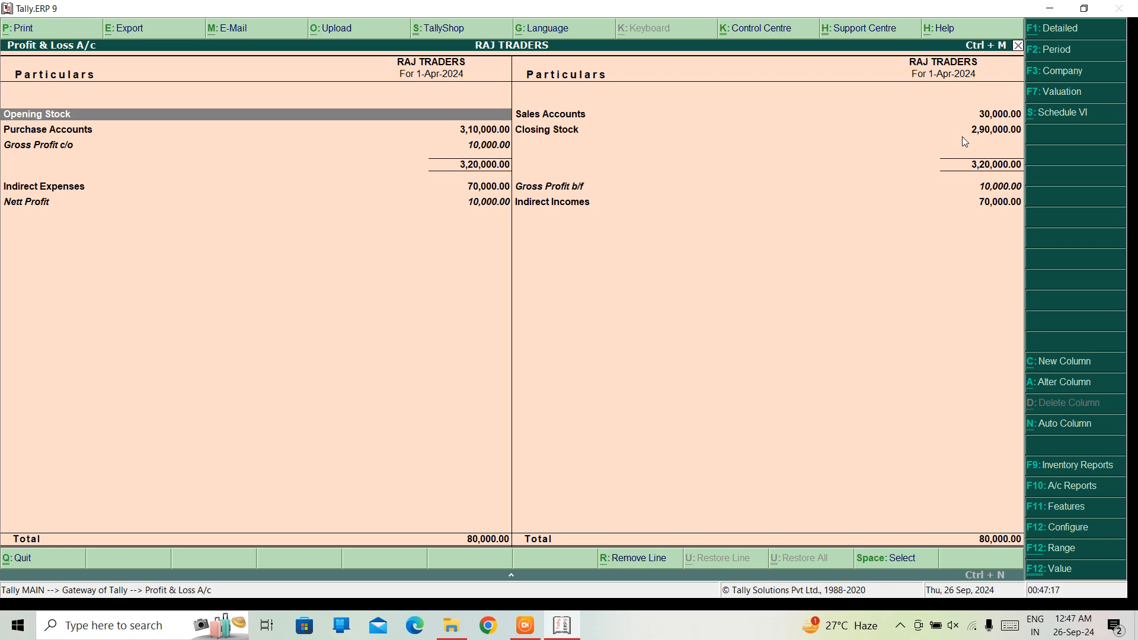
pyautogui.press('Escape')
pyautogui.press('Up')
pyautogui.press('Up')
pyautogui.press('Up')
pyautogui.press('Up')
pyautogui.press('Up')
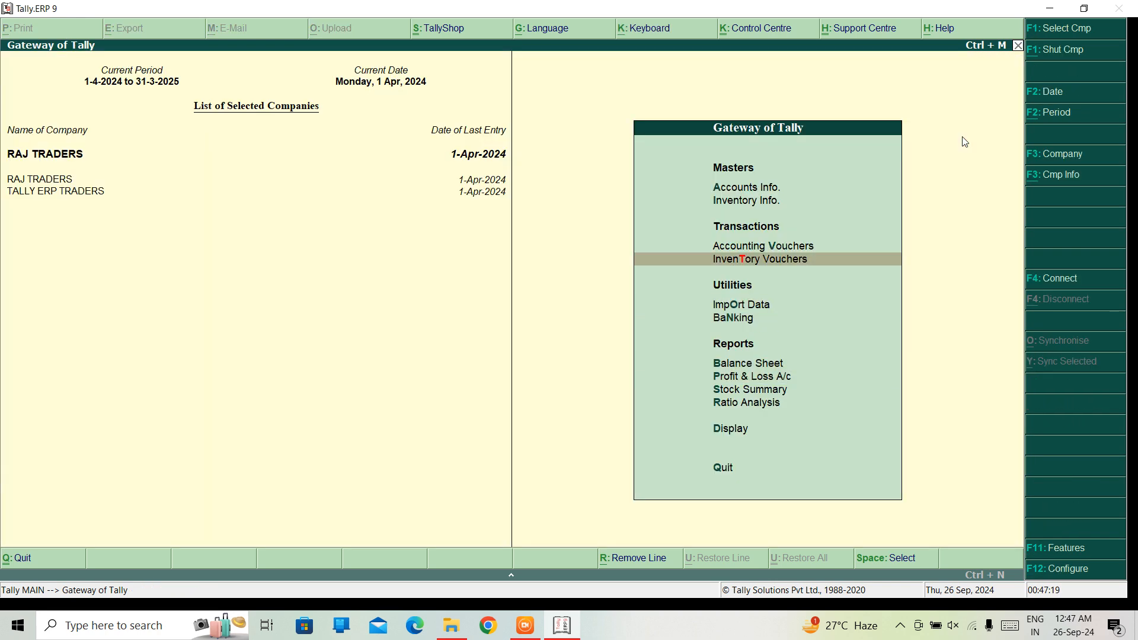
pyautogui.press('Return')
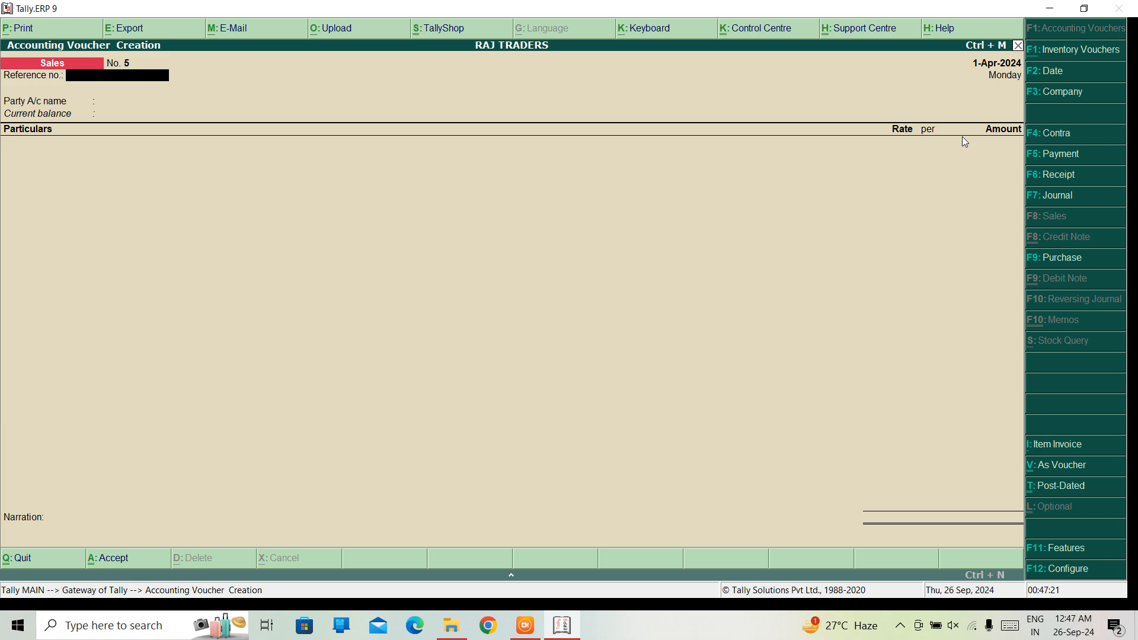
# Set the reference number to 14521 and the party account to Cash, keeping the default party details
pyautogui.write('14521')
pyautogui.press('Return')
pyautogui.press('Down')
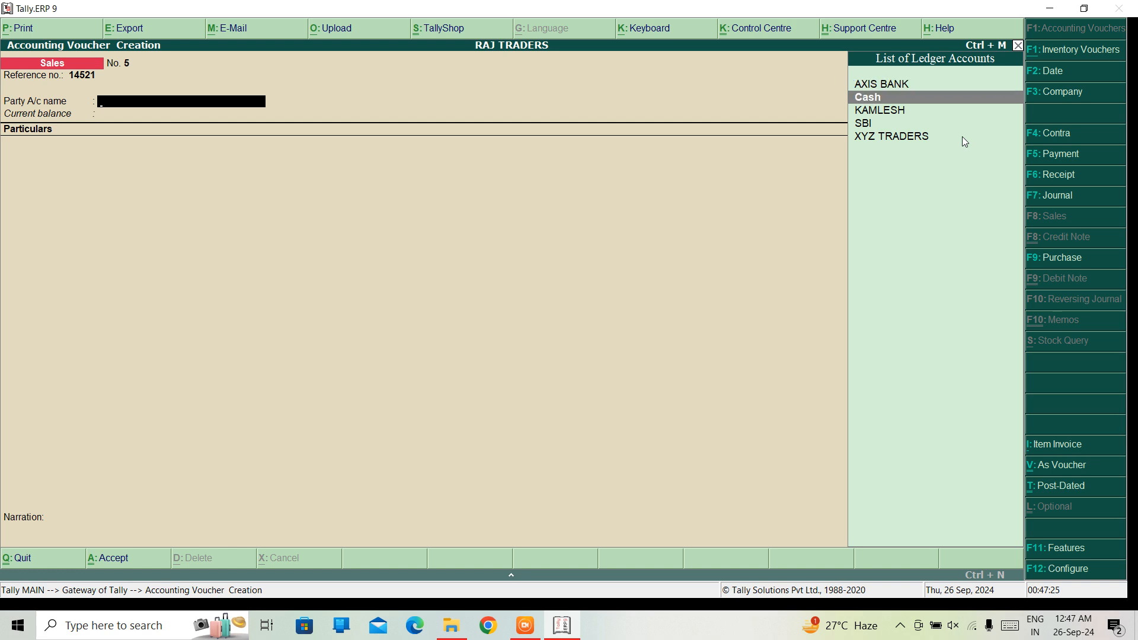
pyautogui.press('Return')
pyautogui.hotkey('ctrl', 'a')
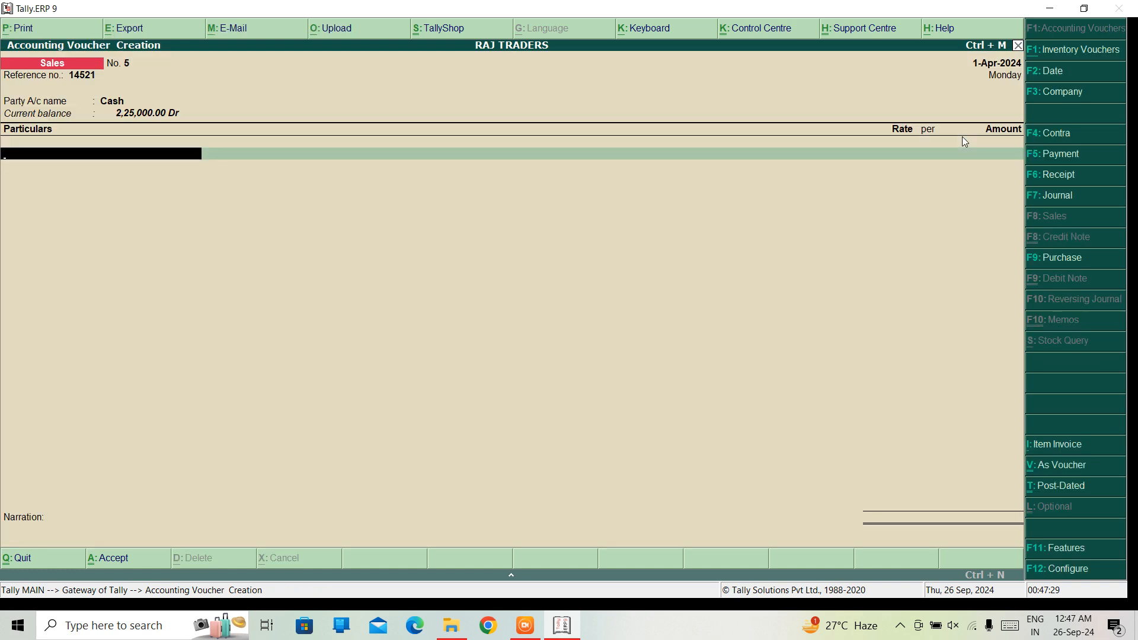
pyautogui.press('BackSpace')
pyautogui.press('BackSpace')
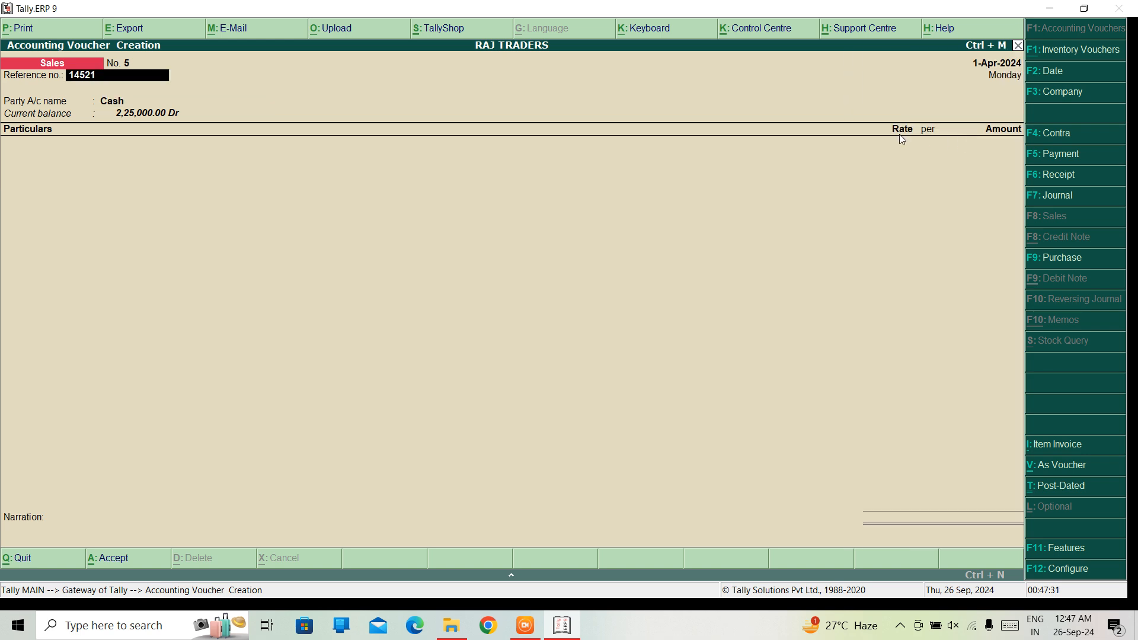
pyautogui.press('Return')
pyautogui.press('Return')
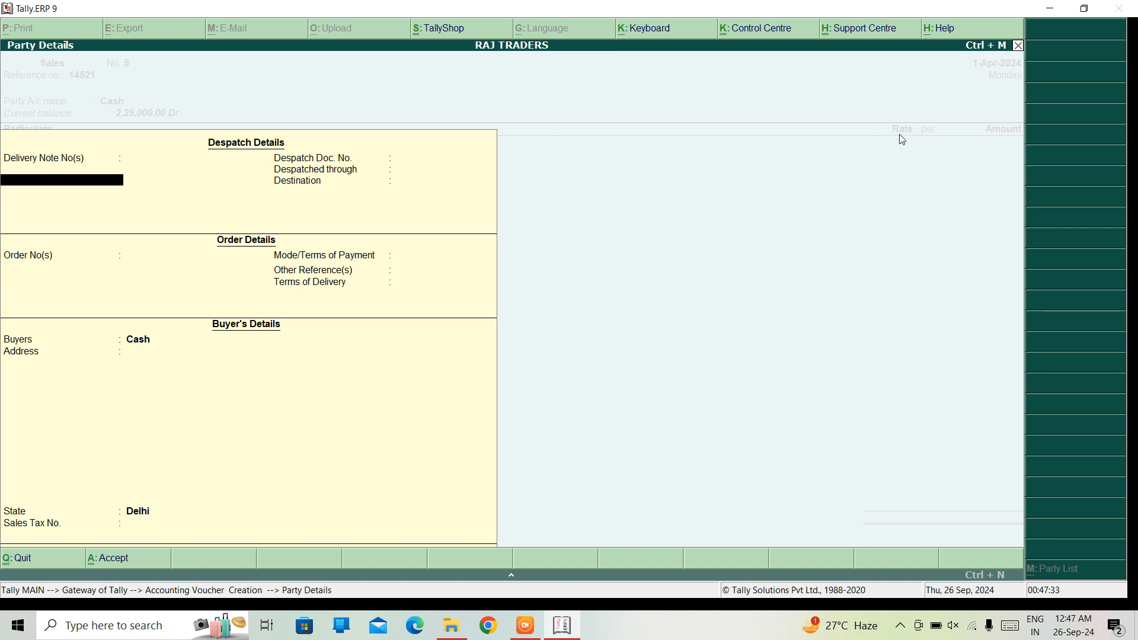
pyautogui.hotkey('ctrl', 'a')
# Create a ledger named Courier Services under Sales Accounts for the first particulars line, keeping the other defaults
pyautogui.press('Down')
pyautogui.press('Down')
pyautogui.press('Down')
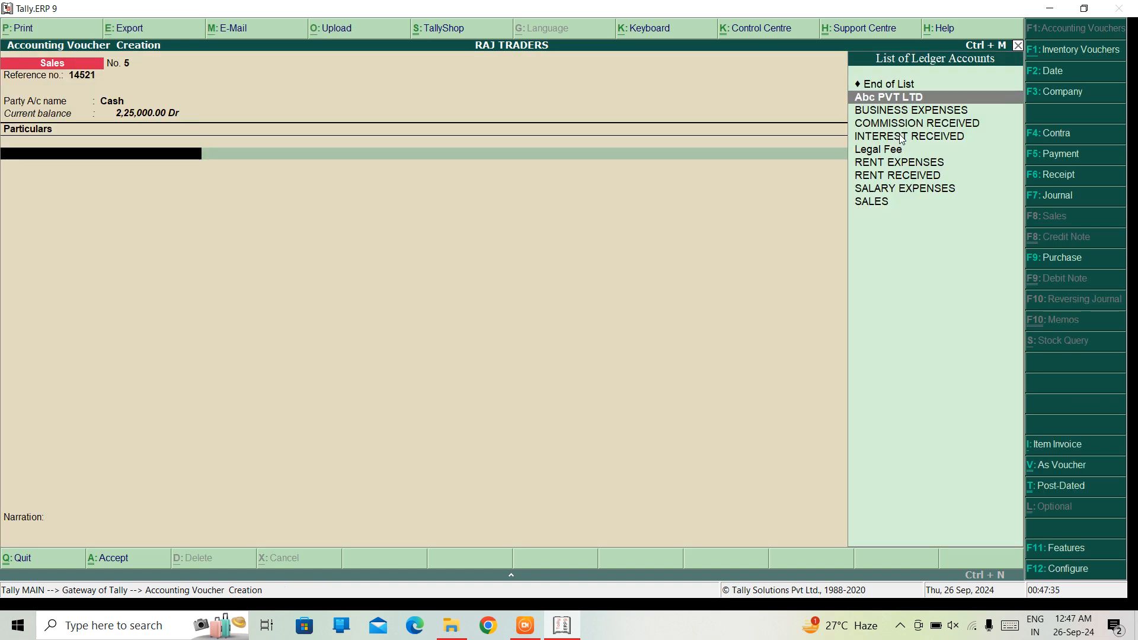
pyautogui.hotkey('alt', 'c')
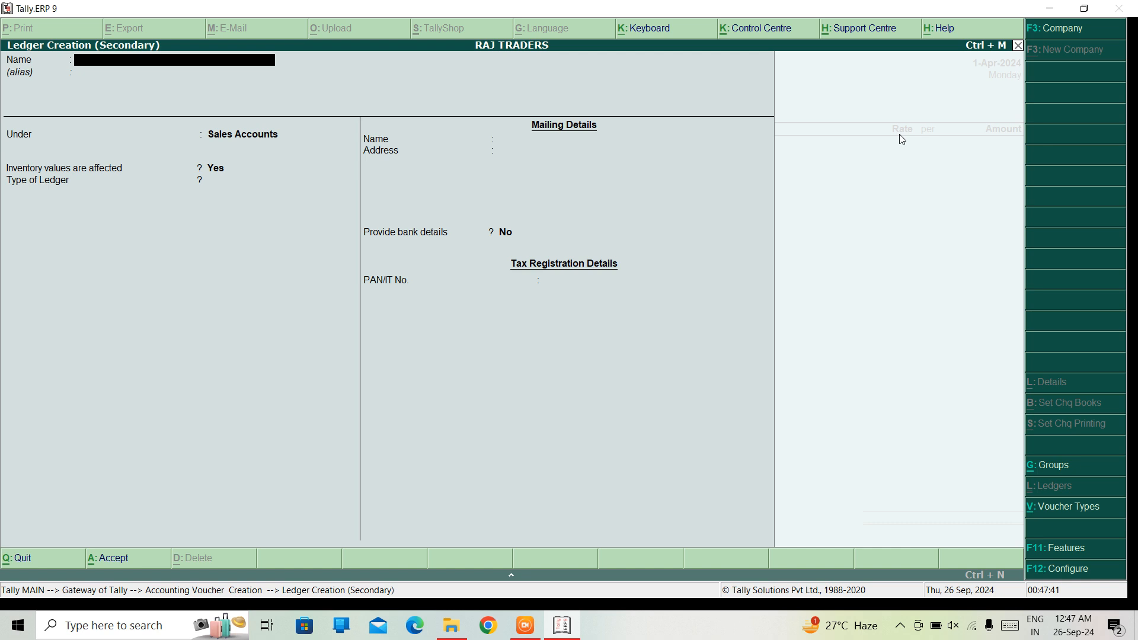
pyautogui.write('Courier Services')
pyautogui.press('Return')
pyautogui.press('Return')
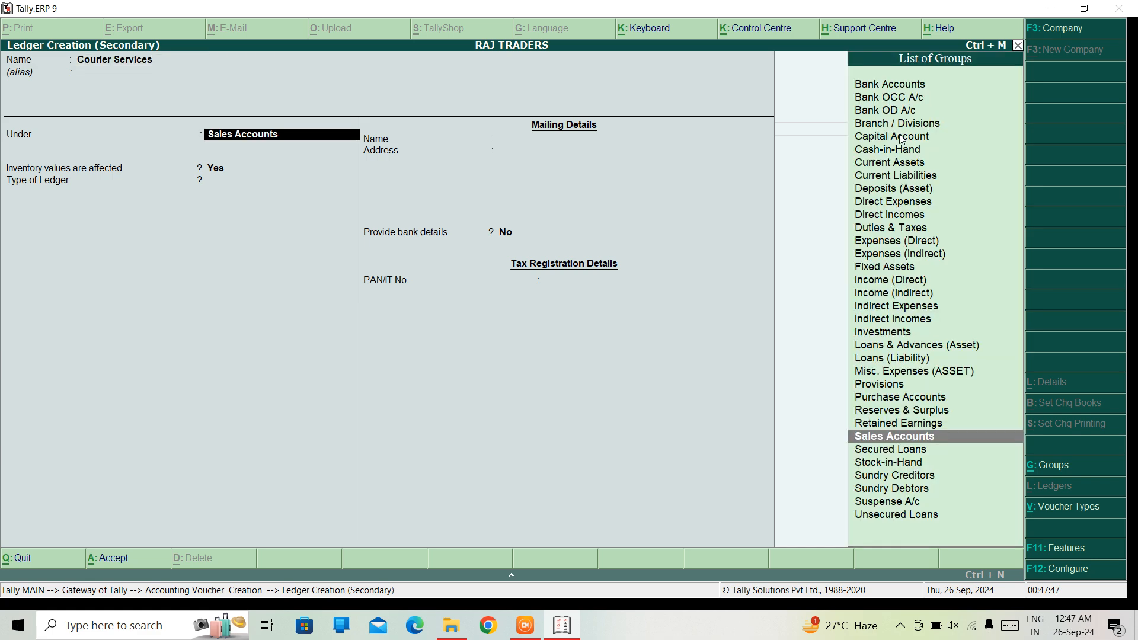
pyautogui.hotkey('ctrl', 'a')
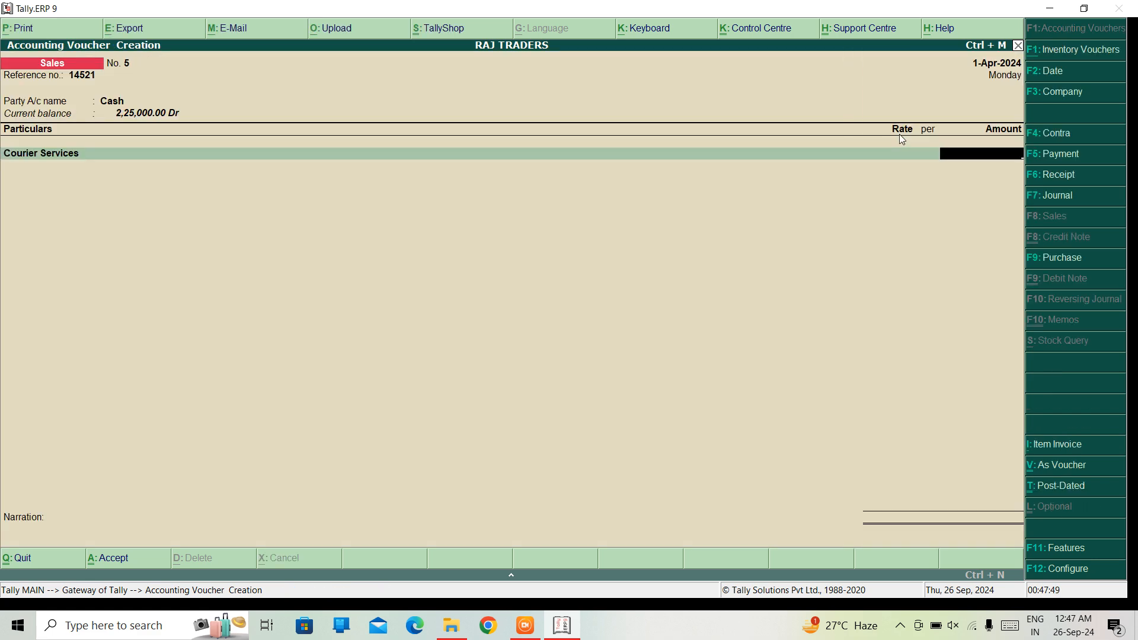
# Enter an amount of 5,000 for the Courier Services line and save the voucher without a narration, leaving voucher creation
pyautogui.write('50000')
pyautogui.press('BackSpace')
pyautogui.press('Return')
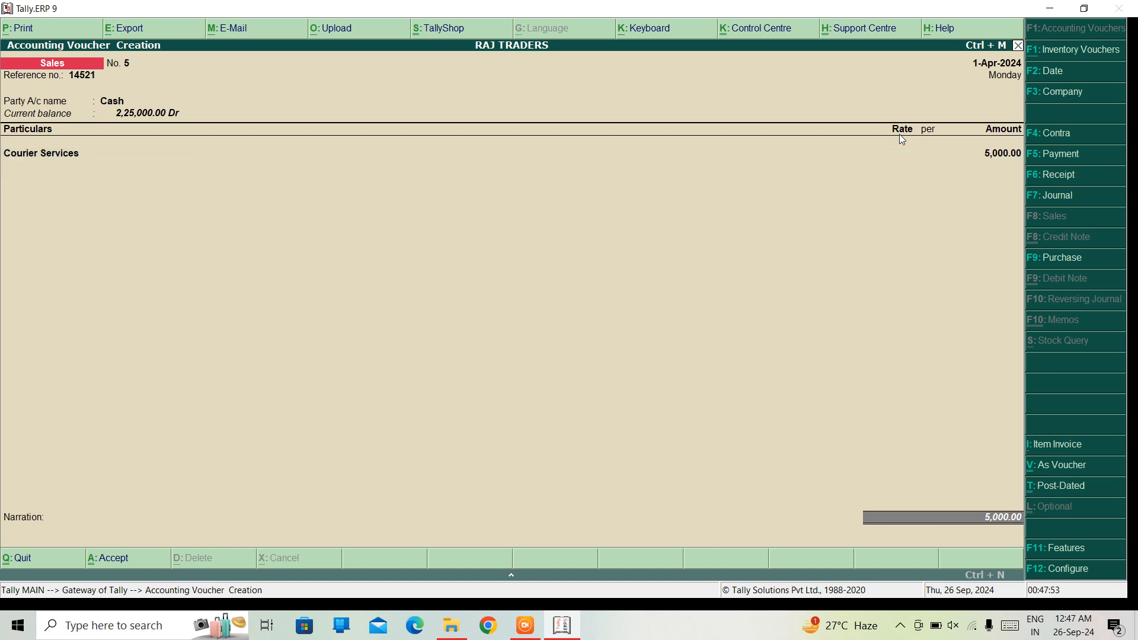
pyautogui.press('Return')
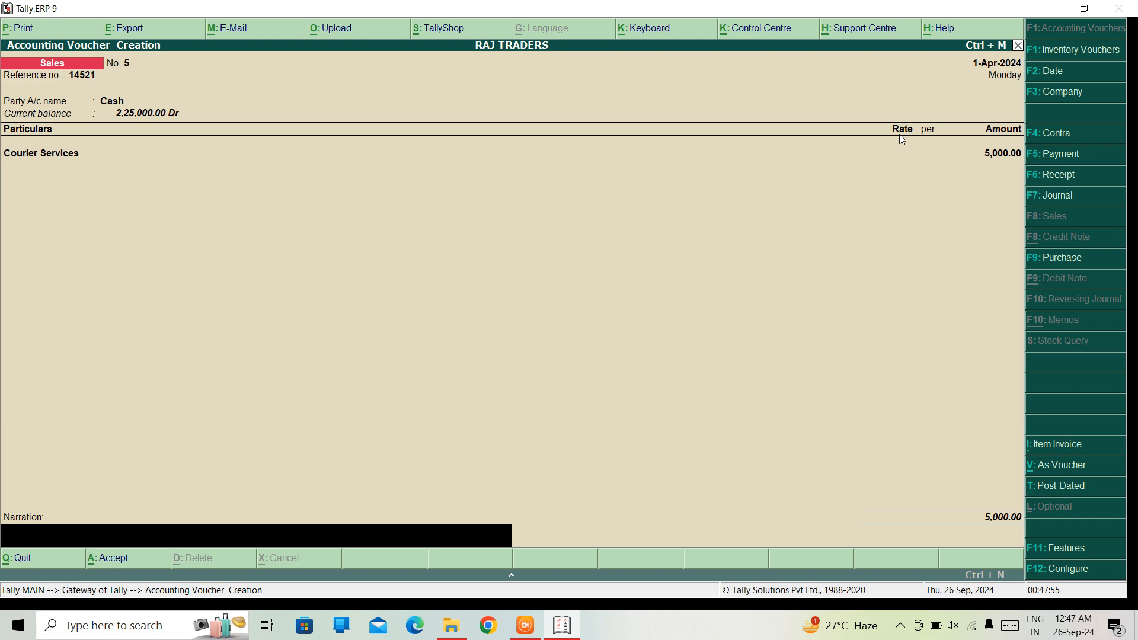
pyautogui.press('Return')
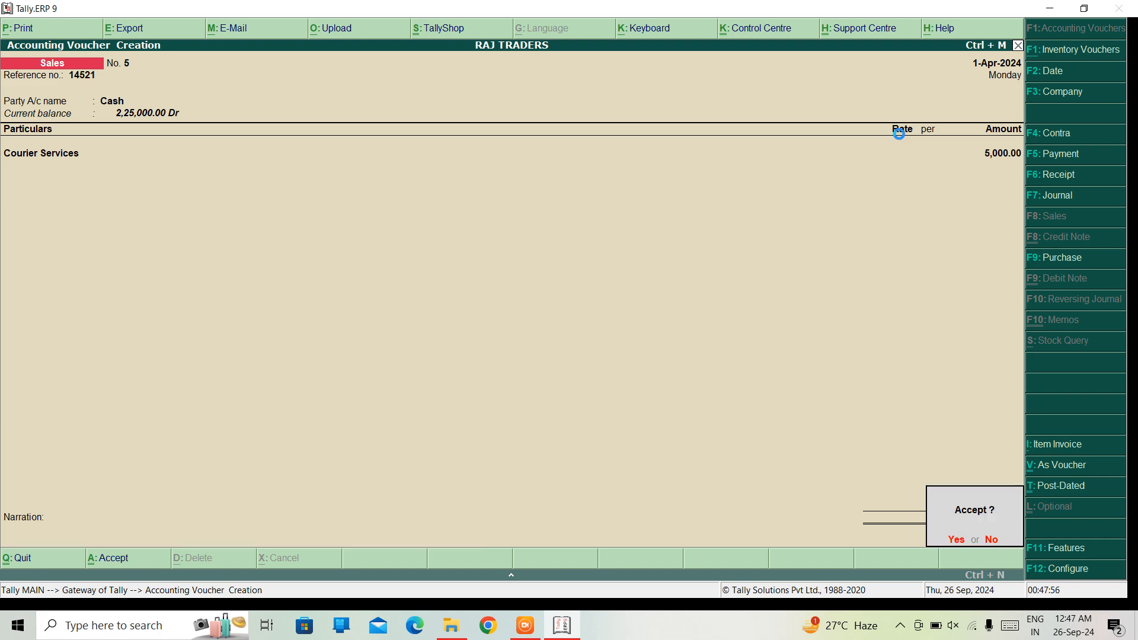
pyautogui.press('Return')
pyautogui.press('Escape')
pyautogui.press('Return')
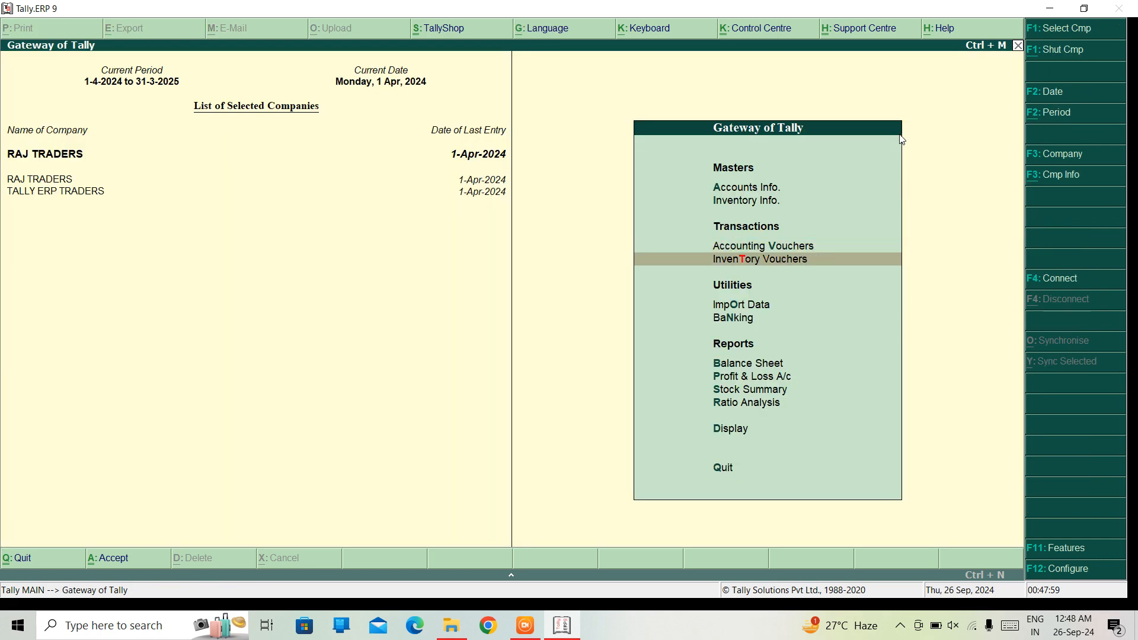
# Open the Profit & Loss A/c of RAJ TRADERS to review the sales figures
pyautogui.press('Down')
pyautogui.press('Down')
pyautogui.press('Down')
pyautogui.press('Down')
pyautogui.press('Up')
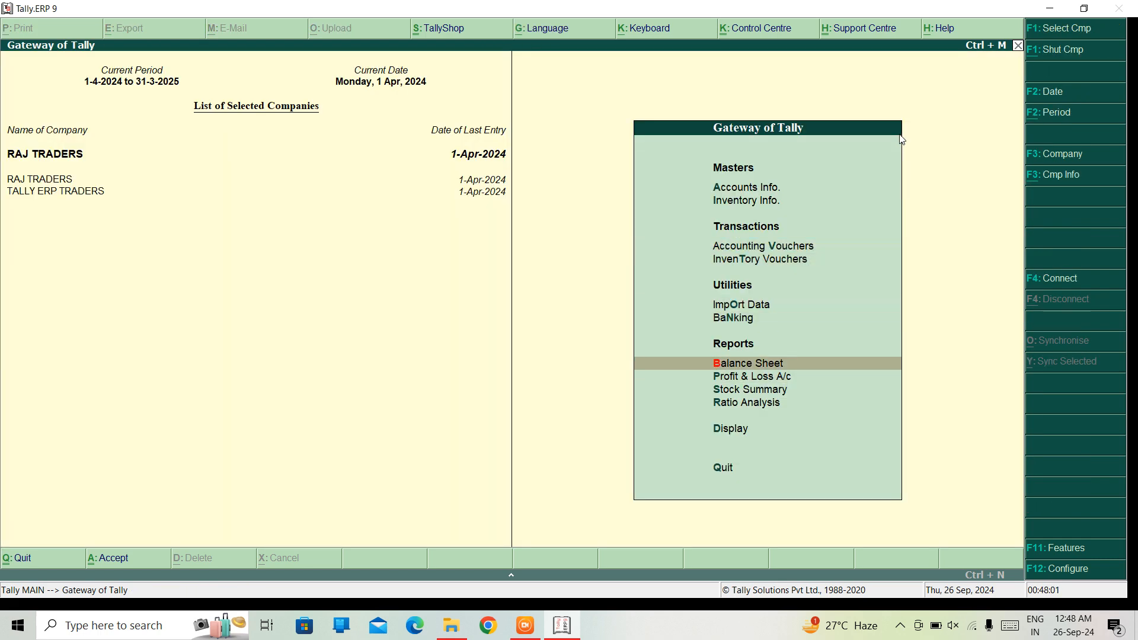
pyautogui.press('Down')
pyautogui.press('Return')
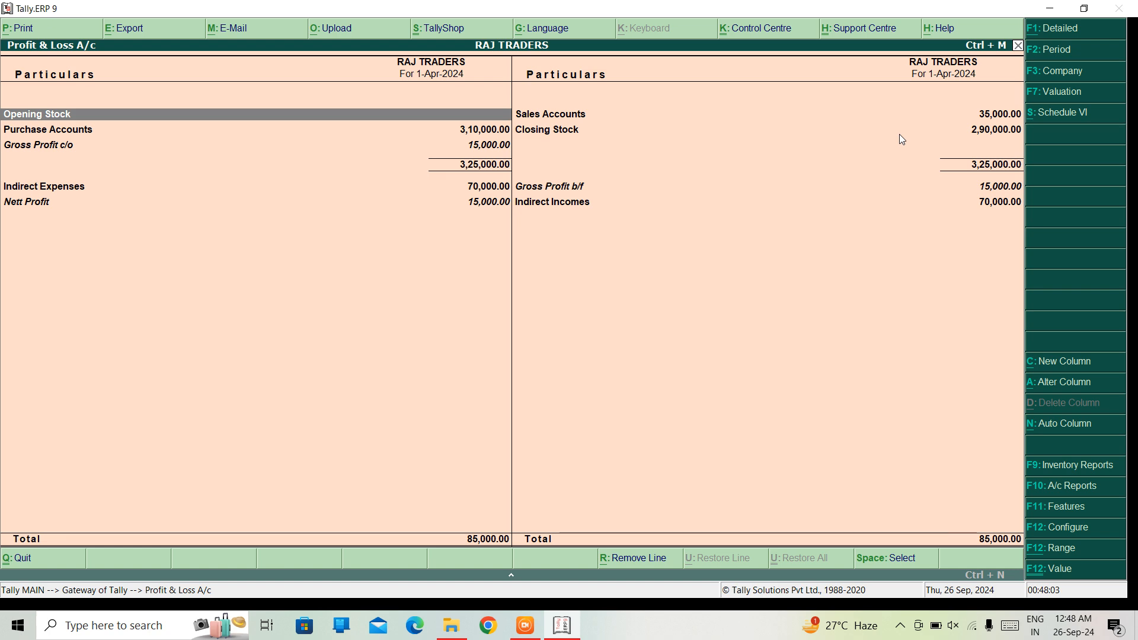
pyautogui.press('Down')
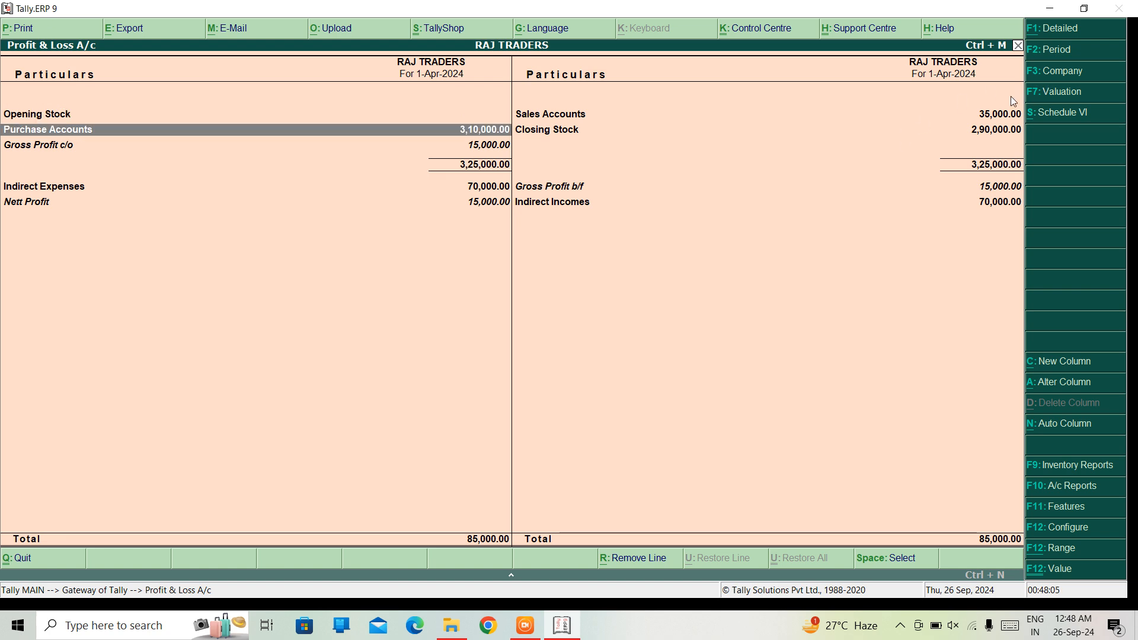
# Review the Sales Accounts and Closing Stock lines in the Profit & Loss A/c, and leave the report
pyautogui.press('Down')
pyautogui.press('Down')
pyautogui.press('Up')
pyautogui.press('Up')
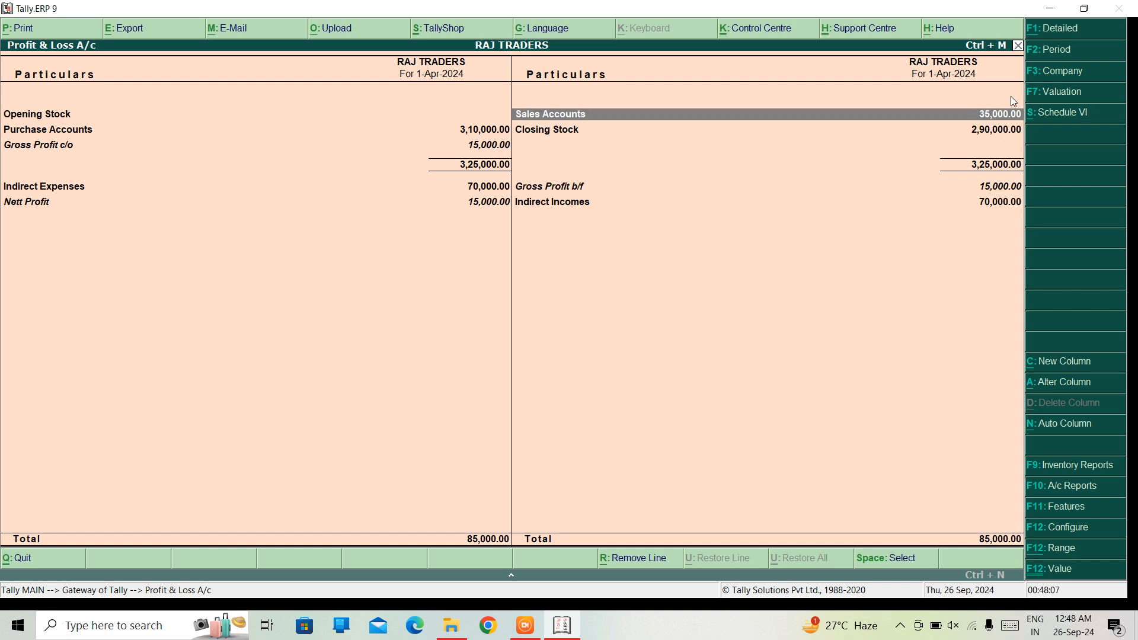
pyautogui.press('Down')
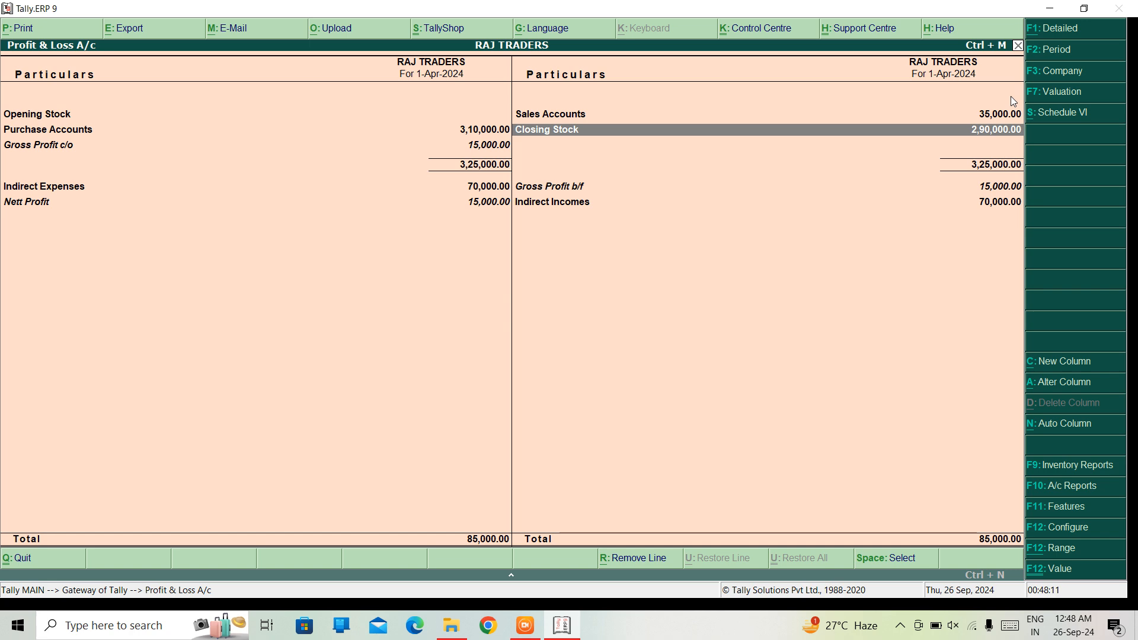
pyautogui.press('Escape')
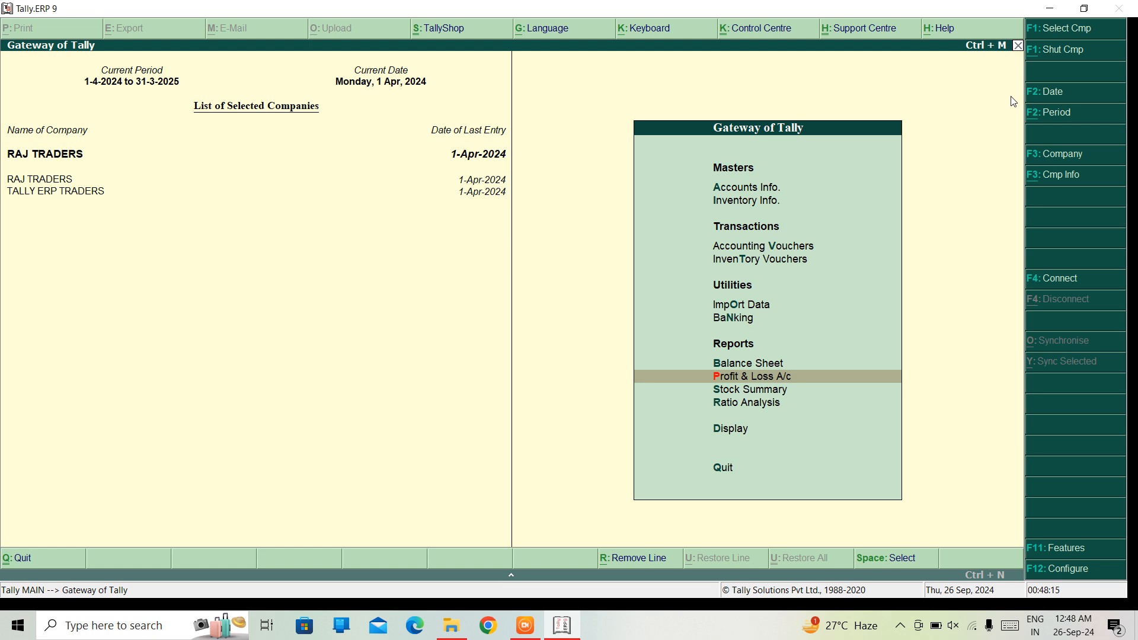
# Start a new sales voucher with reference number 11 and party account AXIS BANK, keeping the default party details
pyautogui.press('Up')
pyautogui.press('Up')
pyautogui.press('Up')
pyautogui.press('Up')
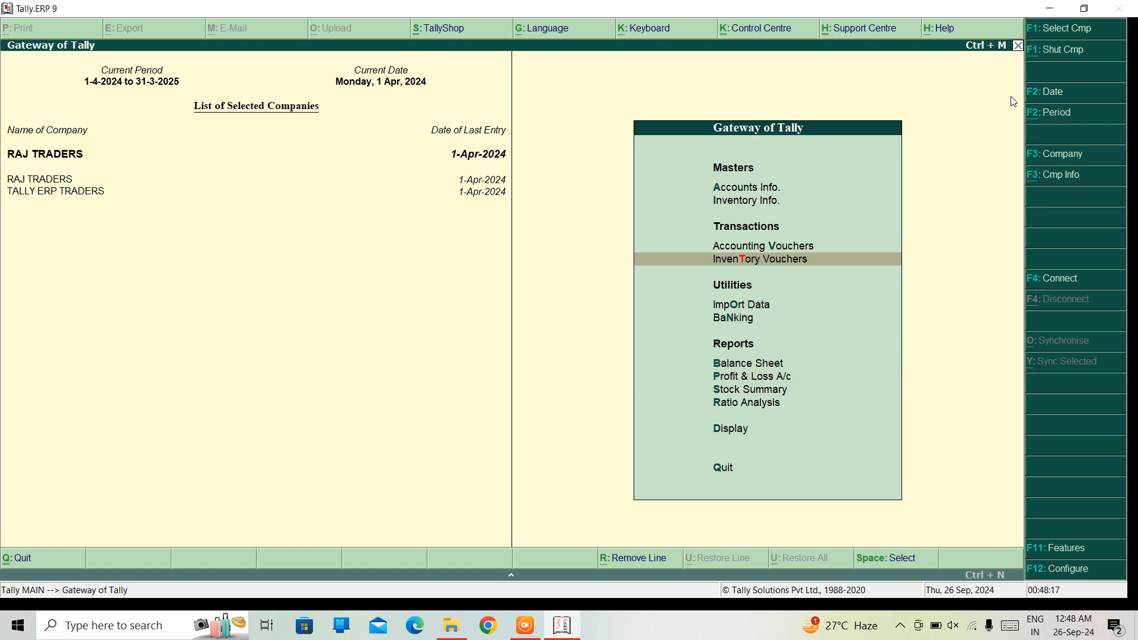
pyautogui.press('Up')
pyautogui.press('Return')
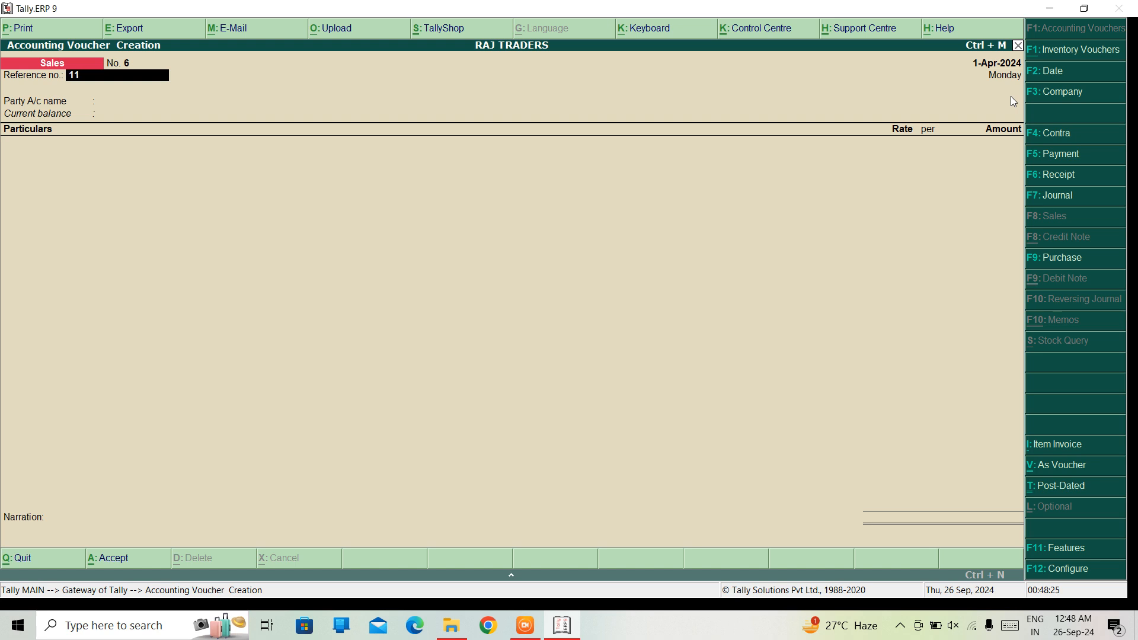
pyautogui.press('Return')
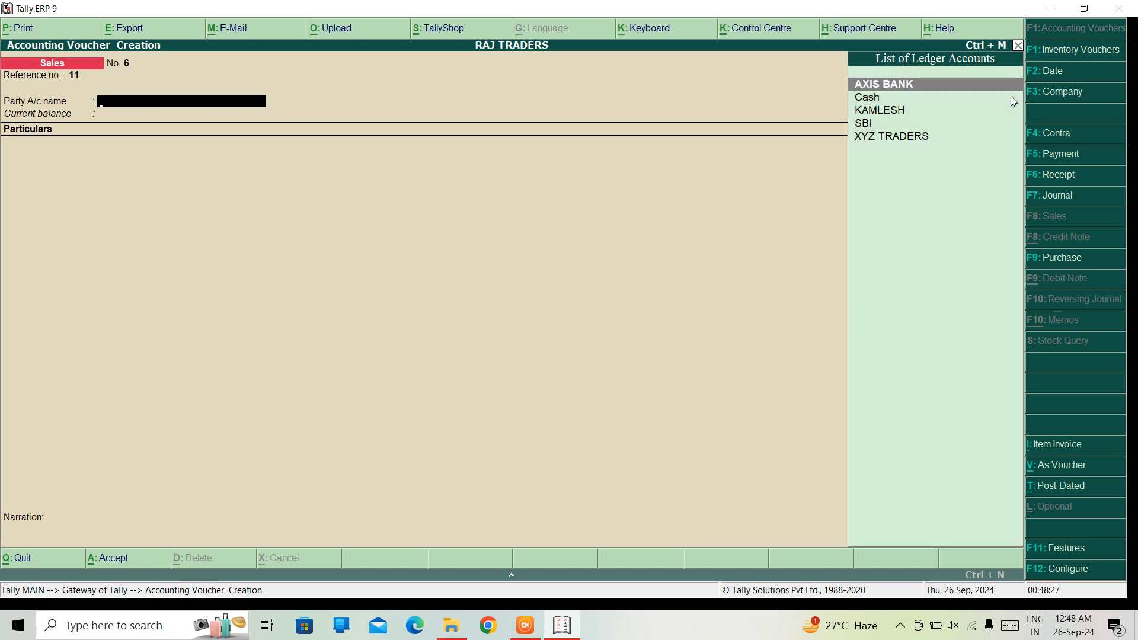
pyautogui.press('Return')
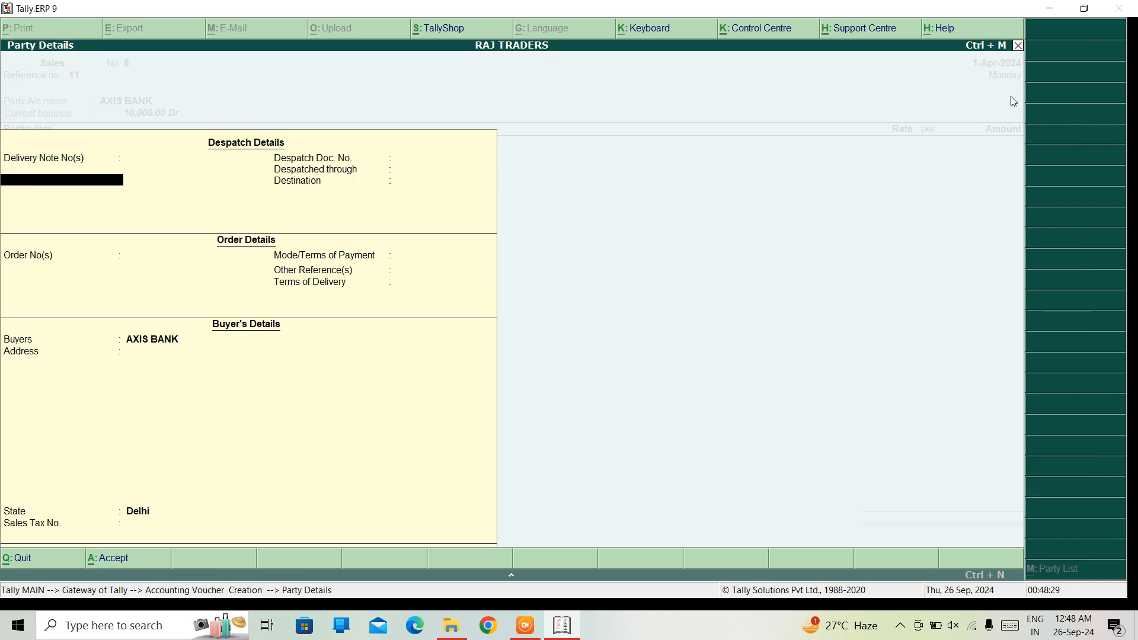
pyautogui.hotkey('ctrl', 'a')
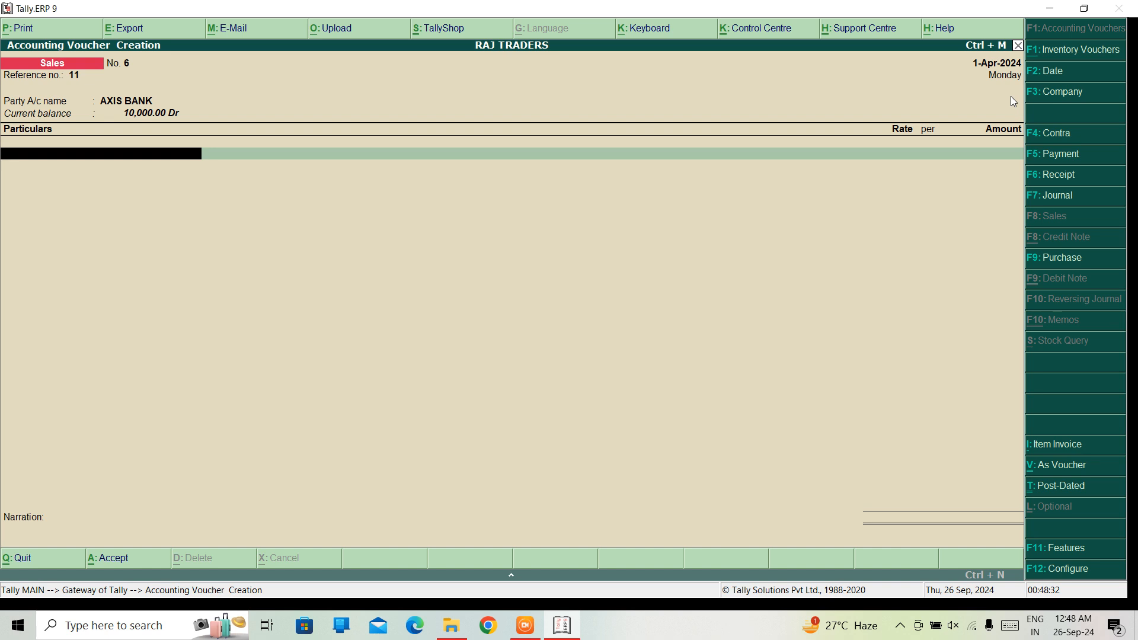
# Add the SALES ledger to the first particulars line with an amount of 15,000
pyautogui.write('Sa')
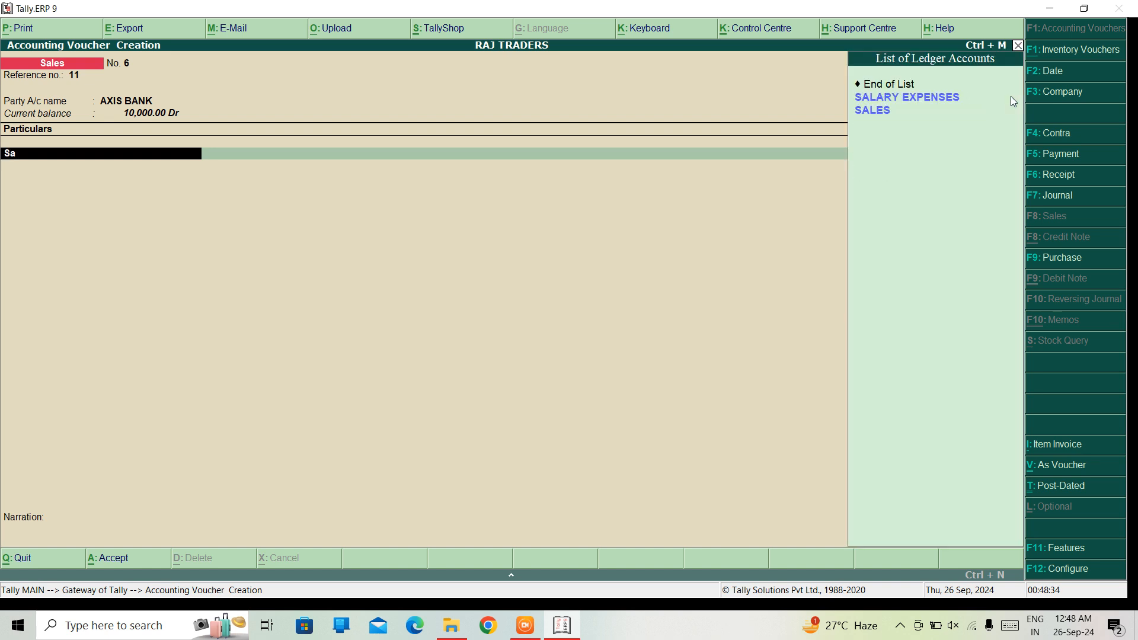
pyautogui.press('Down')
pyautogui.press('Return')
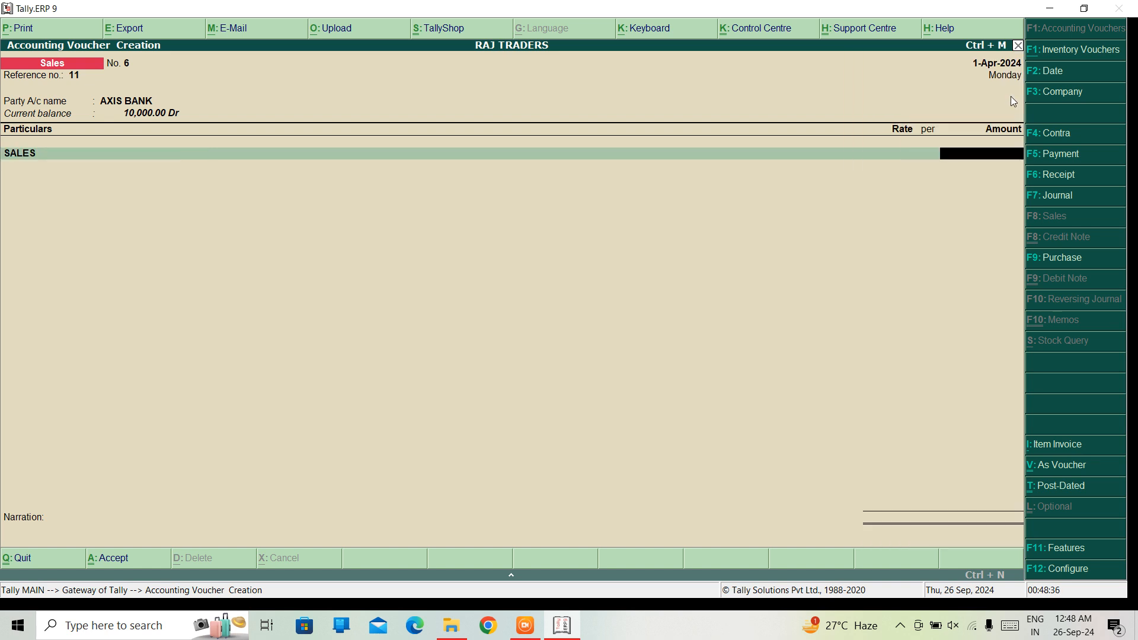
pyautogui.write('15,000')
pyautogui.press('Return')
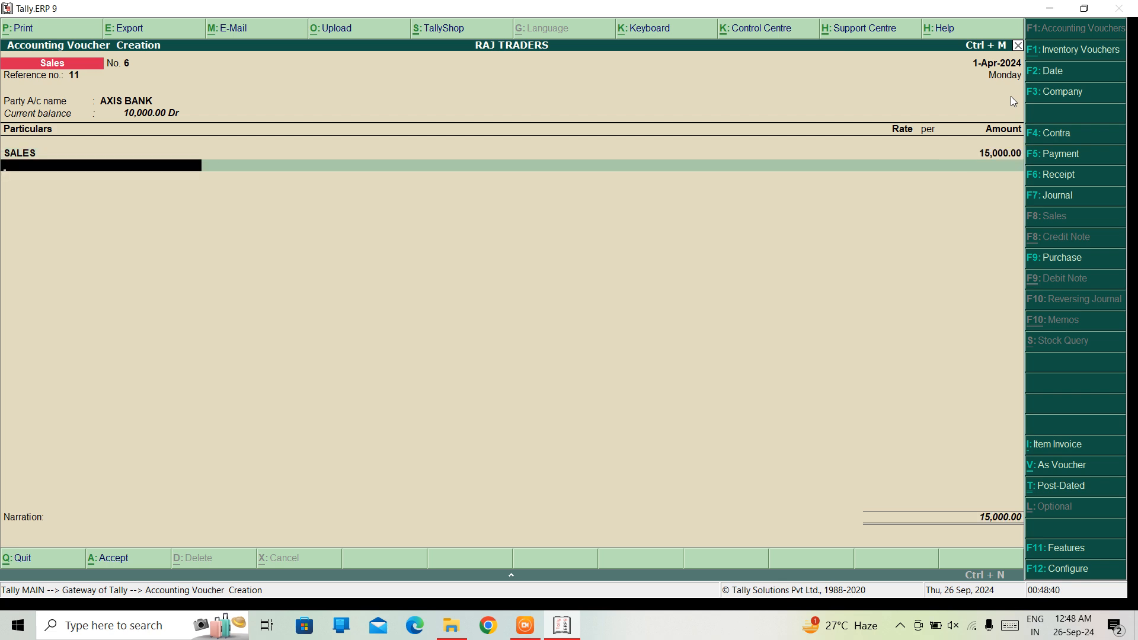
# Finish the particulars without a narration and set the Cheque/DD instrument number to 456, keeping the default instrument date
pyautogui.press('Return')
pyautogui.press('Return')
pyautogui.press('Return')
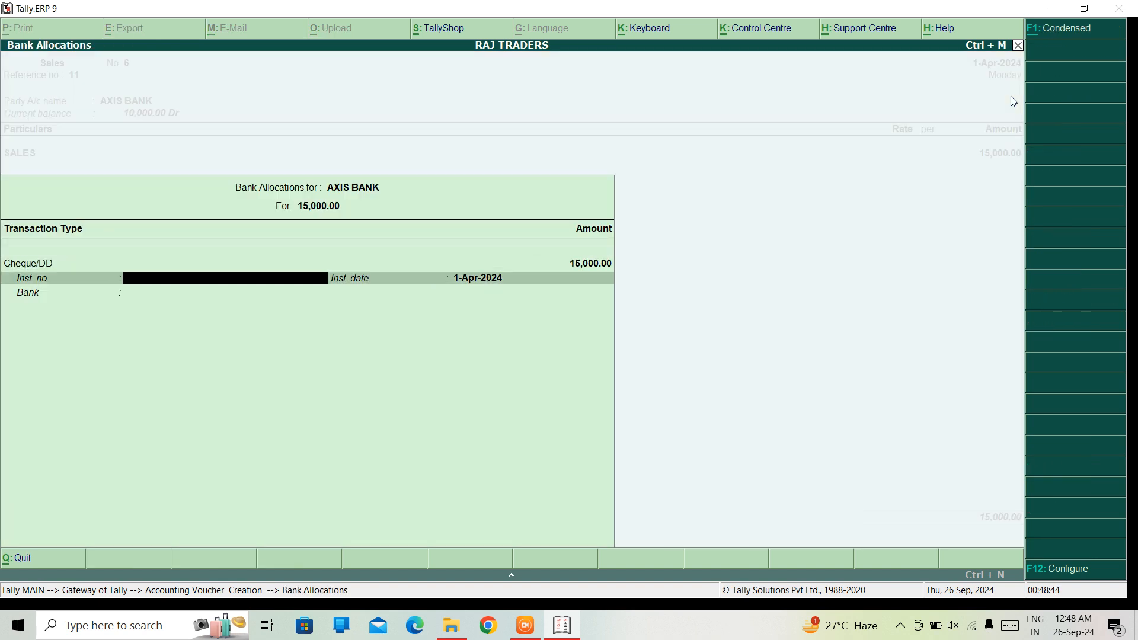
pyautogui.write('456')
pyautogui.press('Return')
pyautogui.press('Return')
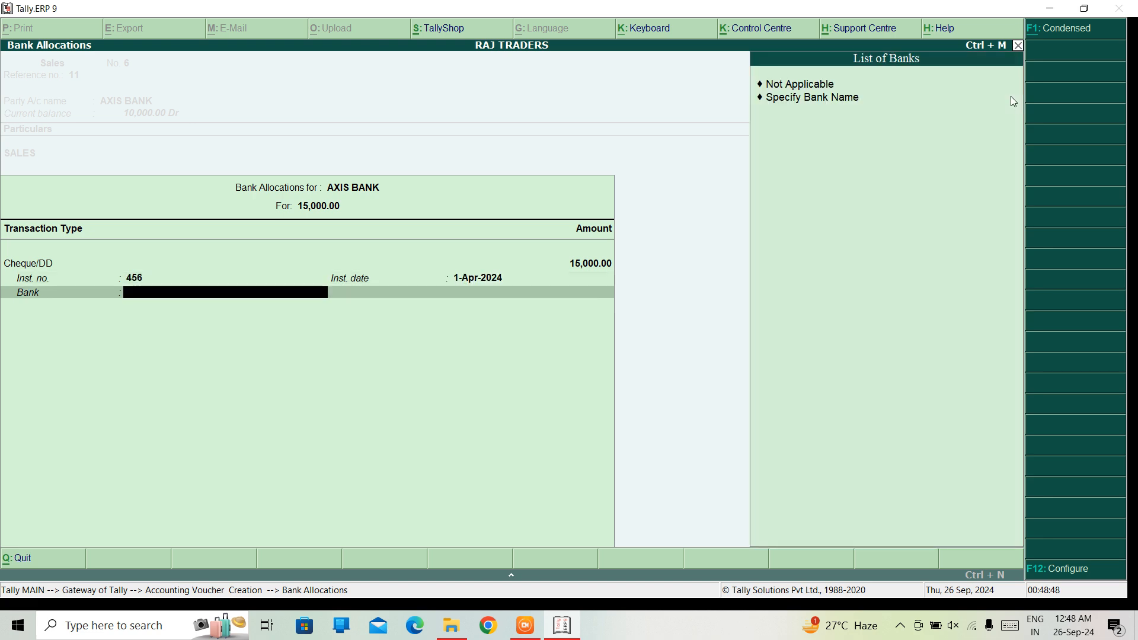
# Specify Axis Bank as the bank name for the cheque allocation and save the voucher, leaving voucher creation
pyautogui.press('Down')
pyautogui.press('Return')
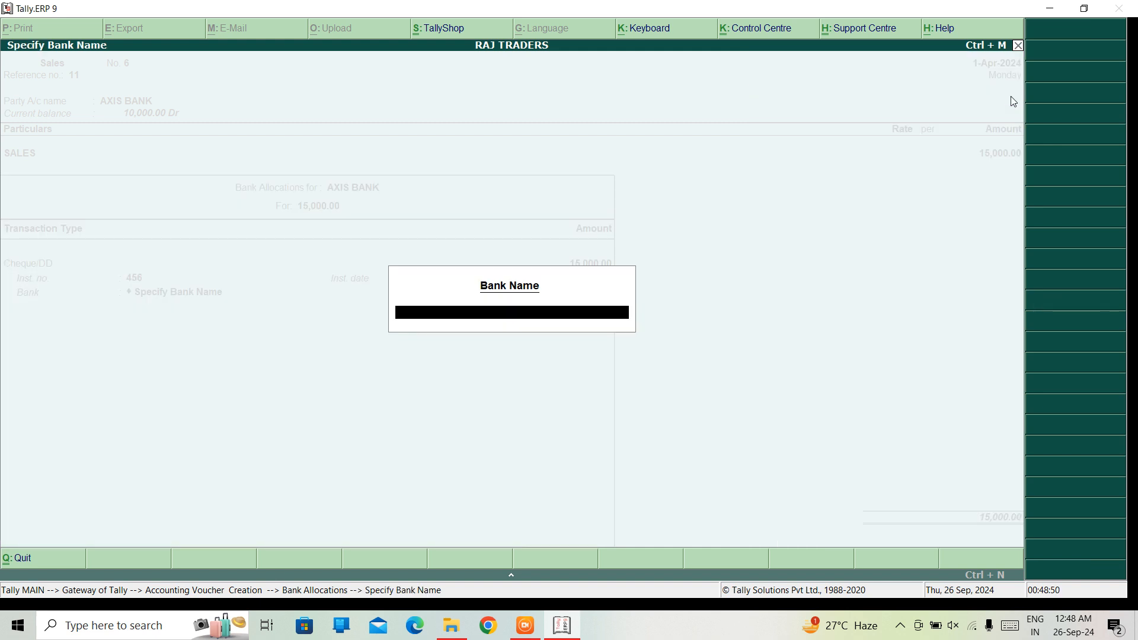
pyautogui.write('Axis Bank')
pyautogui.press('Return')
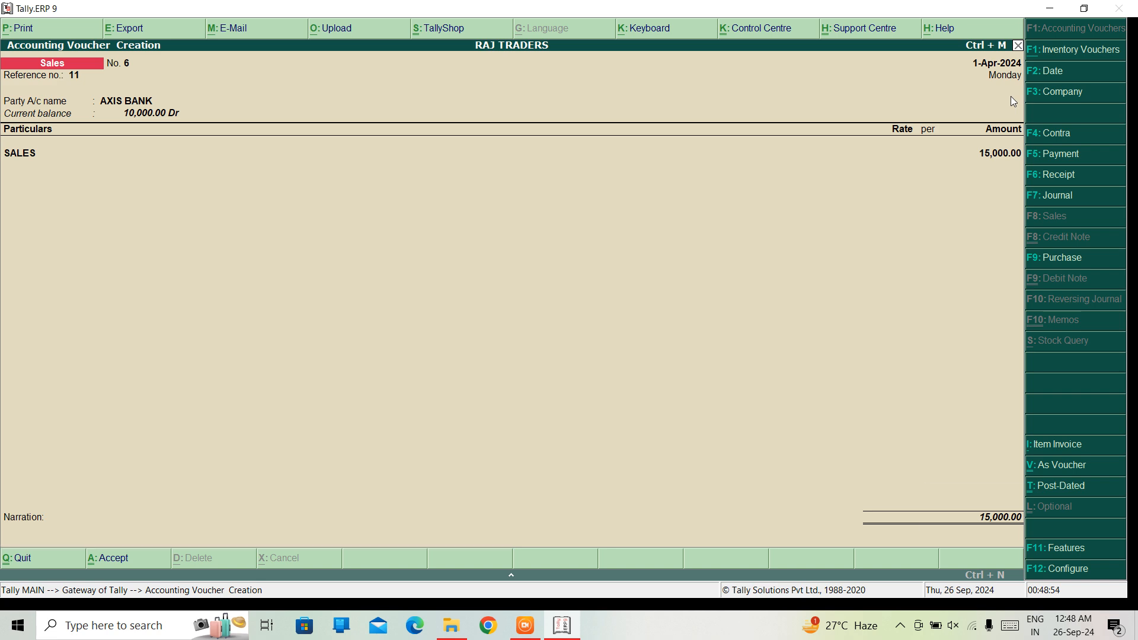
pyautogui.press('Return')
pyautogui.press('Escape')
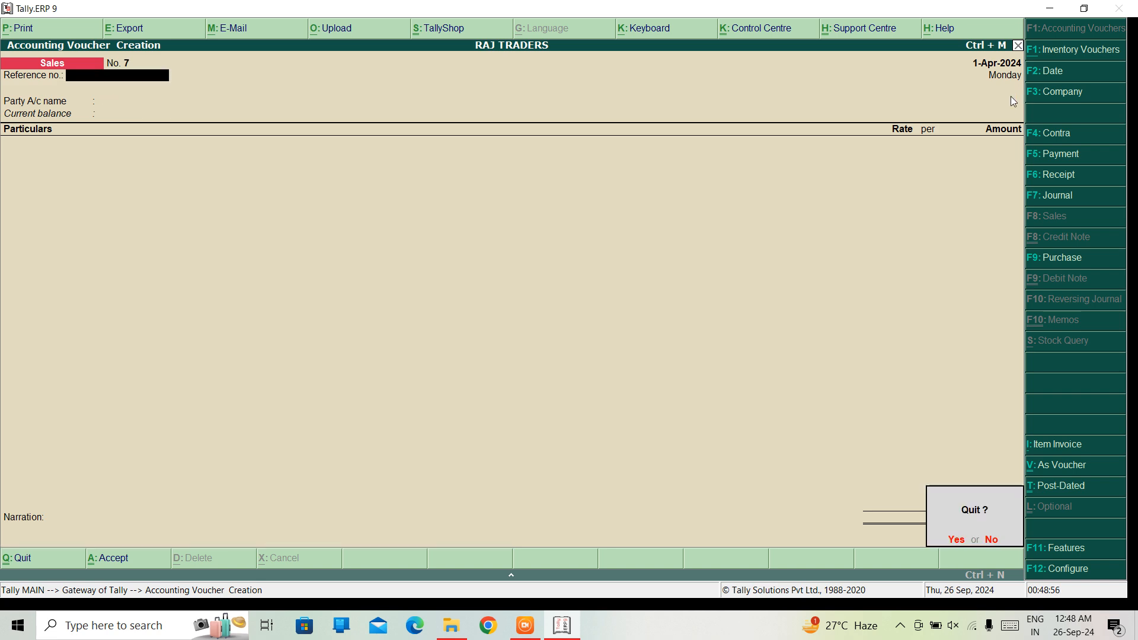
pyautogui.press('Return')
# Open the Profit & Loss A/c to check the Sales Accounts and Closing Stock lines, and leave the report
pyautogui.press('Down')
pyautogui.press('Down')
pyautogui.press('Down')
pyautogui.press('Down')
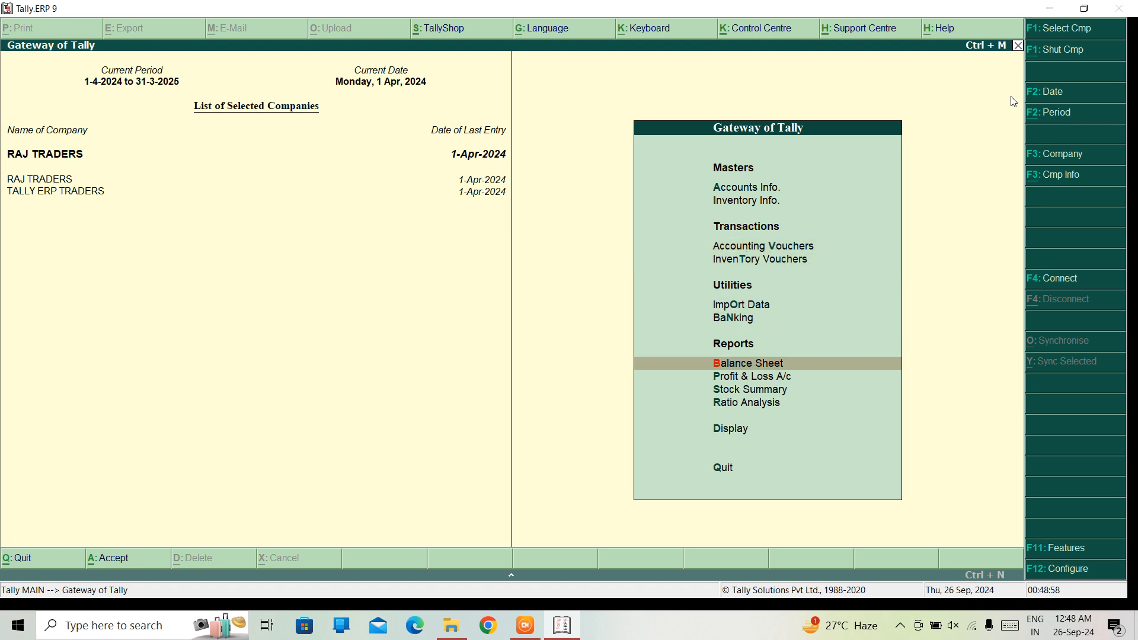
pyautogui.press('Return')
pyautogui.press('Right')
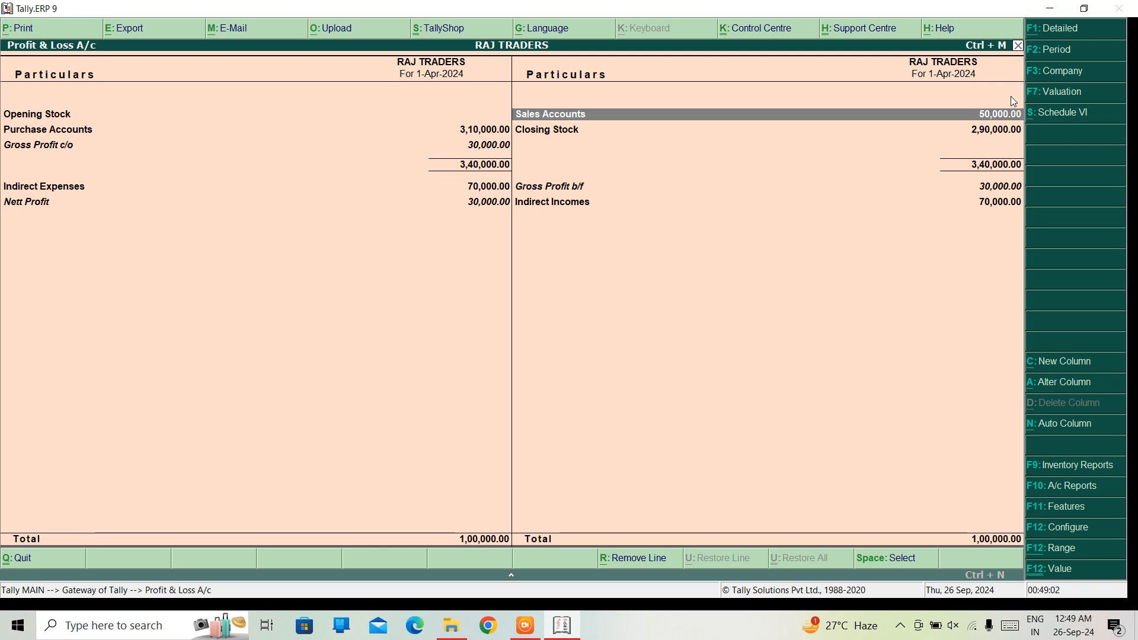
pyautogui.press('Down')
pyautogui.press('Down')
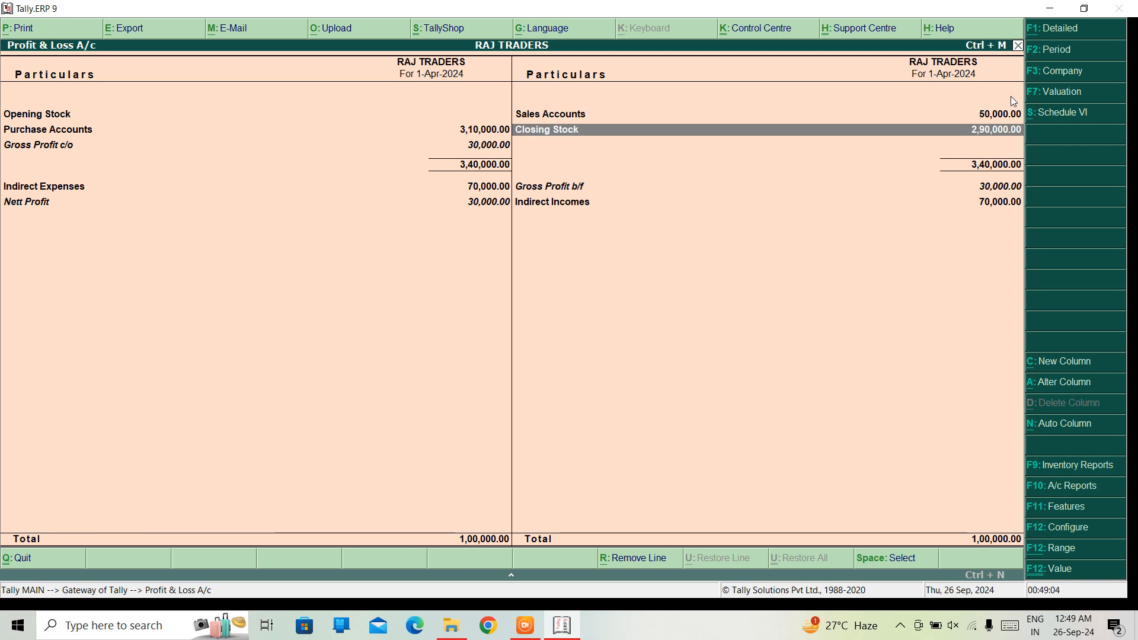
pyautogui.press('Down')
pyautogui.press('Escape')
# Open the Balance Sheet and drill into Current Assets to check the Cash-in-Hand and Bank Accounts balances
pyautogui.press('Up')
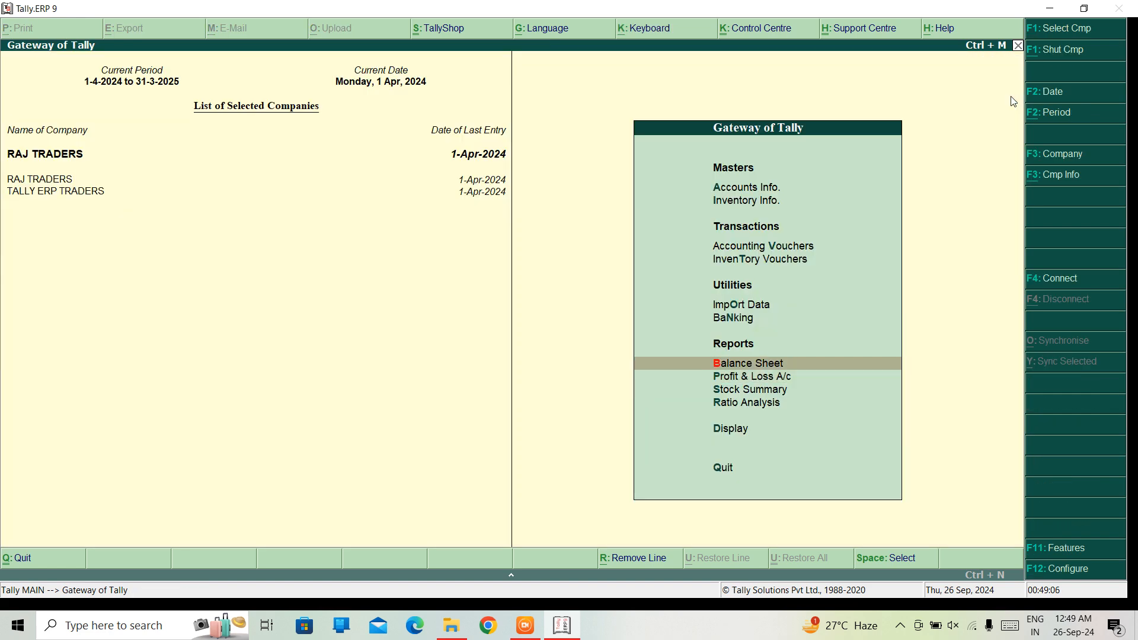
pyautogui.press('Return')
pyautogui.press('Down')
pyautogui.press('Right')
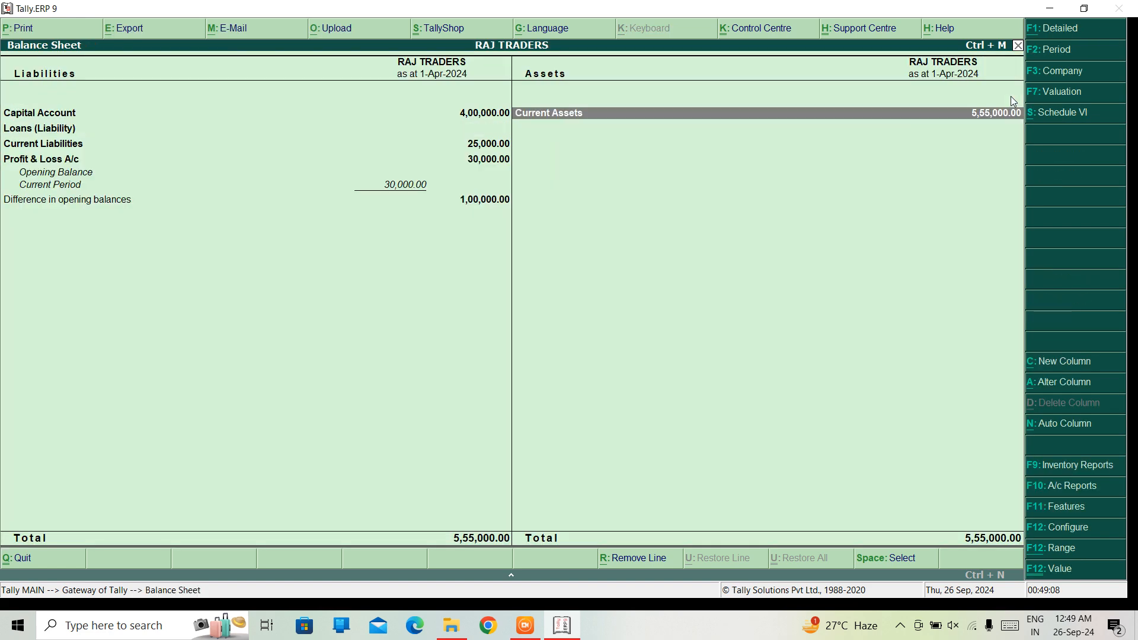
pyautogui.press('Return')
pyautogui.press('Down')
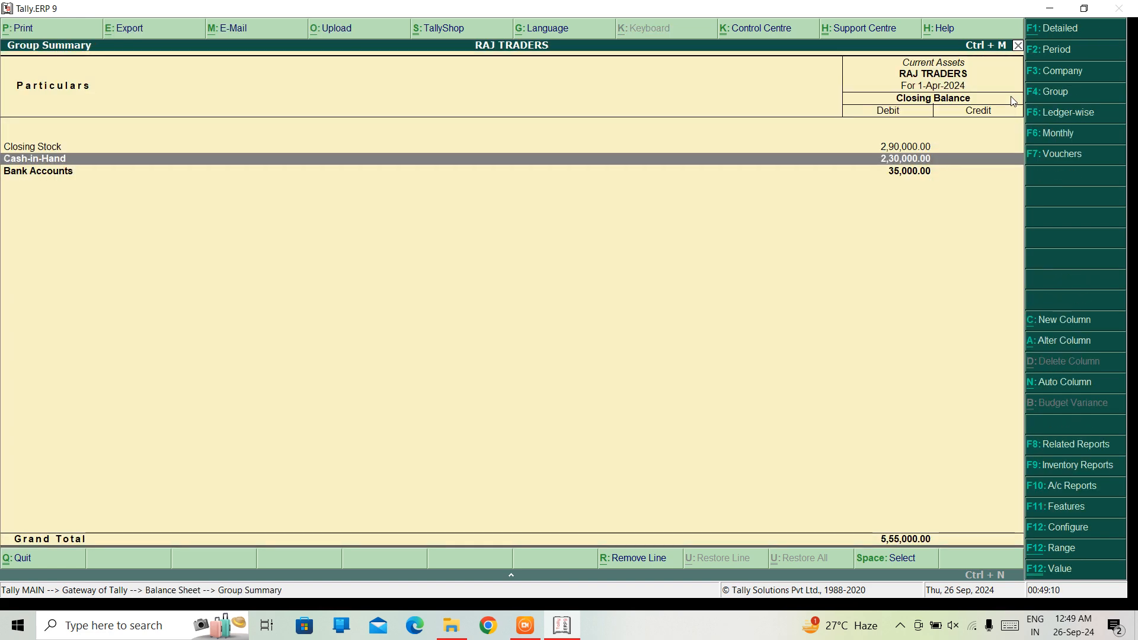
pyautogui.press('Down')
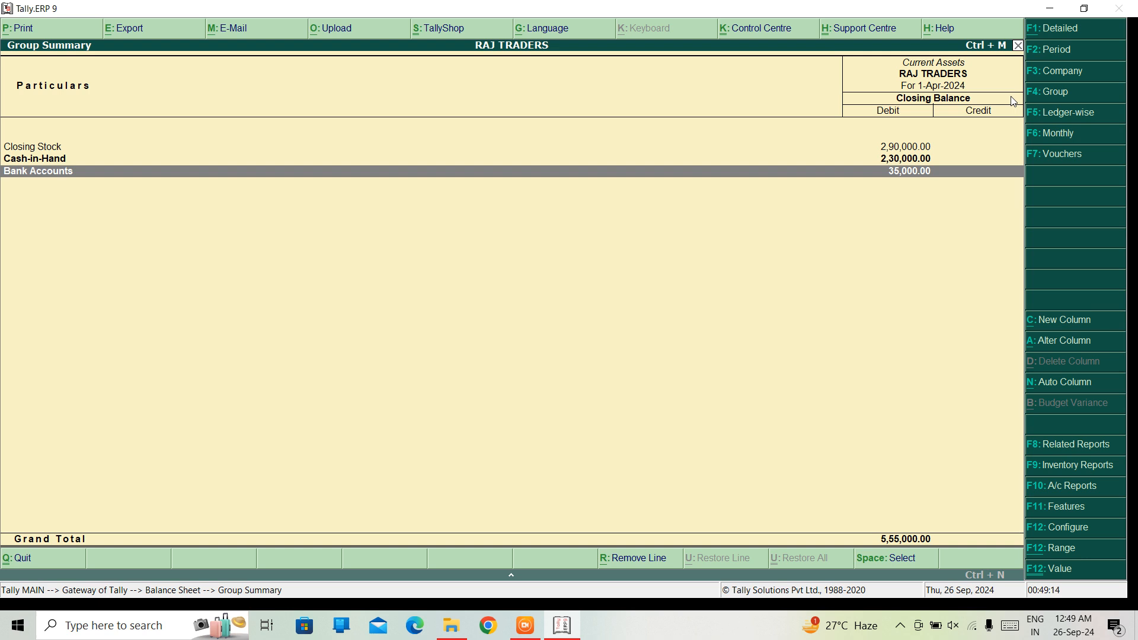
# Examine the April vouchers of the AXIS BANK ledger under Bank Accounts, and return to the Gateway of Tally
pyautogui.press('Return')
pyautogui.press('Return')
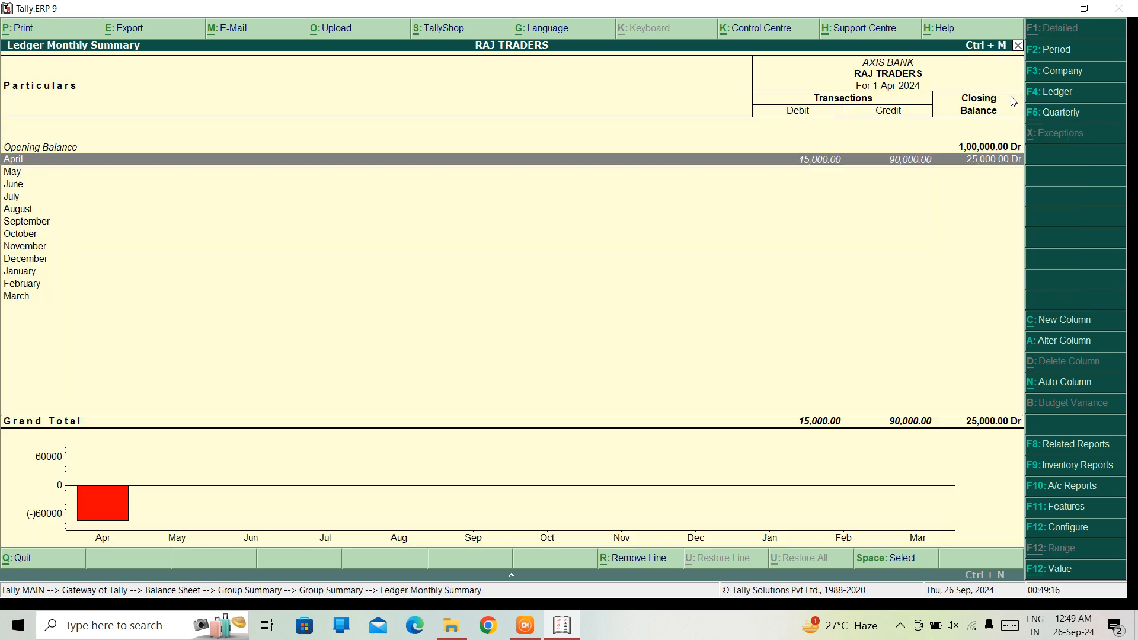
pyautogui.press('Return')
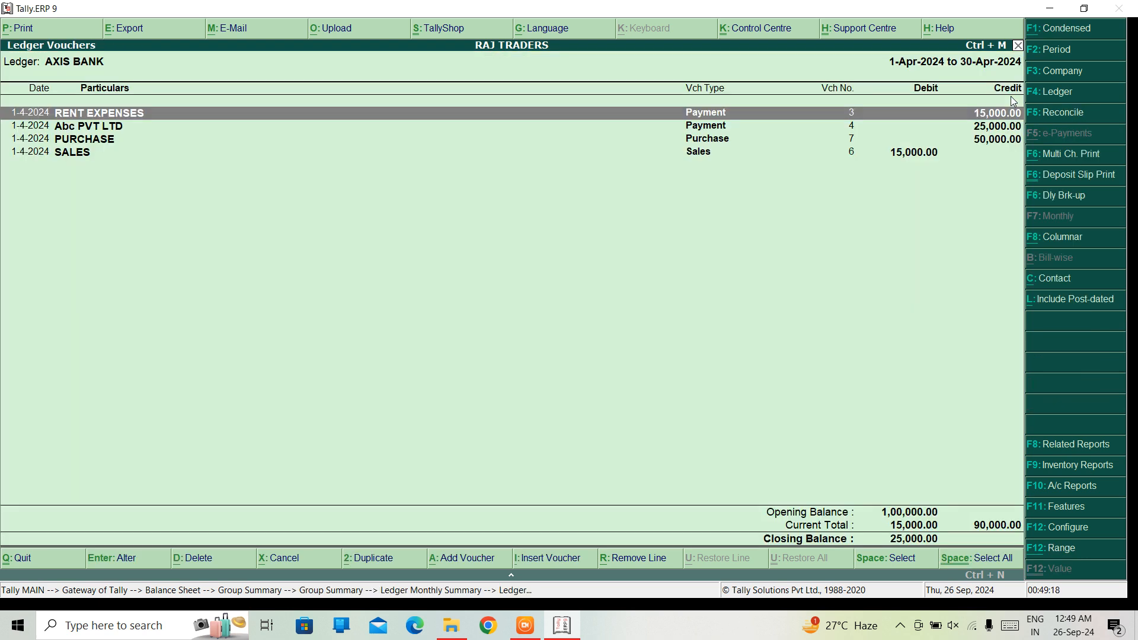
pyautogui.press('Escape')
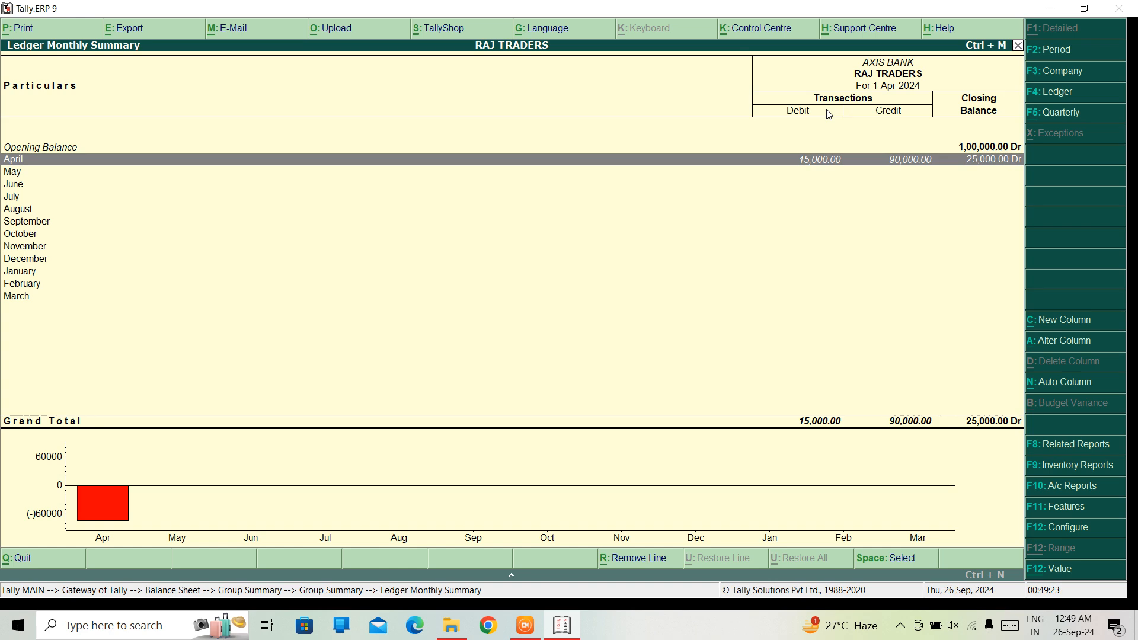
pyautogui.press('Escape')
pyautogui.press('Escape')
pyautogui.press('Escape')
pyautogui.press('Escape')
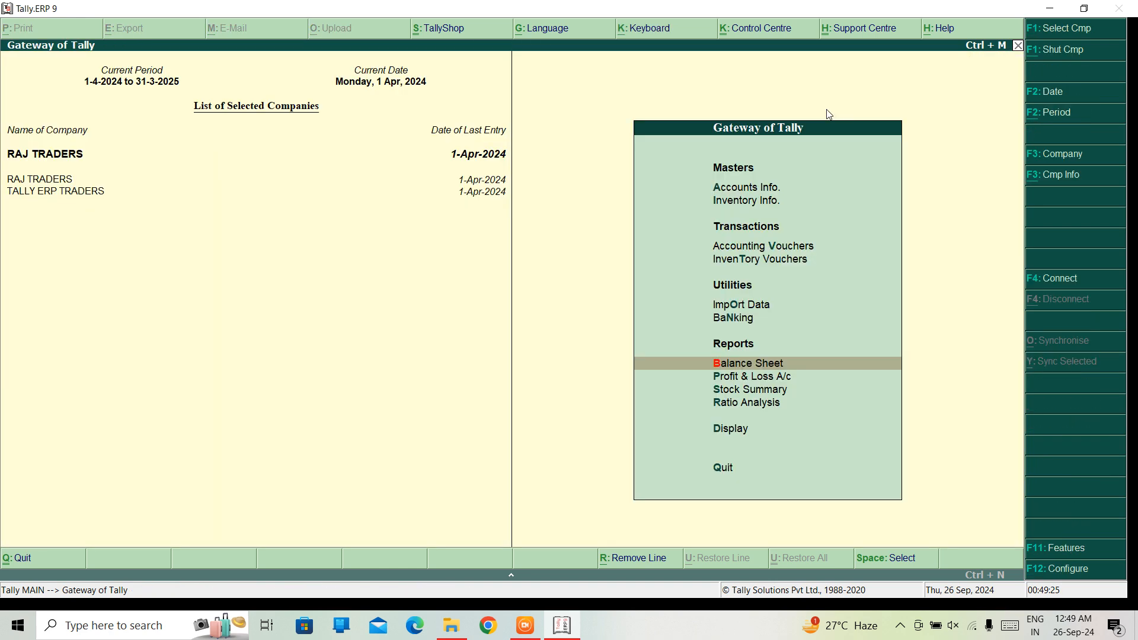
# Start a credit sales voucher with reference number 123 and the individual customer's party account, keeping the default party details
pyautogui.press('Up')
pyautogui.press('Up')
pyautogui.press('Up')
pyautogui.press('Up')
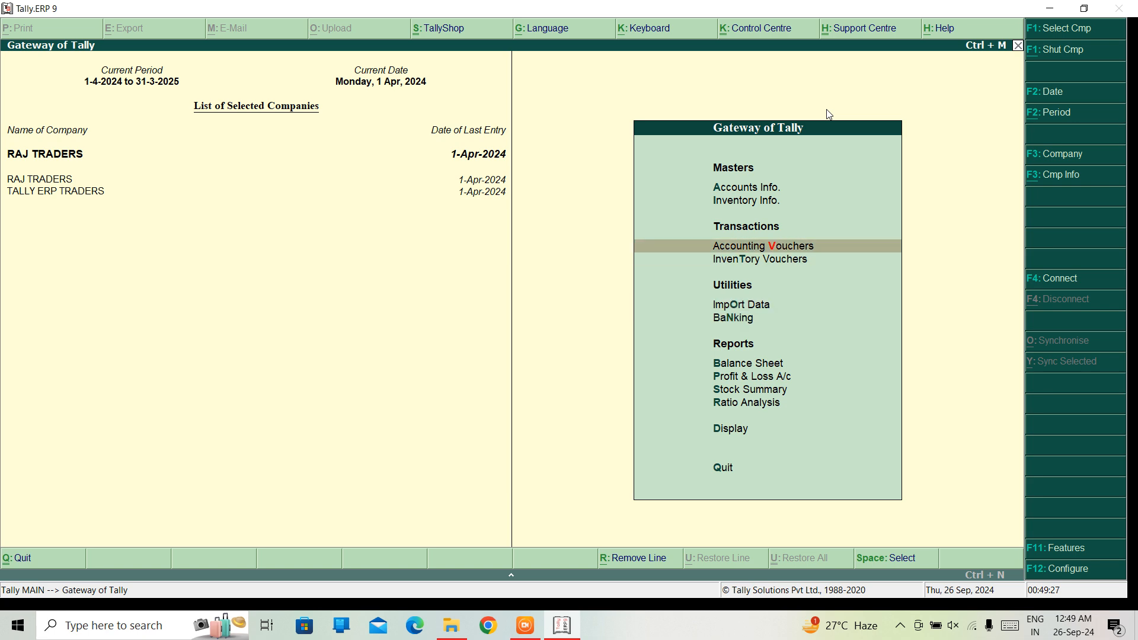
pyautogui.press('Return')
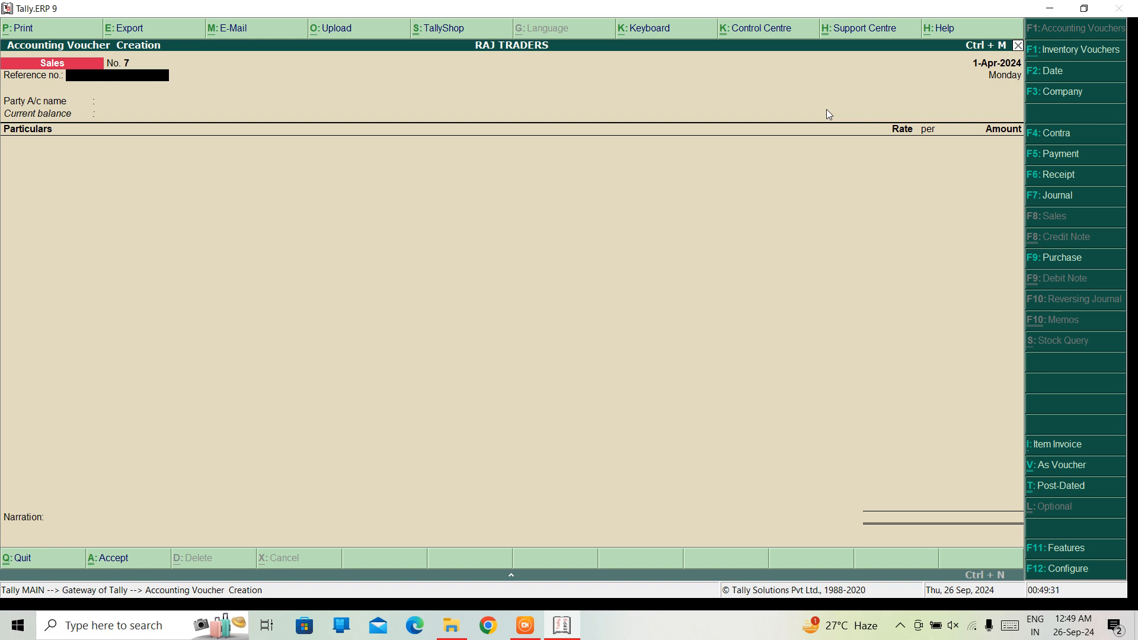
pyautogui.write('123')
pyautogui.press('Return')
pyautogui.press('Down')
pyautogui.press('Down')
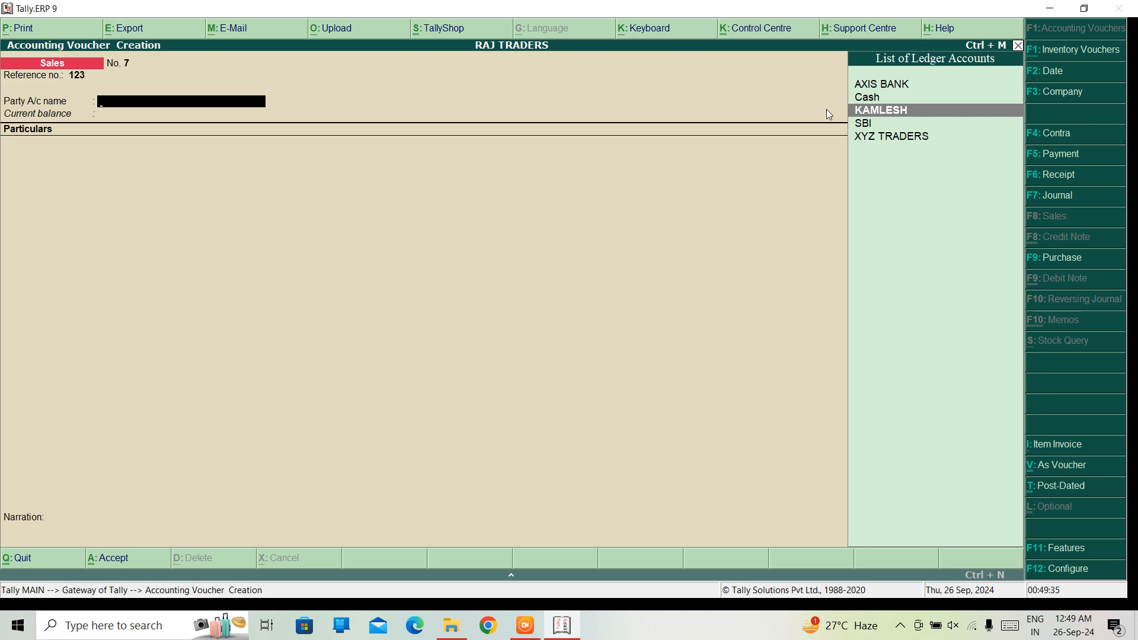
pyautogui.press('Return')
pyautogui.hotkey('ctrl', 'a')
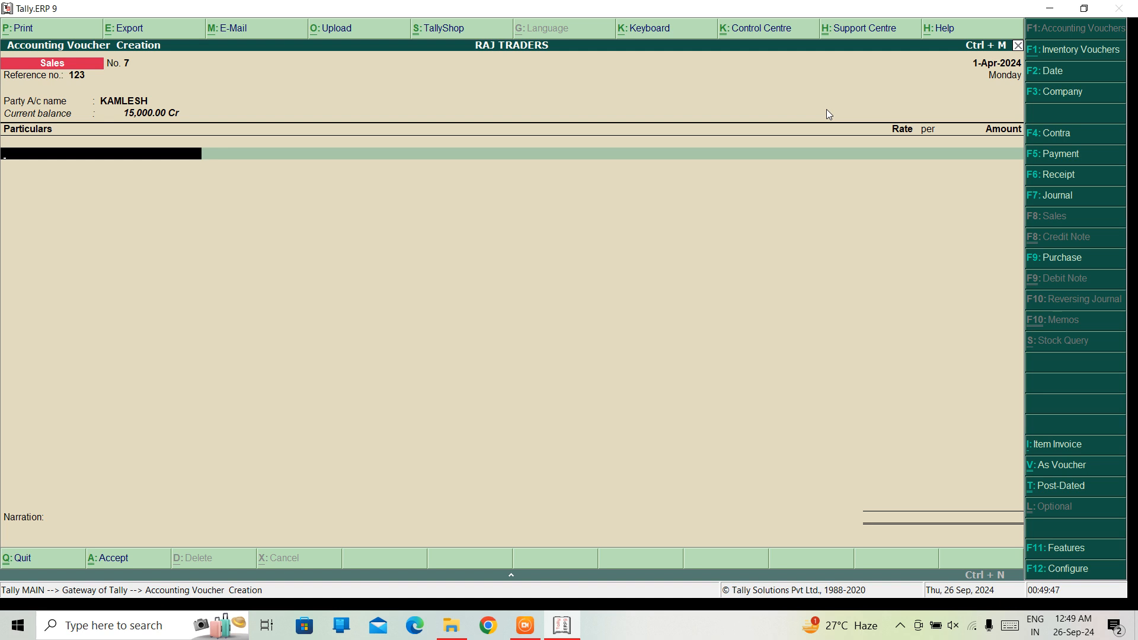
# Add the SALES ledger to the particulars with an amount of 20,000 and finish the particulars list
pyautogui.write('Sa')
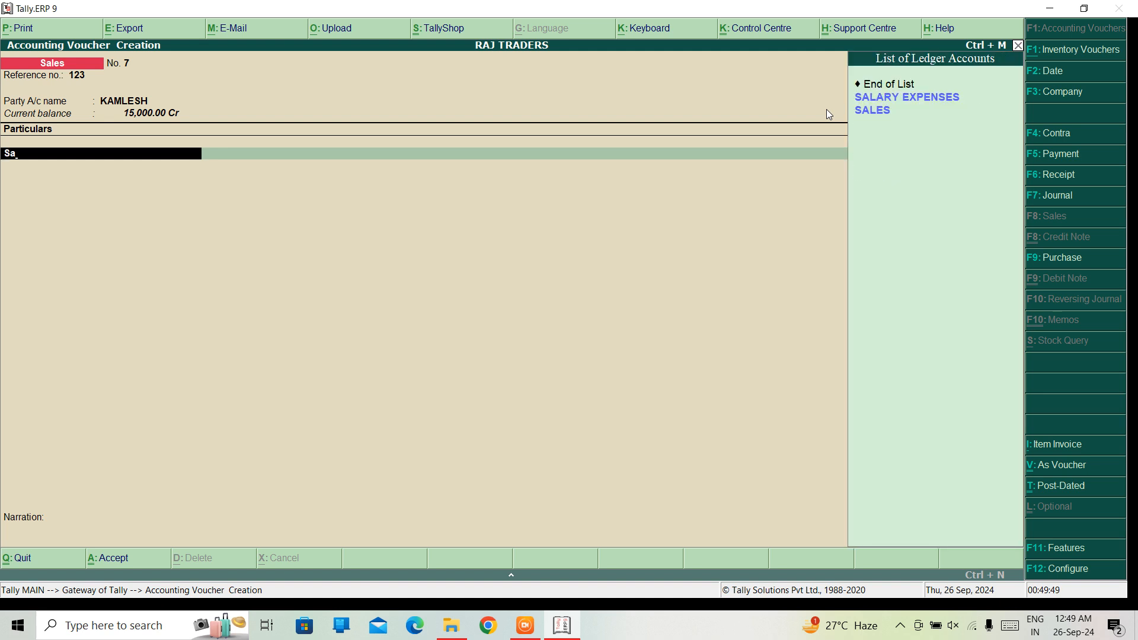
pyautogui.press('Down')
pyautogui.press('Down')
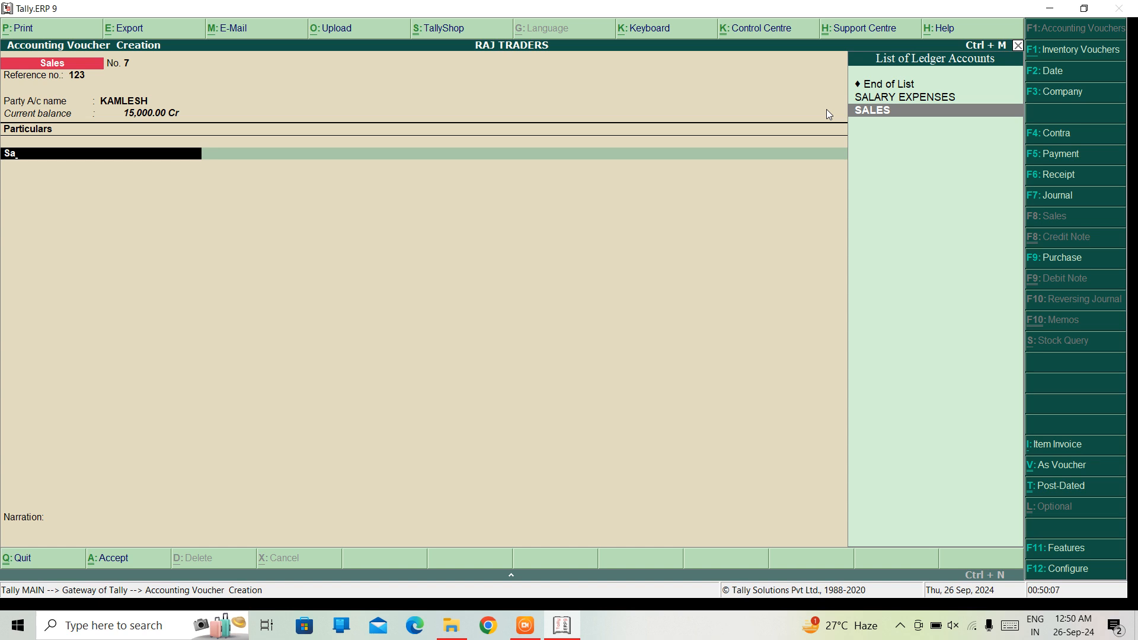
pyautogui.press('Return')
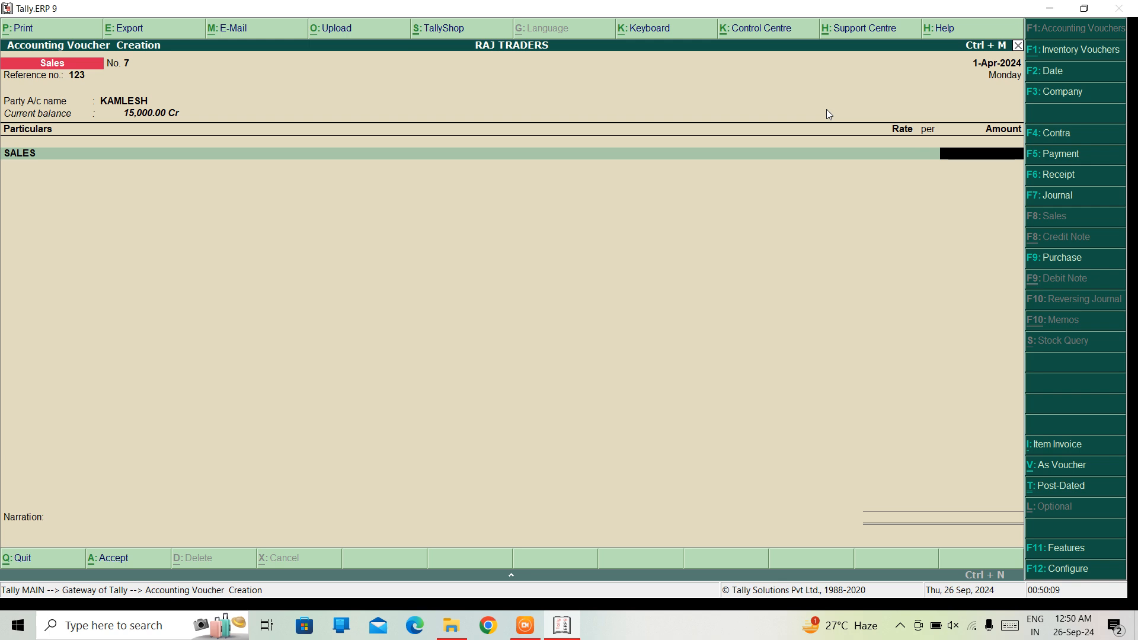
pyautogui.write('20000')
pyautogui.press('Return')
# Save the credit sales voucher without a narration and leave voucher creation
pyautogui.press('Return')
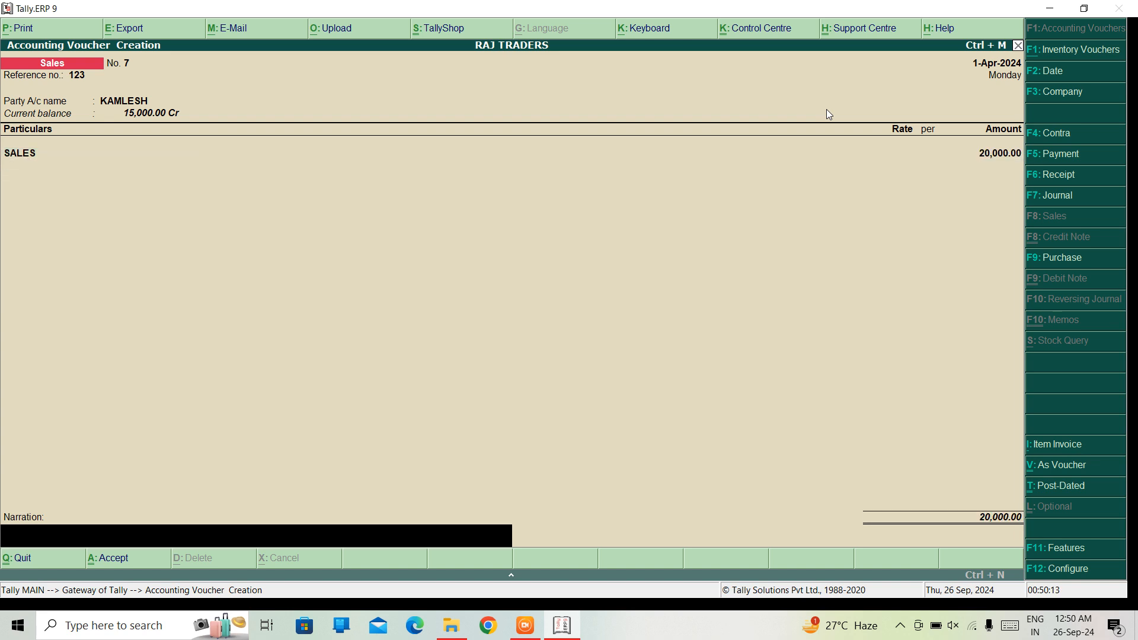
pyautogui.press('Return')
pyautogui.press('Return')
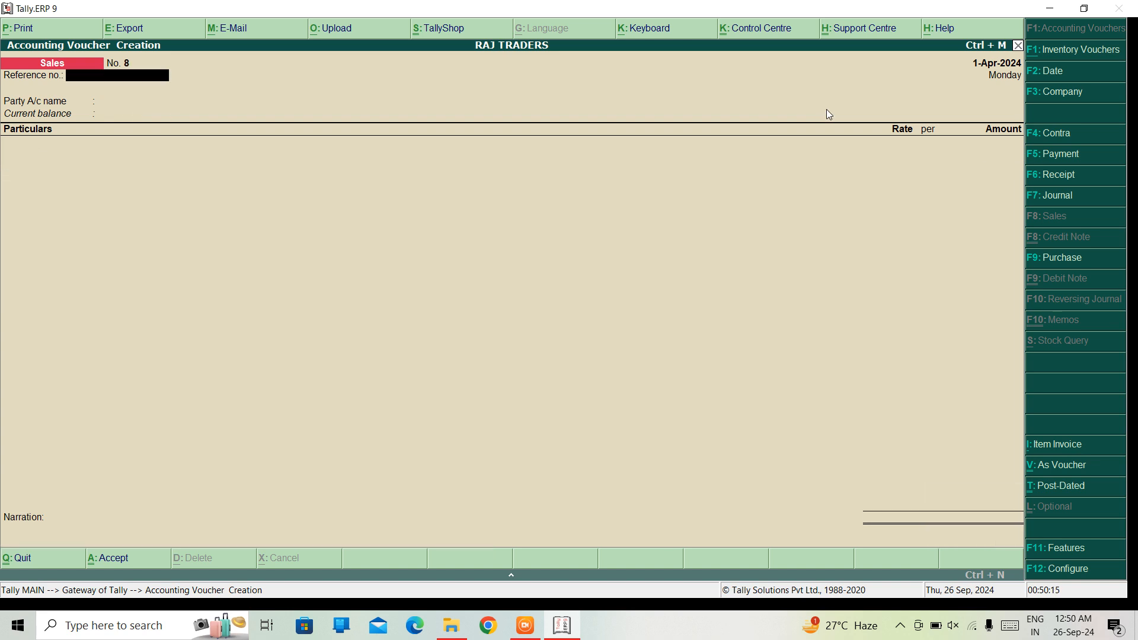
pyautogui.press('Escape')
# Open the Balance Sheet, drill into Current Assets to check the cash and bank balances, and return to the Gateway of Tally
pyautogui.press('Return')
pyautogui.press('Down')
pyautogui.press('Down')
pyautogui.press('Down')
pyautogui.press('Down')
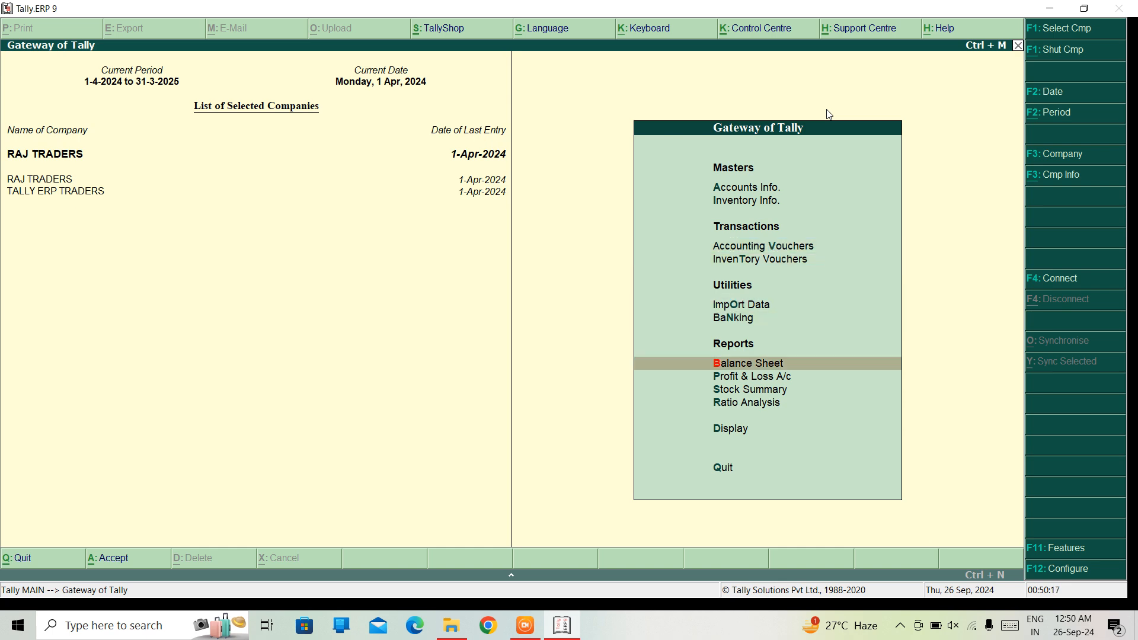
pyautogui.press('Return')
pyautogui.press('Right')
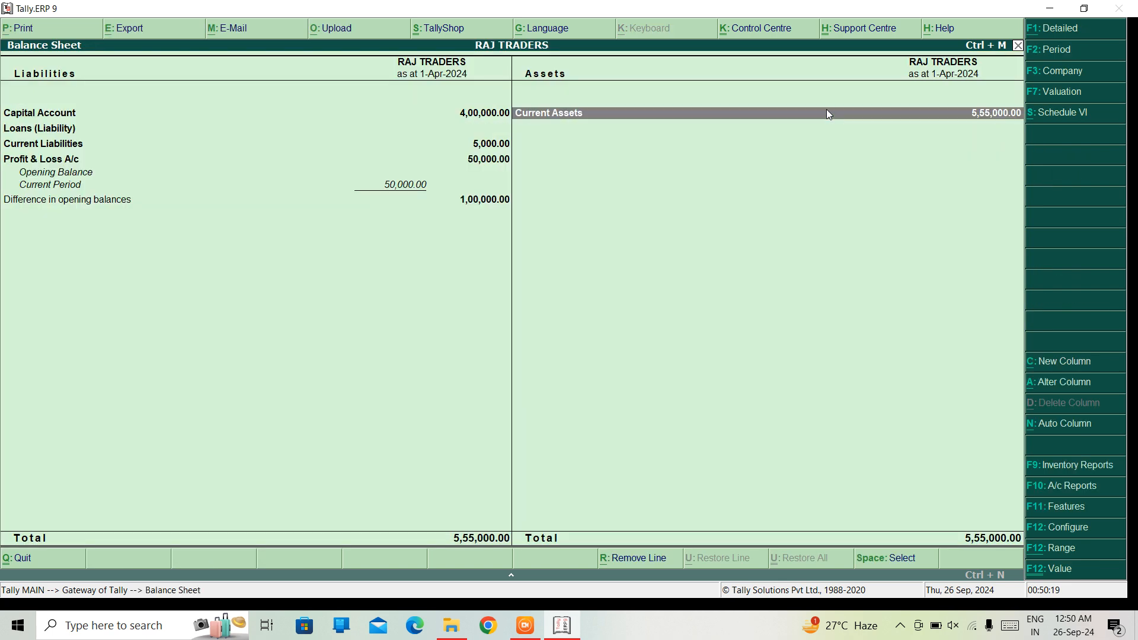
pyautogui.press('Return')
pyautogui.press('Down')
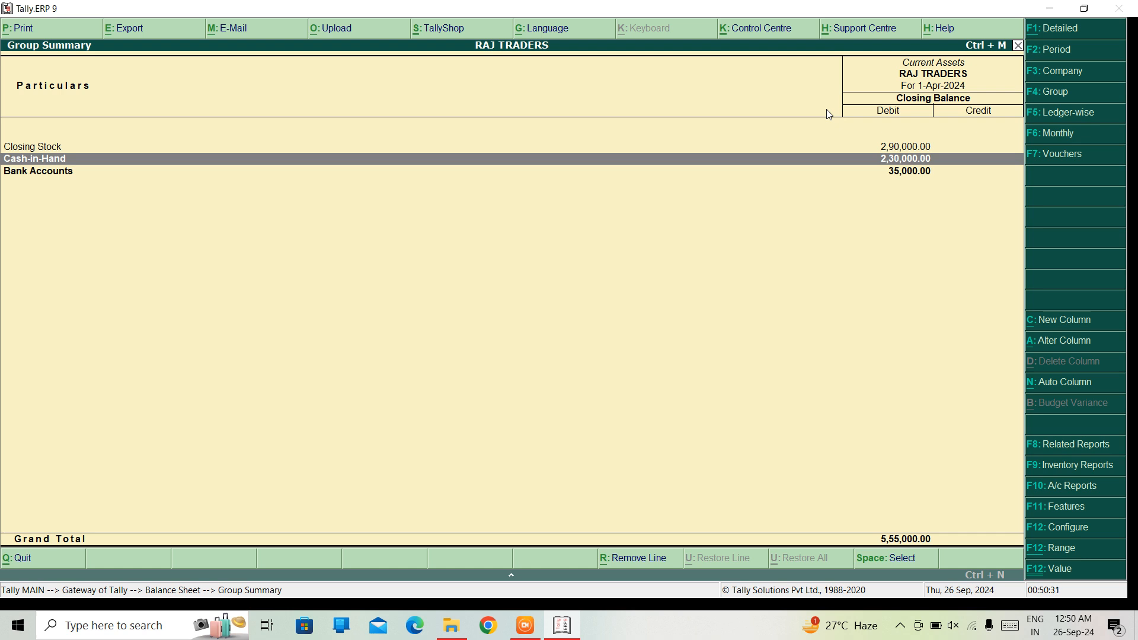
pyautogui.press('Escape')
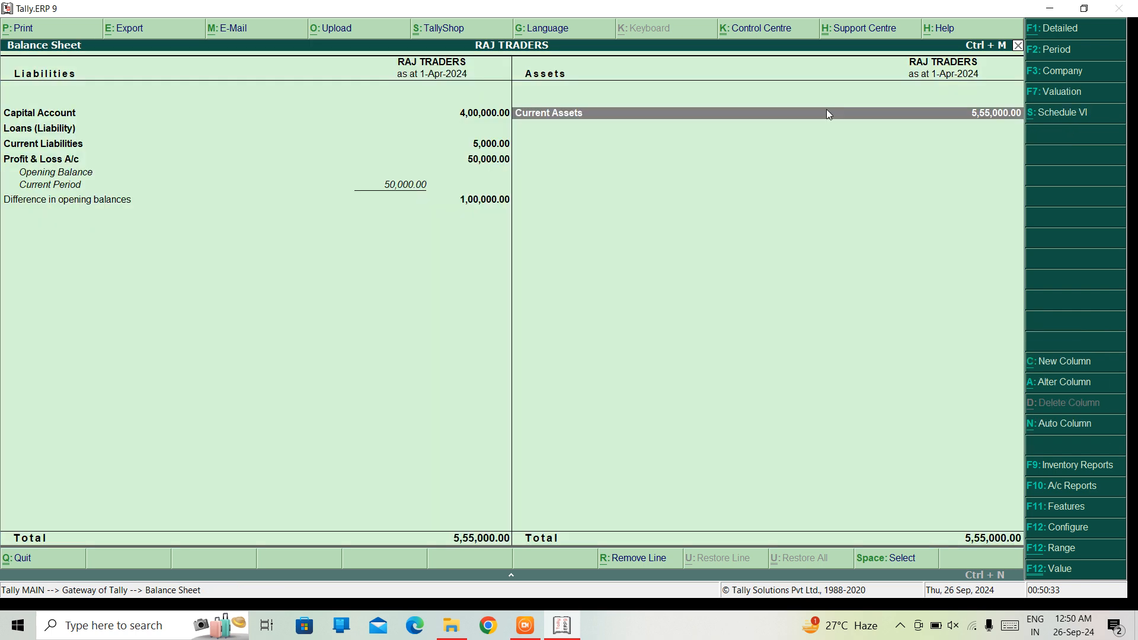
pyautogui.press('Escape')
# Open the Profit & Loss A/c and drill through Sales Accounts to the April vouchers of the SALES ledger
pyautogui.press('Down')
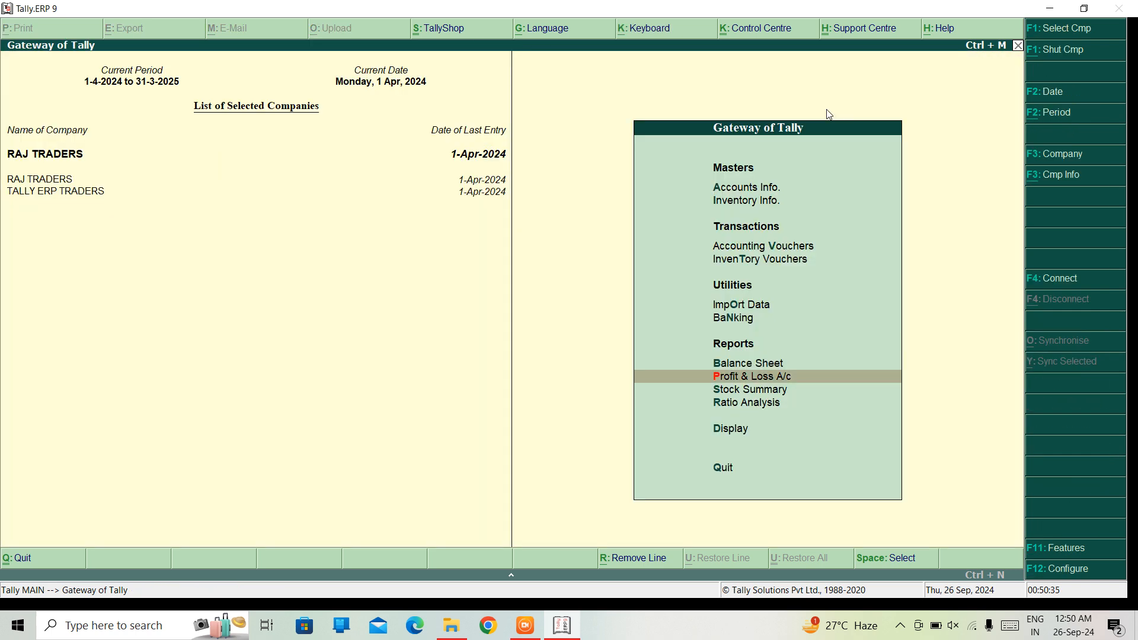
pyautogui.press('Return')
pyautogui.click(829, 114)
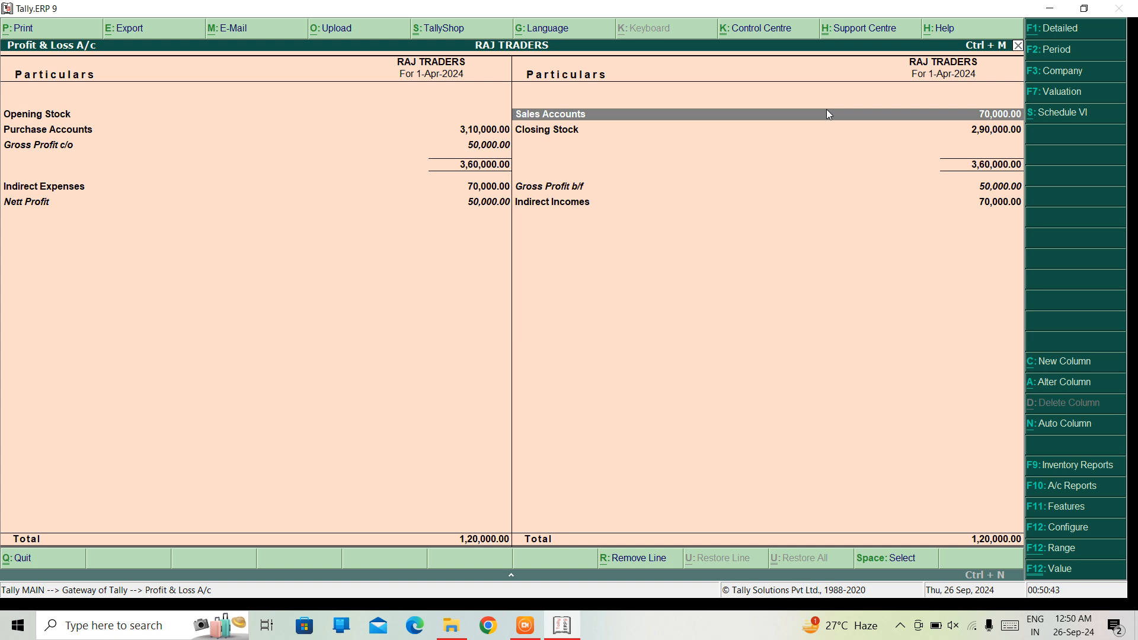
pyautogui.press('Return')
pyautogui.press('Down')
pyautogui.press('Down')
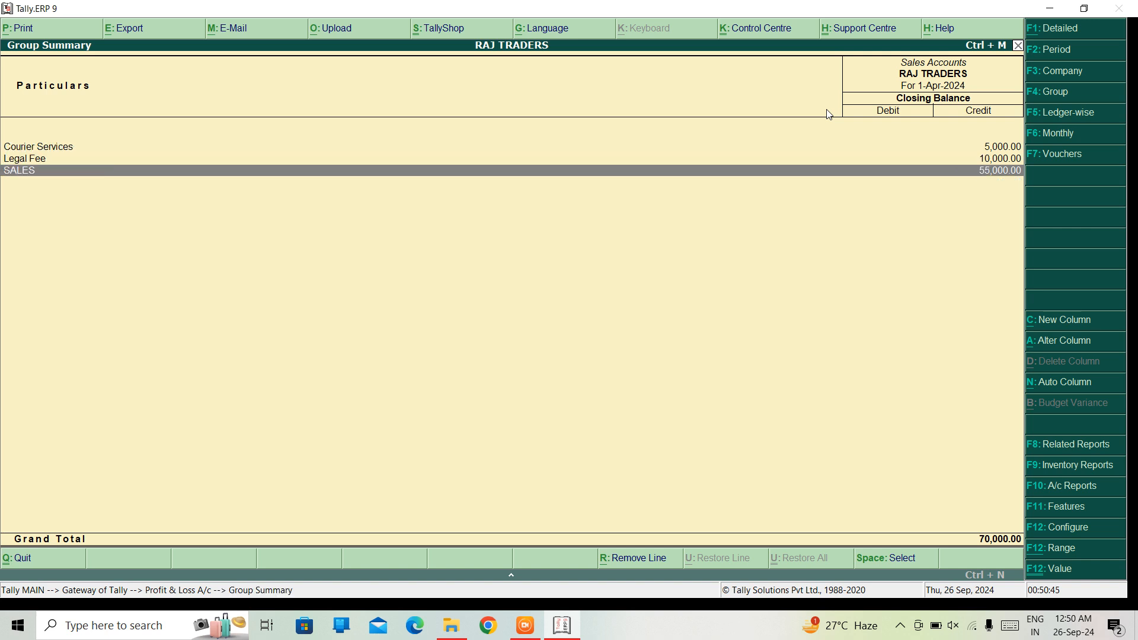
pyautogui.press('Return')
pyautogui.press('Return')
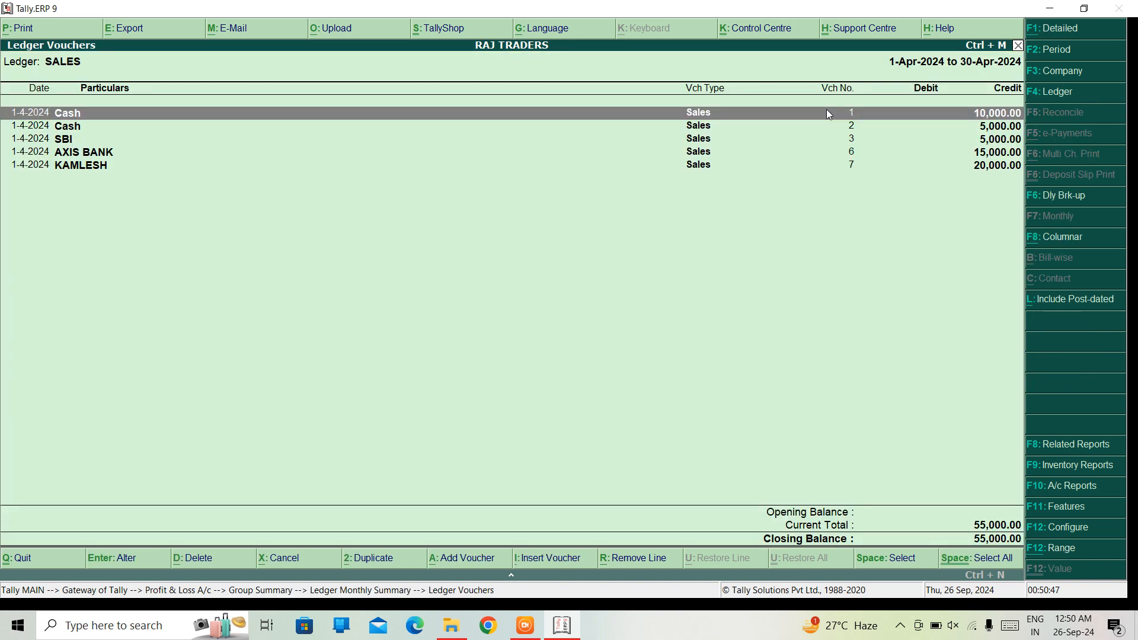
# Examine the cash, bank and credit sales entries in the SALES ledger vouchers, and return to the Gateway of Tally
pyautogui.press('Down')
pyautogui.press('Down')
pyautogui.press('Down')
pyautogui.press('Down')
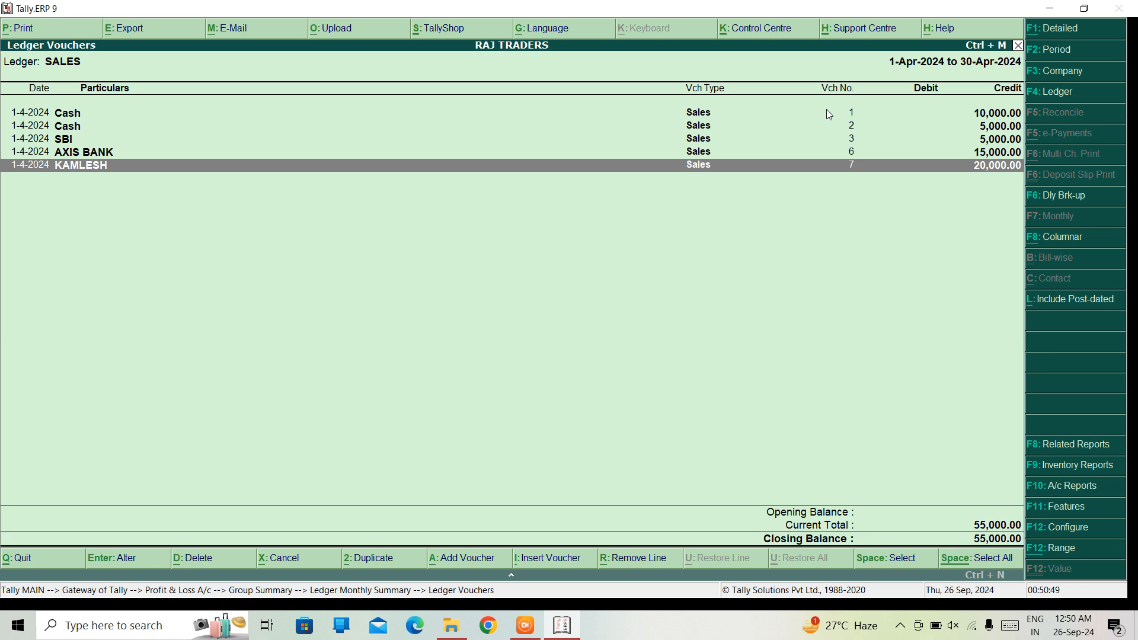
pyautogui.press('Up')
pyautogui.press('Up')
pyautogui.press('Up')
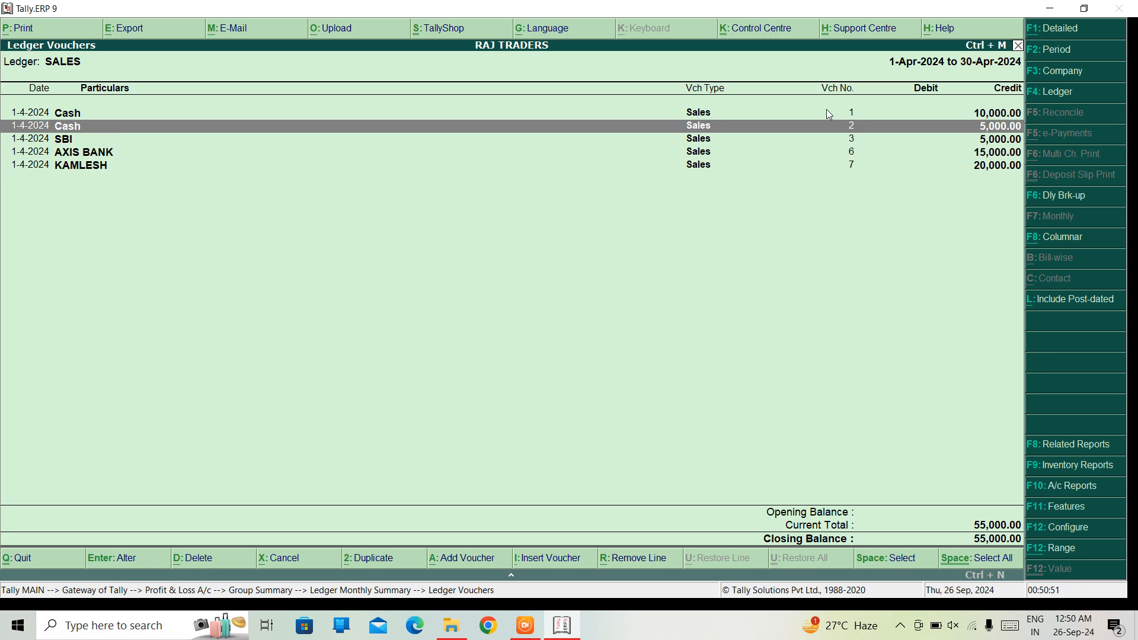
pyautogui.press('Escape')
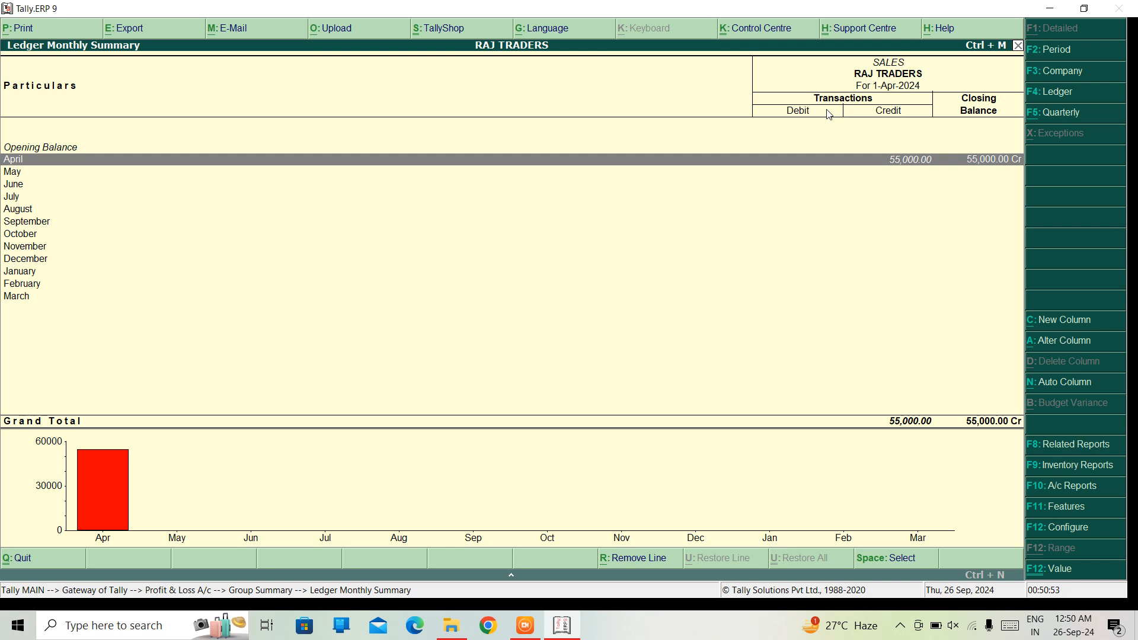
pyautogui.press('Escape')
pyautogui.press('Escape')
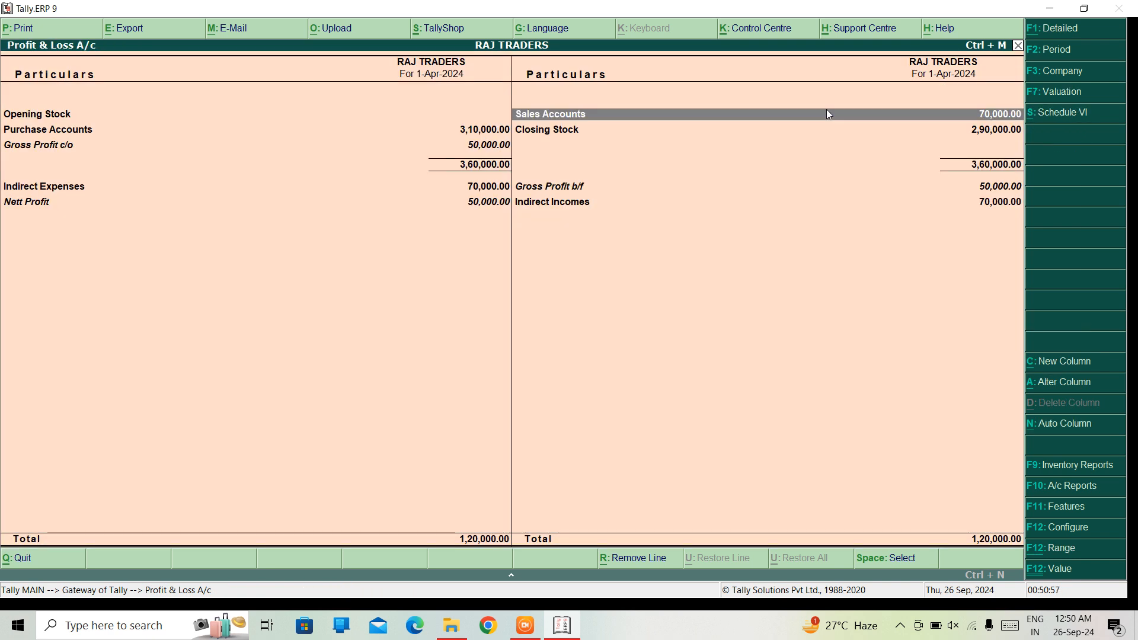
pyautogui.press('Escape')
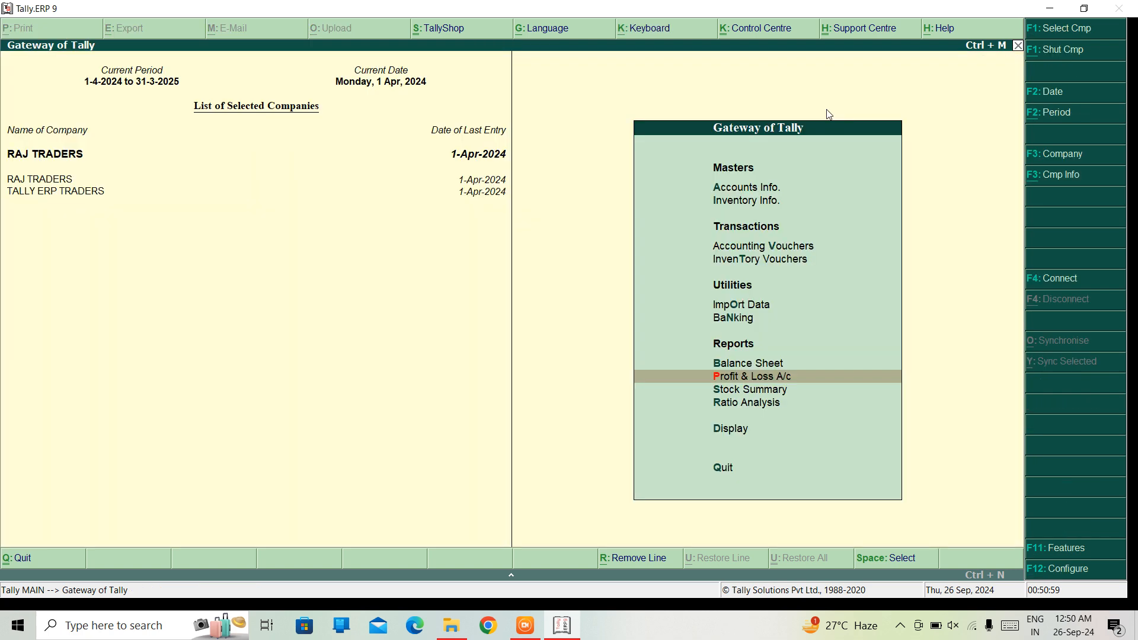
pyautogui.press('Up')
pyautogui.press('Up')
pyautogui.press('Up')
pyautogui.press('Up')
pyautogui.press('Up')
pyautogui.press('Return')
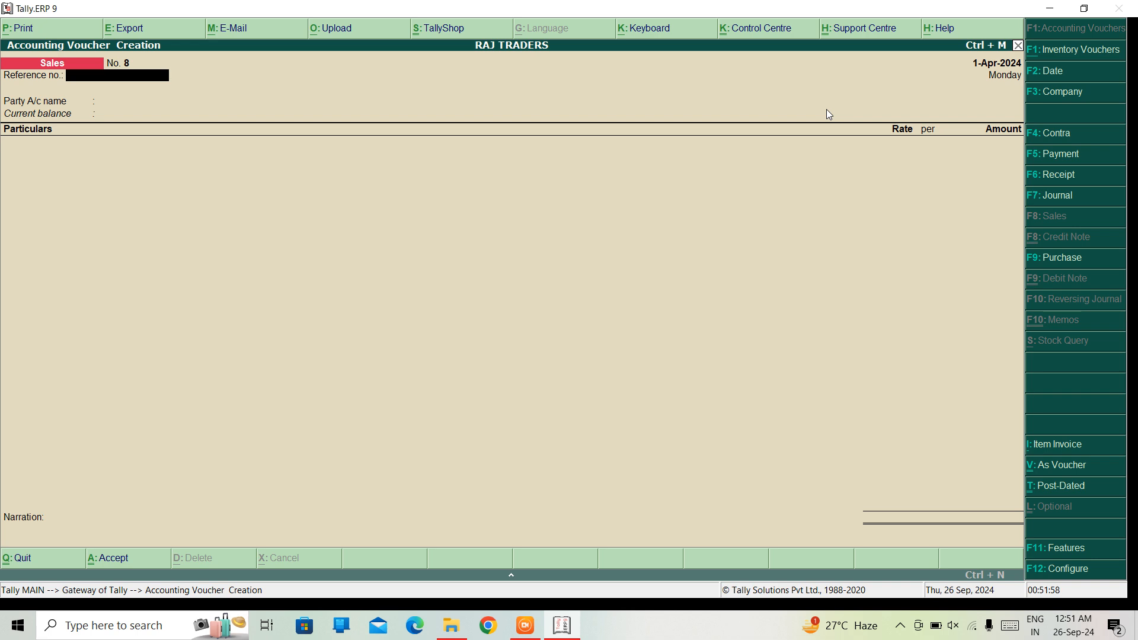
pyautogui.press('Escape')
# Open the Trial Balance of RAJ TRADERS
pyautogui.press('Down')
pyautogui.press('Down')
pyautogui.press('Down')
pyautogui.press('Down')
pyautogui.press('Down')
pyautogui.press('Down')
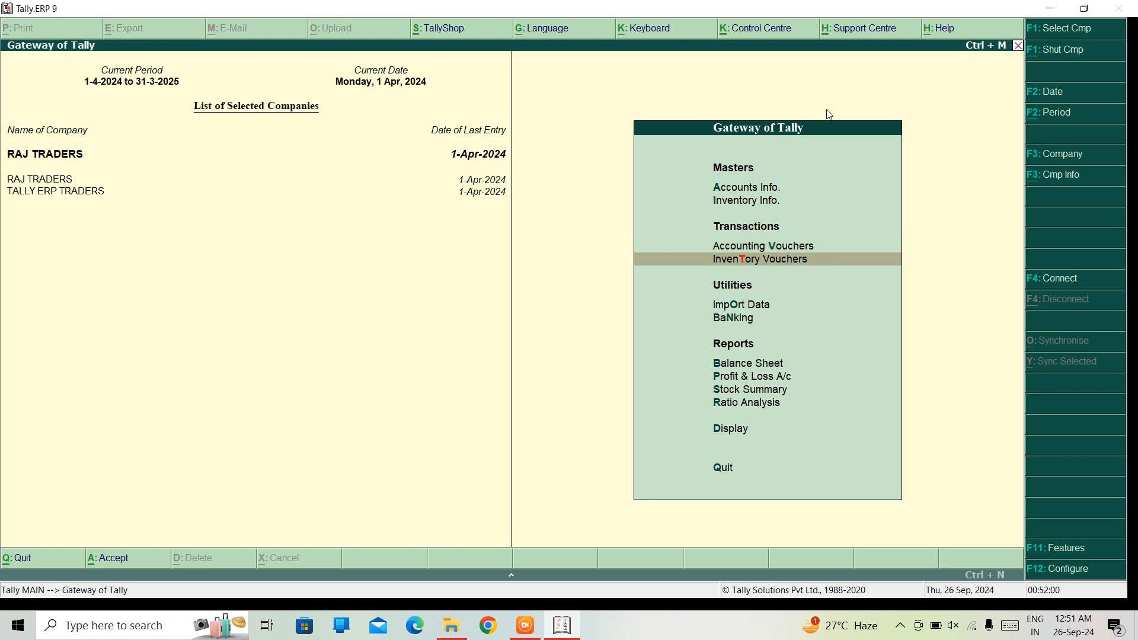
pyautogui.press('Down')
pyautogui.press('Down')
pyautogui.press('Return')
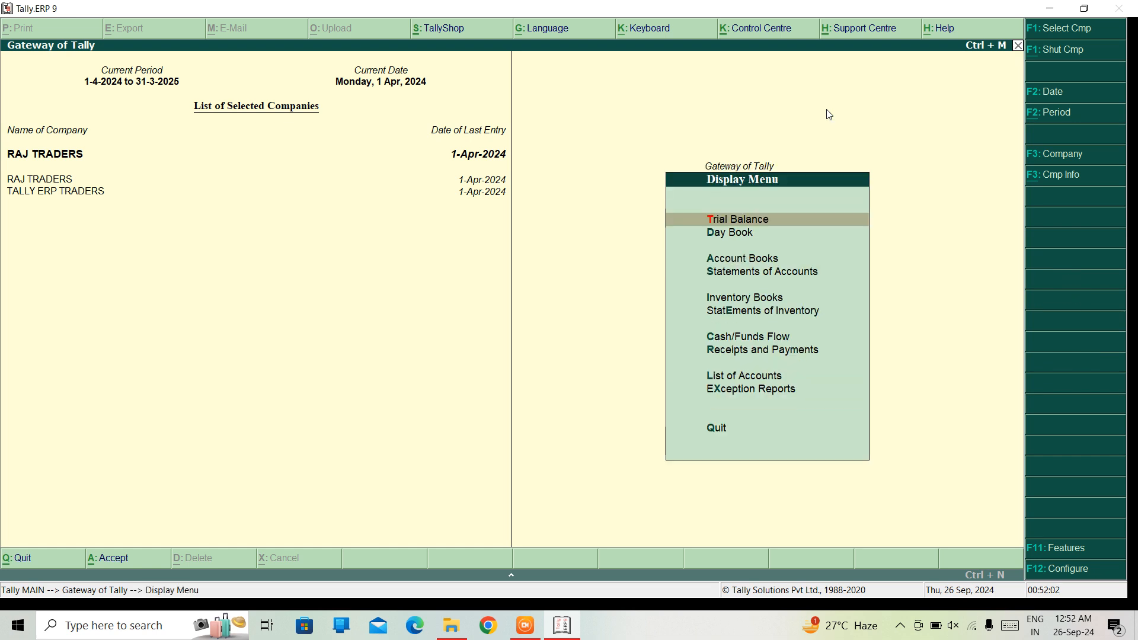
pyautogui.press('Return')
# Drill into Sales Accounts in the Trial Balance to check the Courier Services, Legal Fee and SALES balances, and close the report
pyautogui.press('Down')
pyautogui.press('Down')
pyautogui.press('Down')
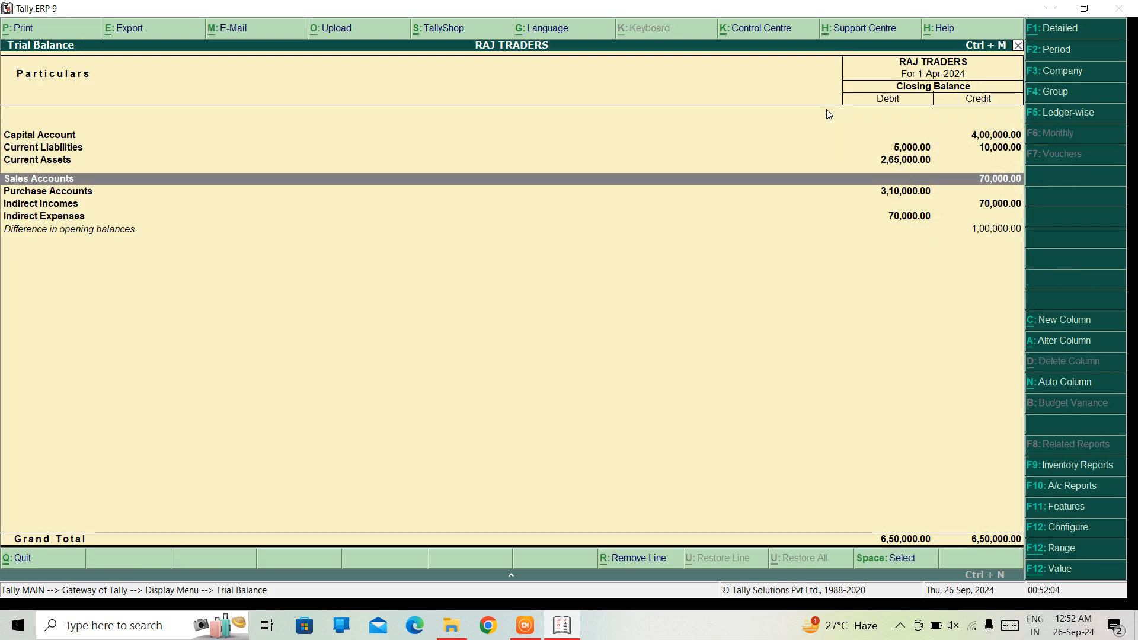
pyautogui.press('Return')
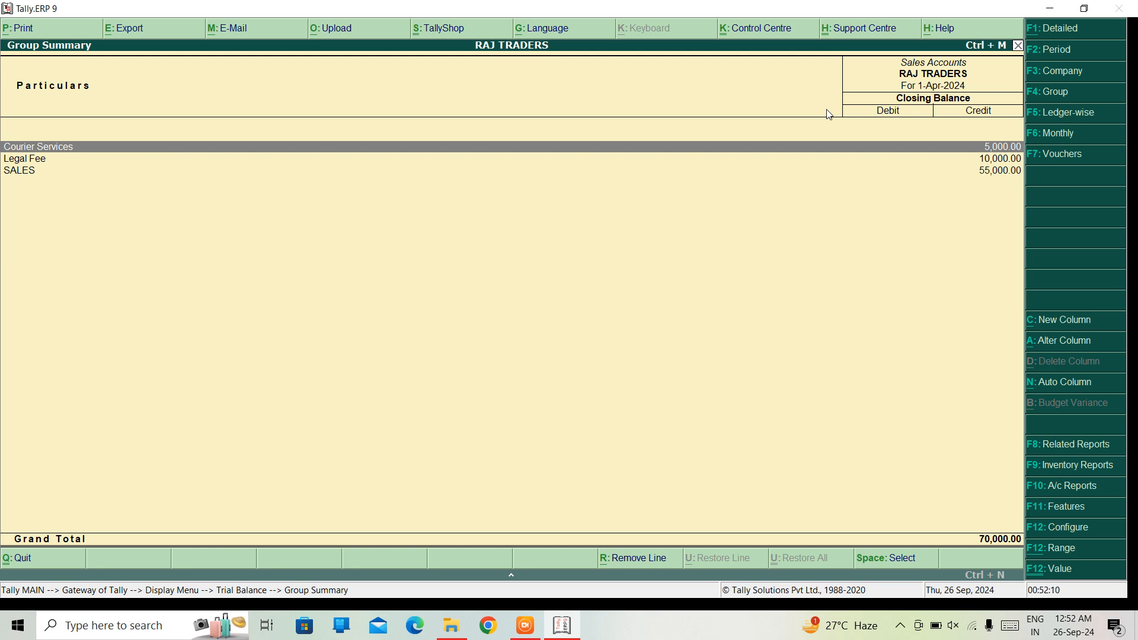
pyautogui.press('Down')
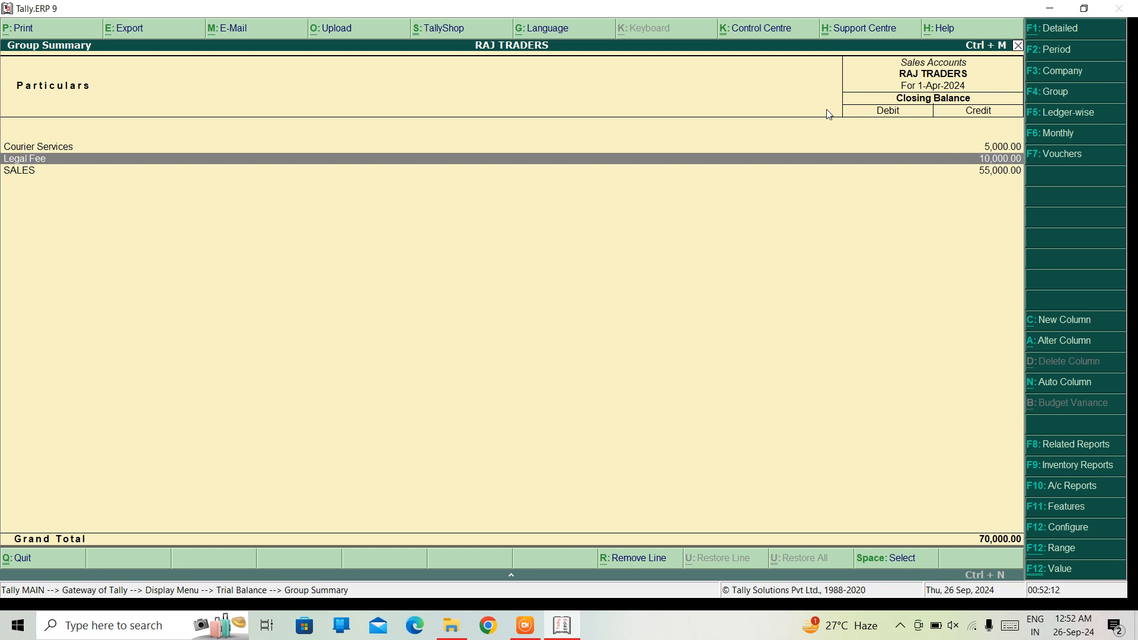
pyautogui.press('Down')
pyautogui.press('Escape')
pyautogui.press('Escape')
# Open the Day Book and examine the recorded vouchers down to the sales entries, and return to the Gateway of Tally
pyautogui.press('Down')
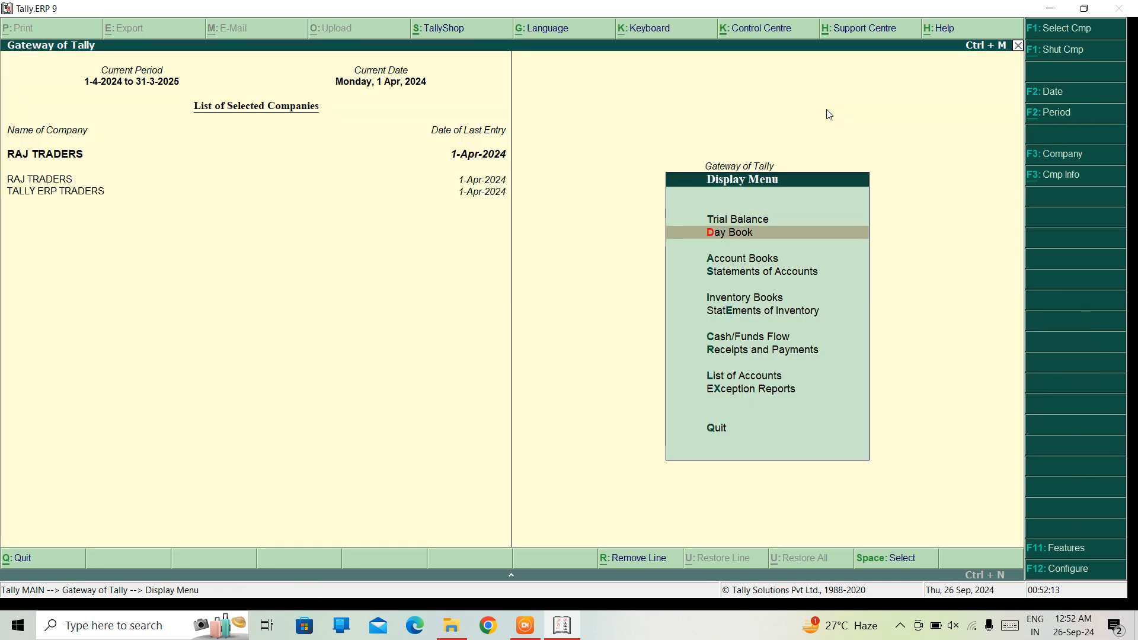
pyautogui.press('Return')
pyautogui.press('Down')
pyautogui.press('Down')
pyautogui.press('Down')
pyautogui.press('Down')
pyautogui.press('Down')
pyautogui.press('Down')
pyautogui.press('Down')
pyautogui.press('Down')
pyautogui.press('Down')
pyautogui.press('Down')
pyautogui.press('Down')
pyautogui.press('Down')
pyautogui.press('Down')
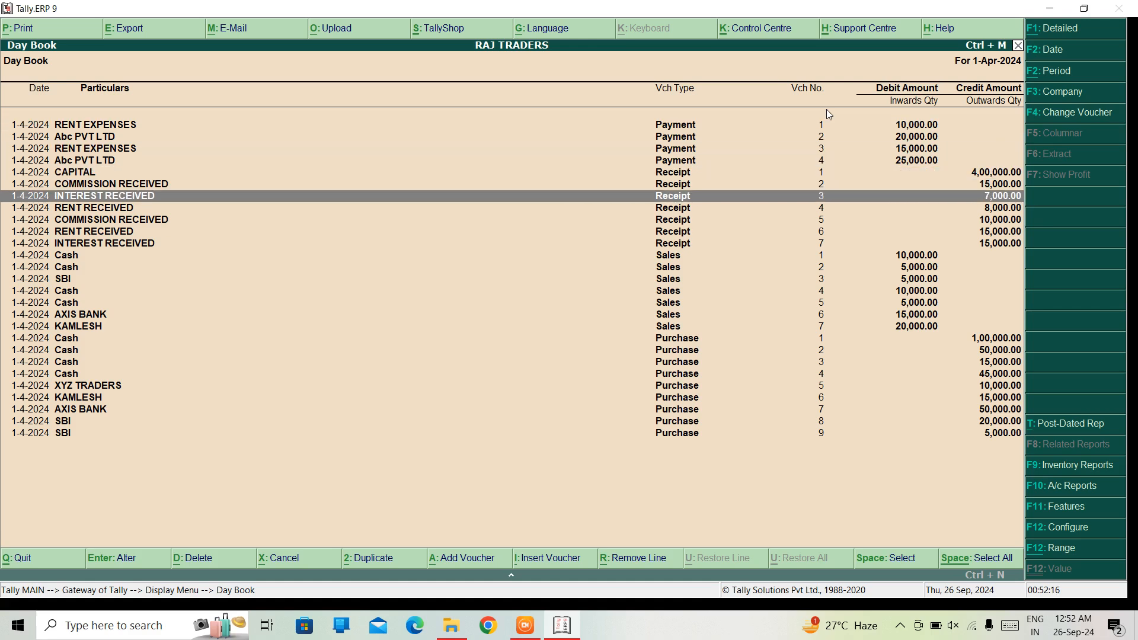
pyautogui.press('Down')
pyautogui.press('Down')
pyautogui.press('Down')
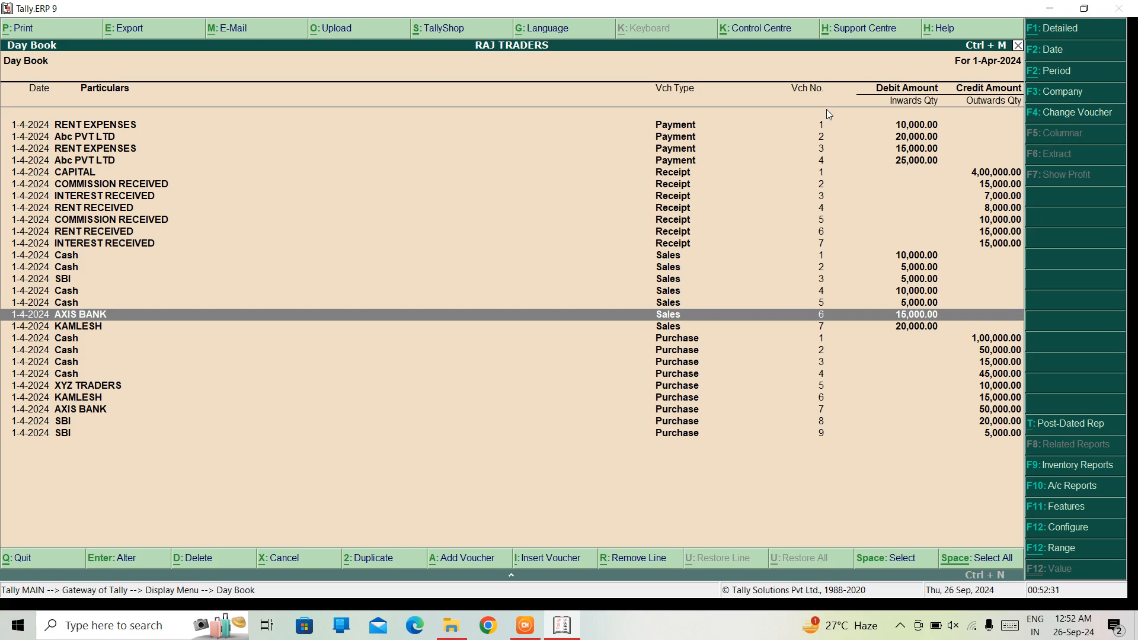
pyautogui.press('Escape')
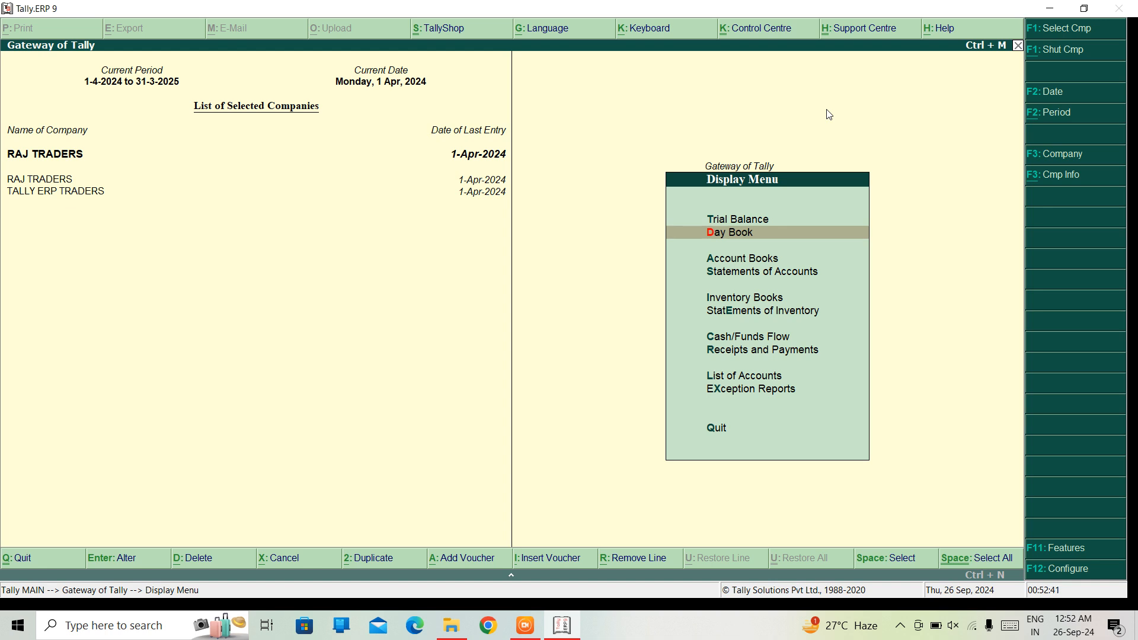
pyautogui.press('Escape')
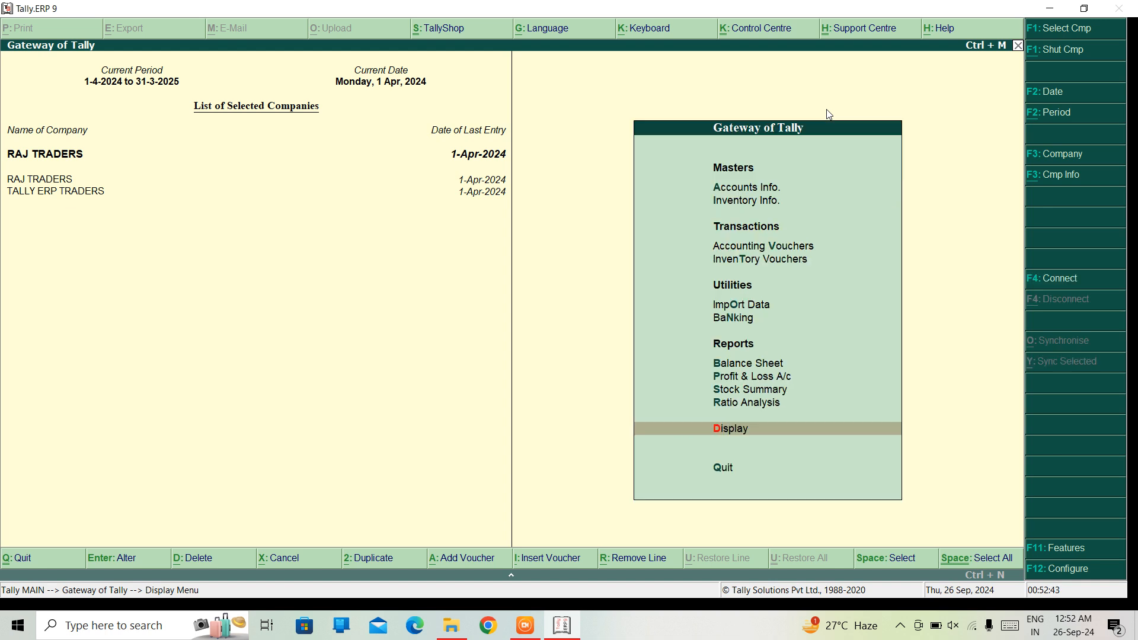
pyautogui.press('Up')
pyautogui.press('Up')
pyautogui.press('Up')
pyautogui.press('Up')
pyautogui.press('Up')
pyautogui.press('Up')
pyautogui.press('Up')
pyautogui.press('Up')
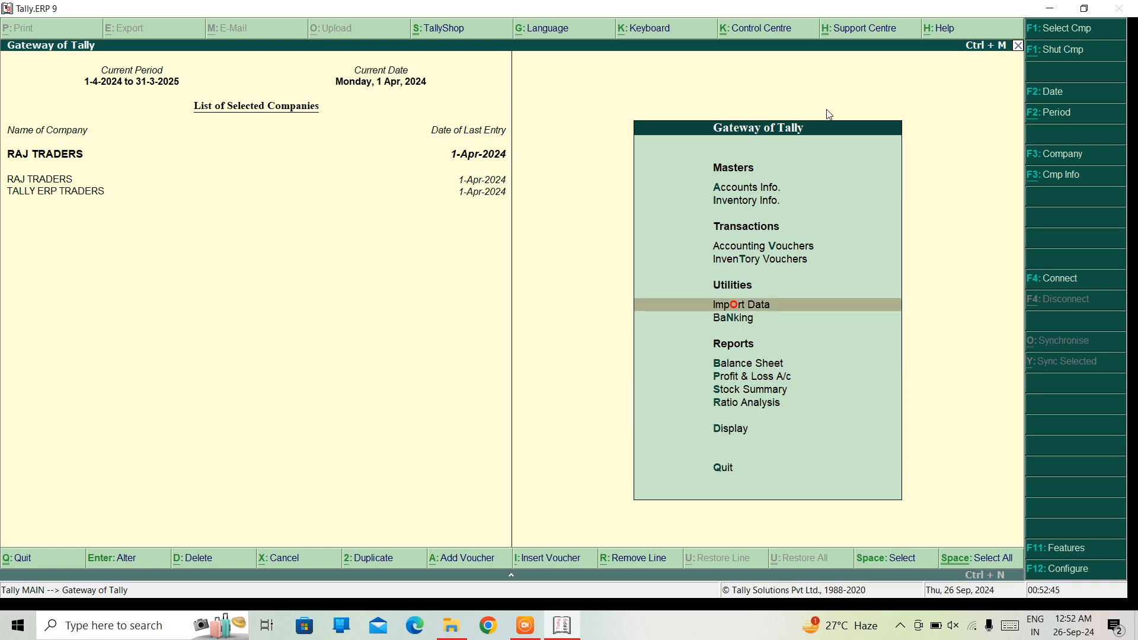